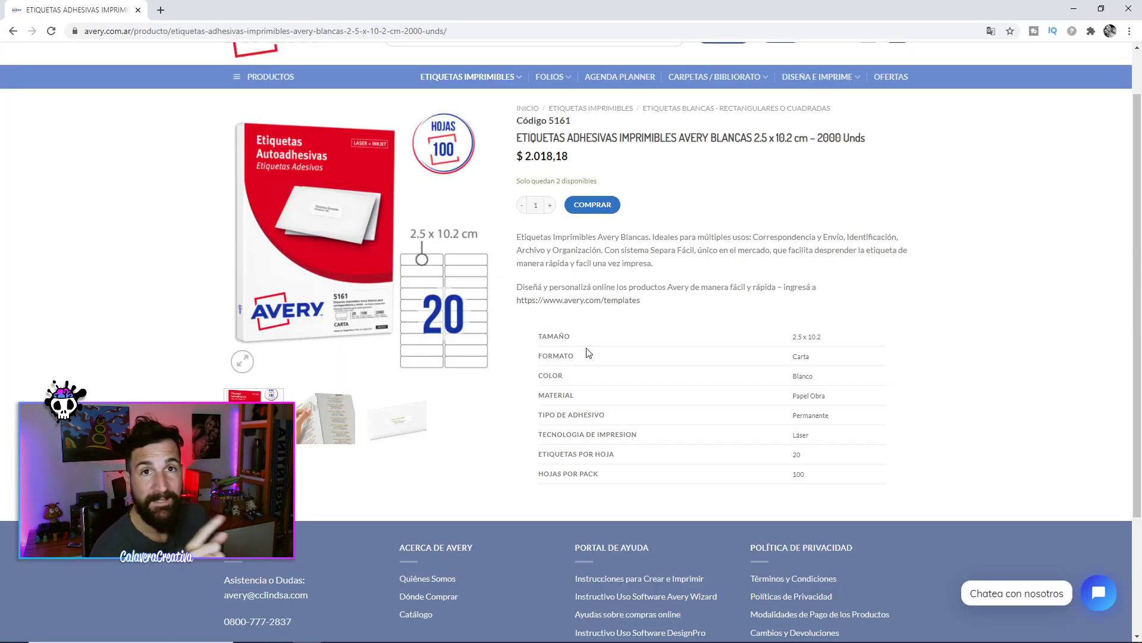
# Review the printing technology and label size on the Avery 5161 product page.
pyautogui.moveTo(831, 437); pyautogui.dragTo(738, 442)
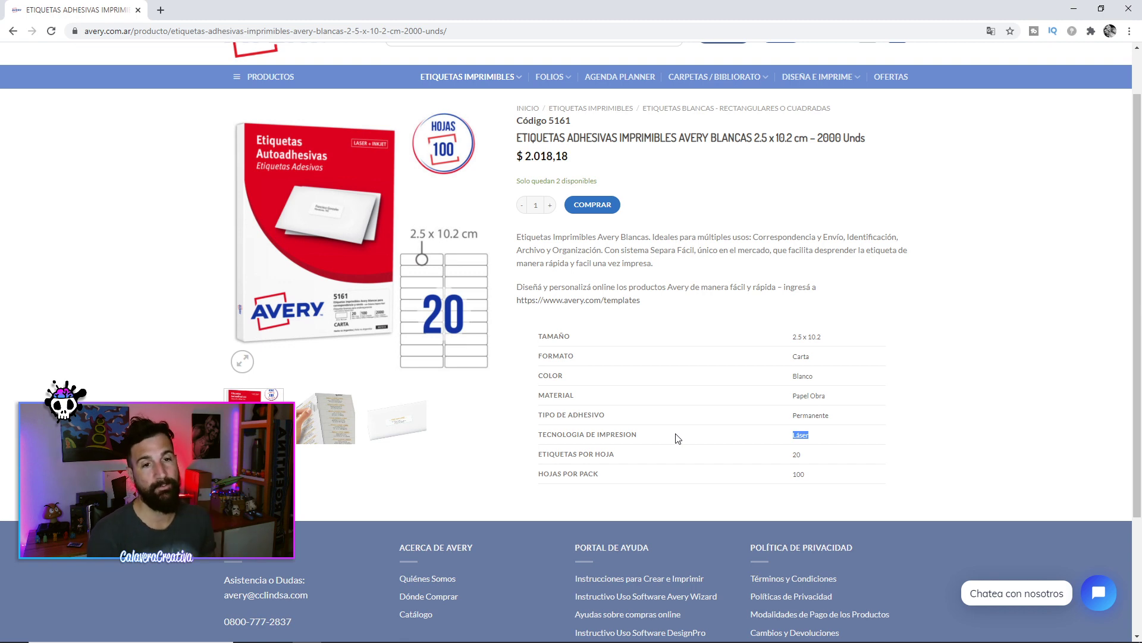
pyautogui.hotkey('alt', 'Tab')
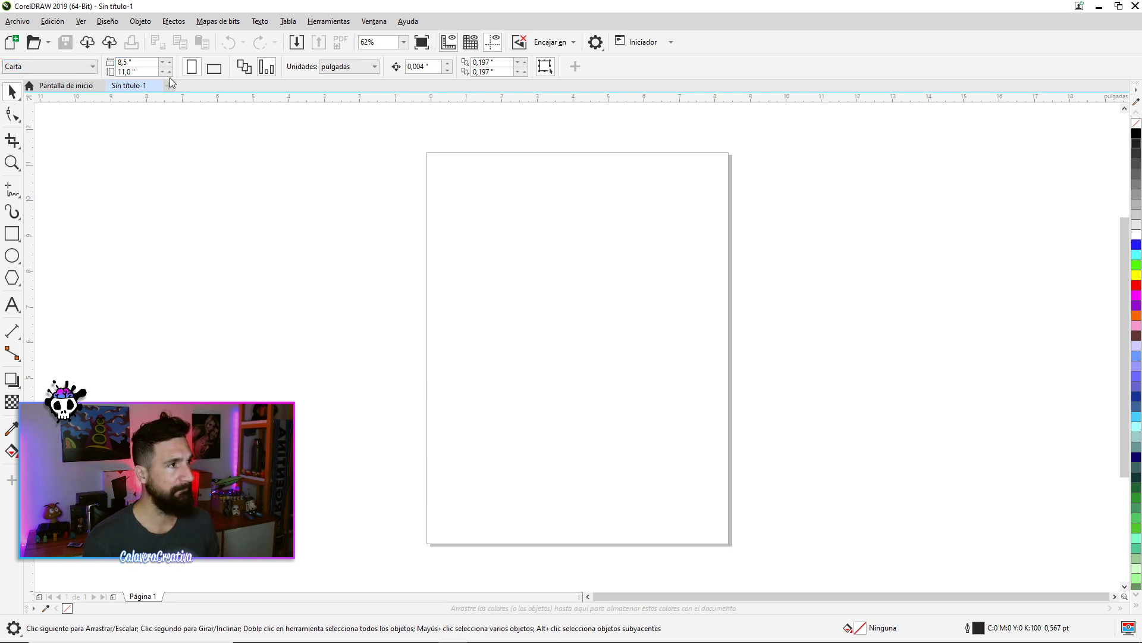
pyautogui.hotkey('alt', 'Tab')
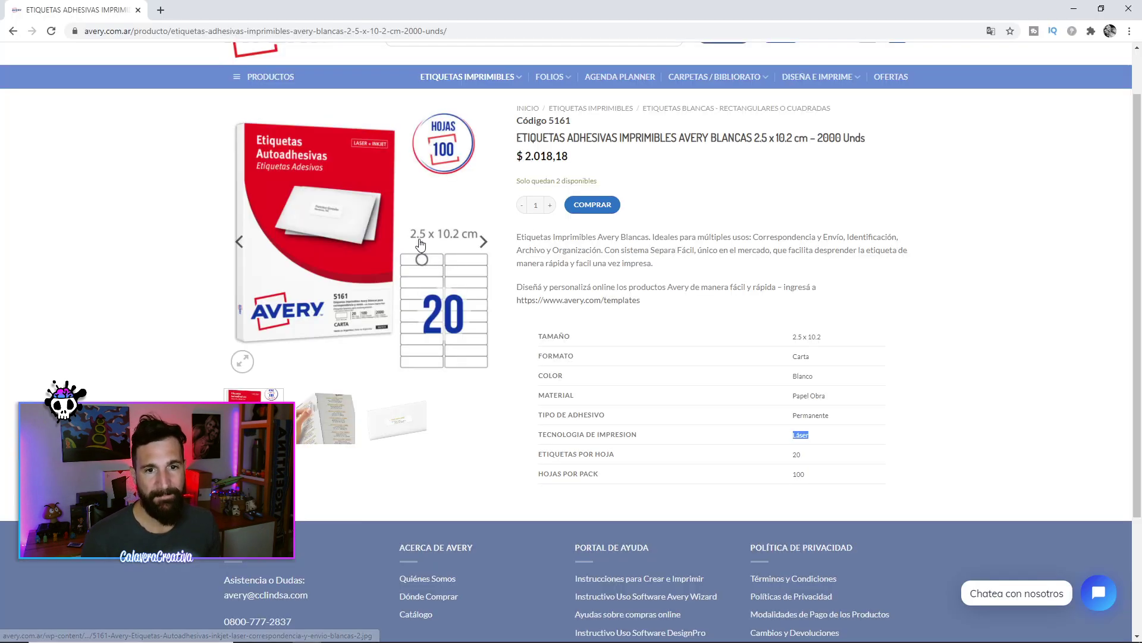
# Switch to CorelDRAW, draw a rectangle about 3.1 by 1.4 inches near the page's upper edge, and set the document units to centimetres.
pyautogui.hotkey('alt', 'Tab')
pyautogui.click(12, 234)
pyautogui.moveTo(441, 185); pyautogui.dragTo(553, 235)
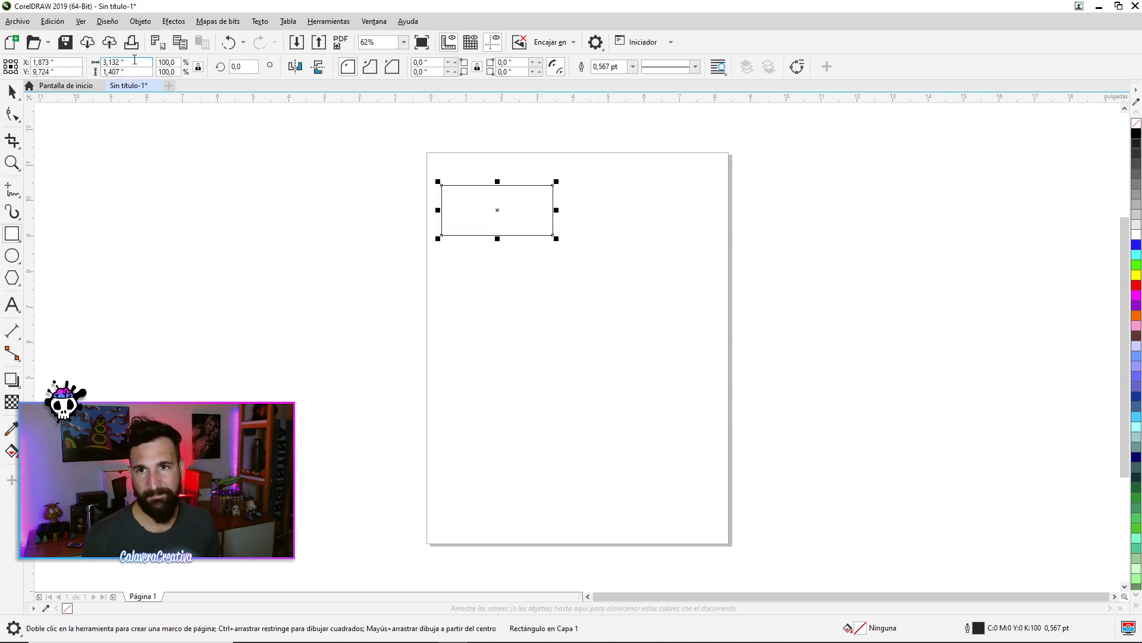
pyautogui.click(12, 92)
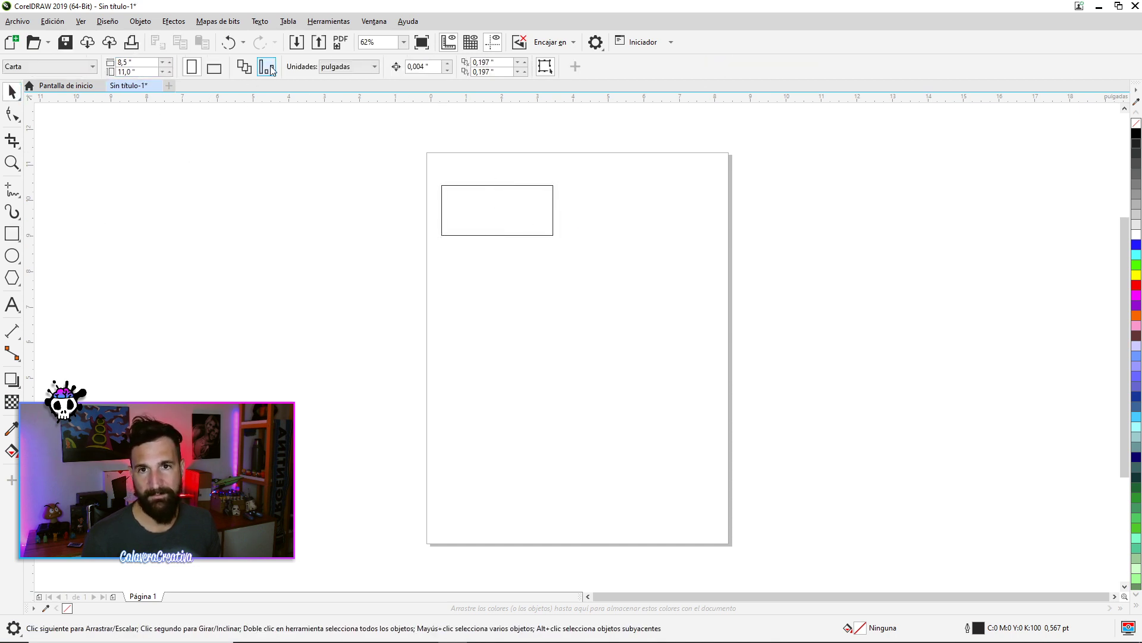
pyautogui.click(345, 66)
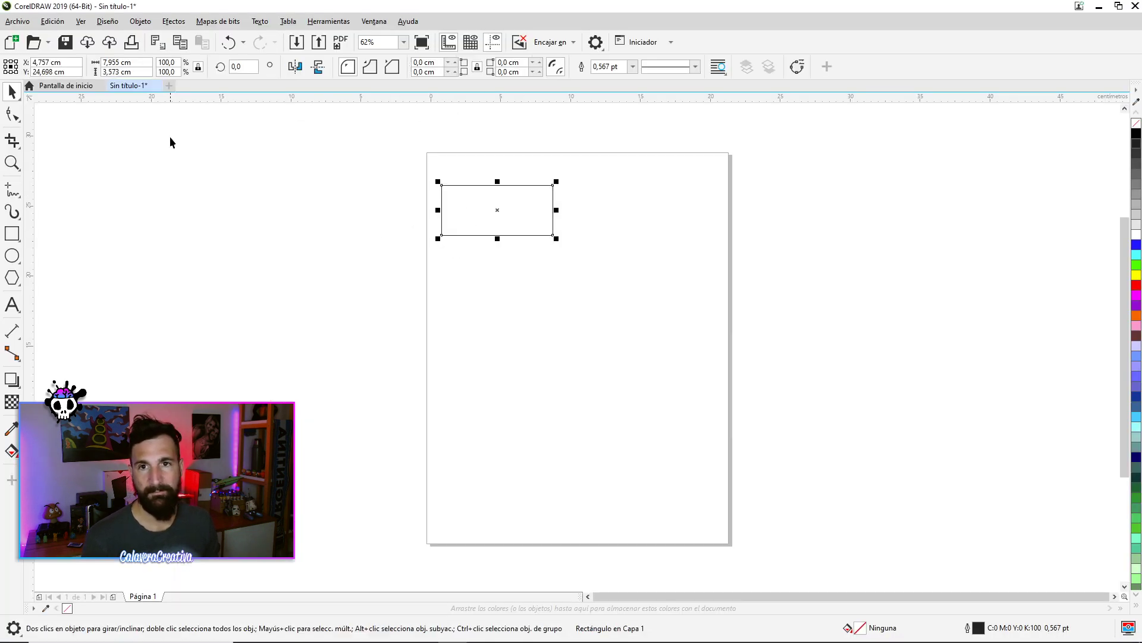
# Resize the rectangle to 2,5 cm wide and 10,2 cm high without keeping its proportions.
pyautogui.doubleClick(117, 62)
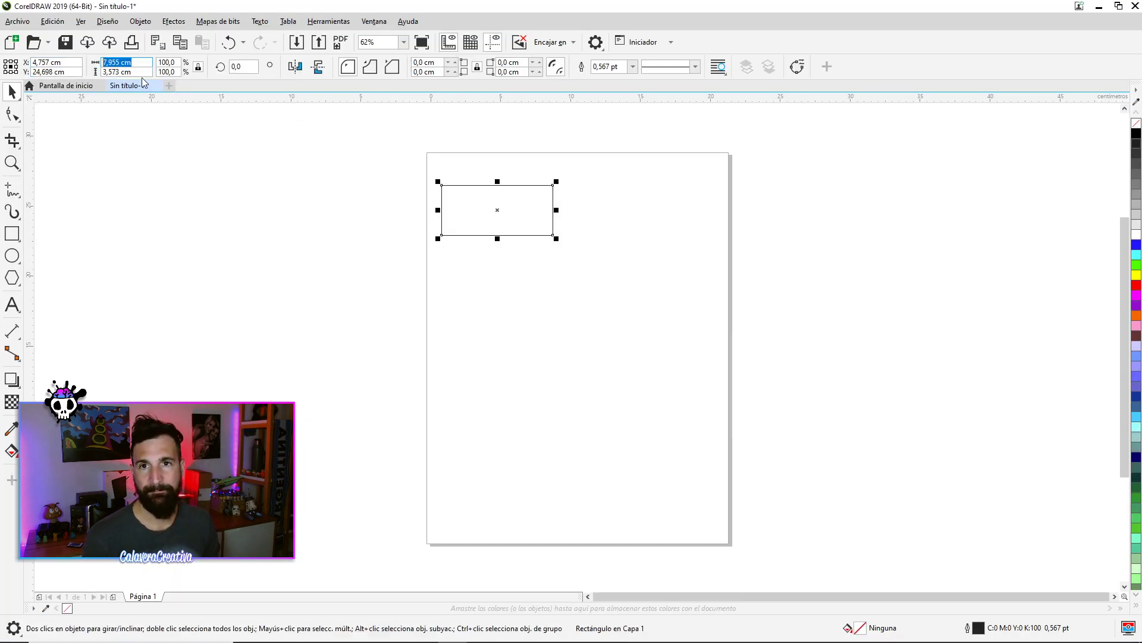
pyautogui.write('2.5')
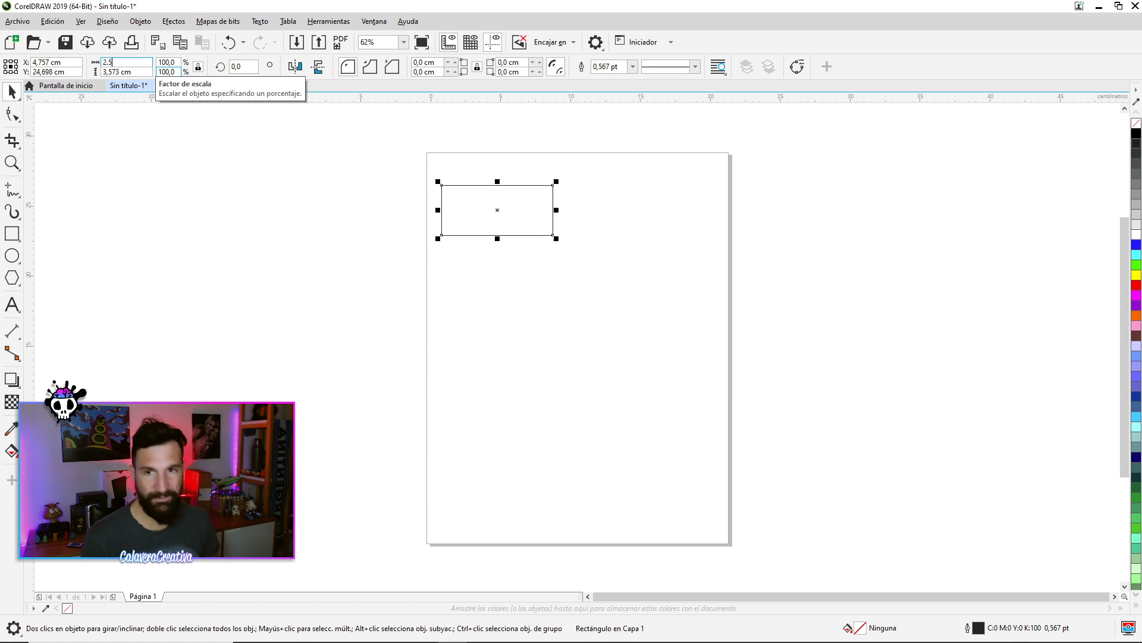
pyautogui.press('Return')
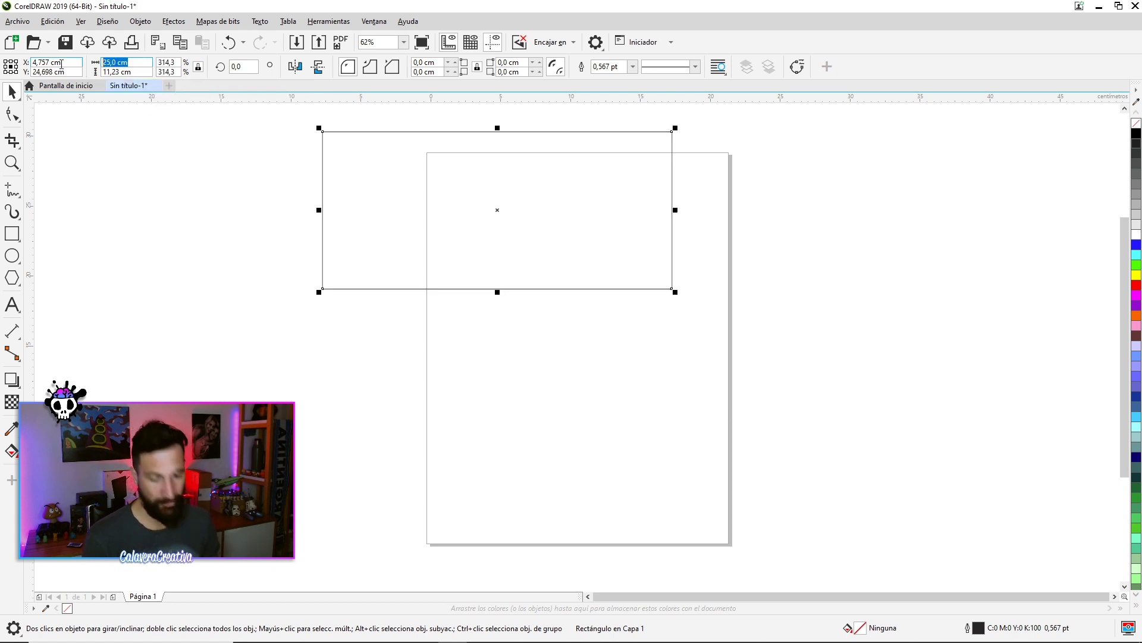
pyautogui.write('2,5')
pyautogui.press('Return')
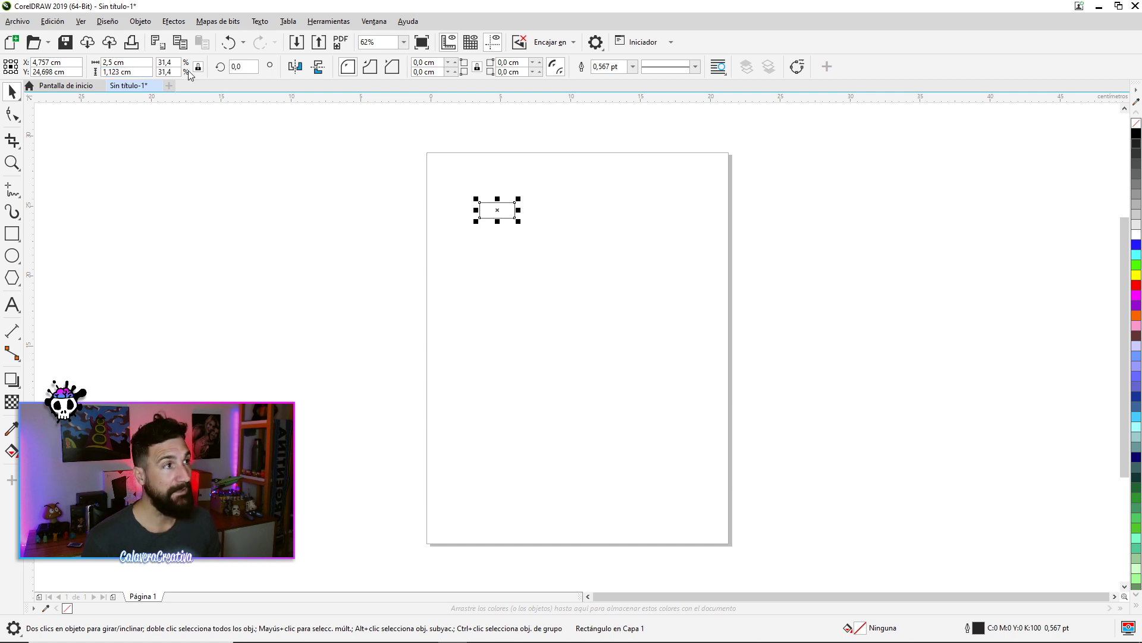
pyautogui.click(101, 71)
pyautogui.write('10,2')
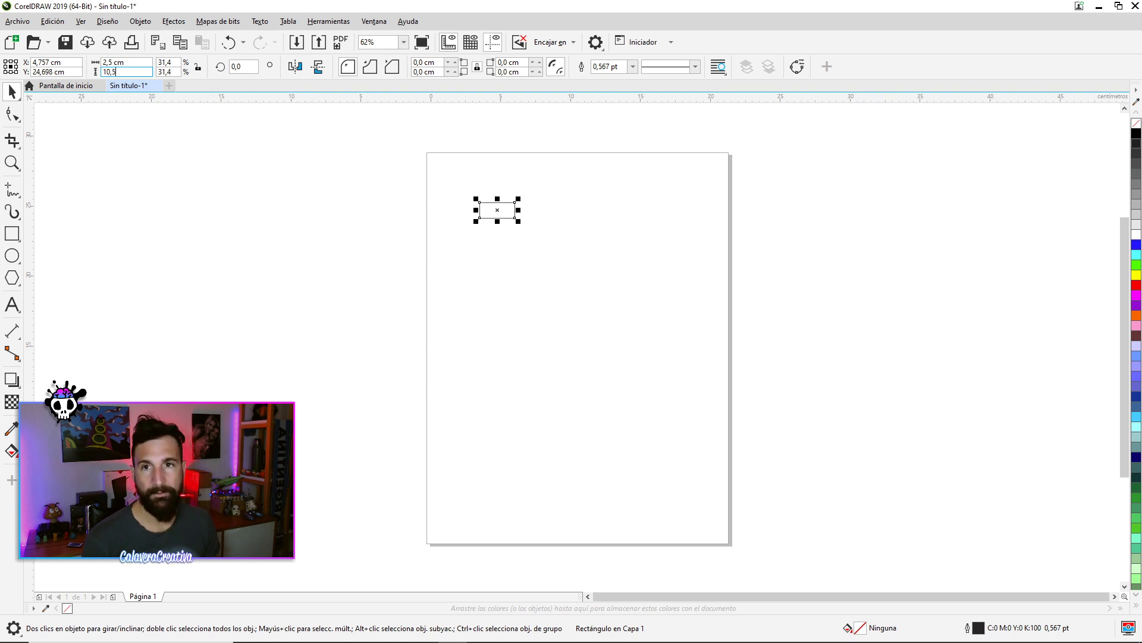
pyautogui.press('Return')
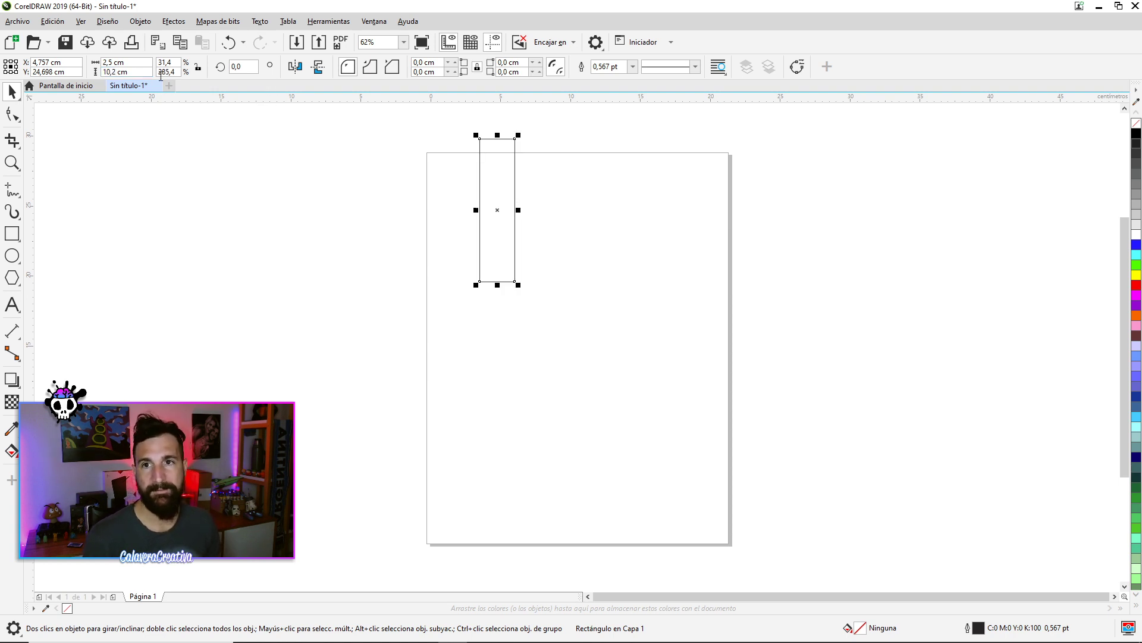
# Rotate the rectangle a quarter turn so that its long side lies horizontally.
pyautogui.click(515, 153)
pyautogui.moveTo(518, 135); pyautogui.dragTo(581, 227)
pyautogui.moveTo(482, 213); pyautogui.dragTo(525, 220)
pyautogui.press('Escape')
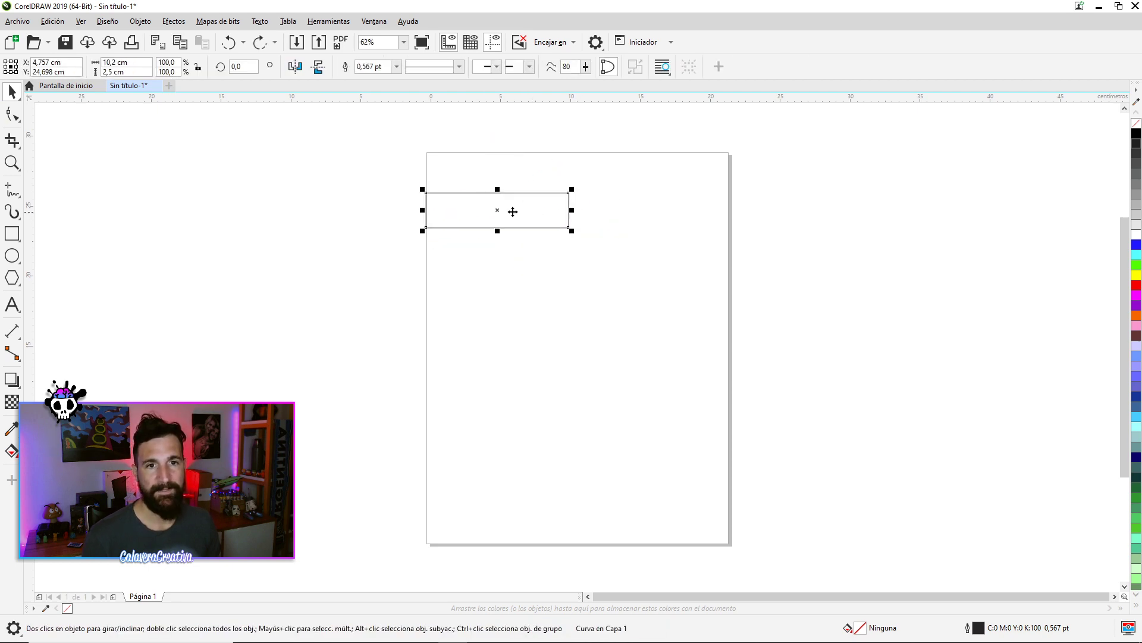
# Undo the conversion to curves, round the rectangle's corners to about 0.36 cm, and move it inside the page's left edge.
pyautogui.hotkey('alt', 'Tab')
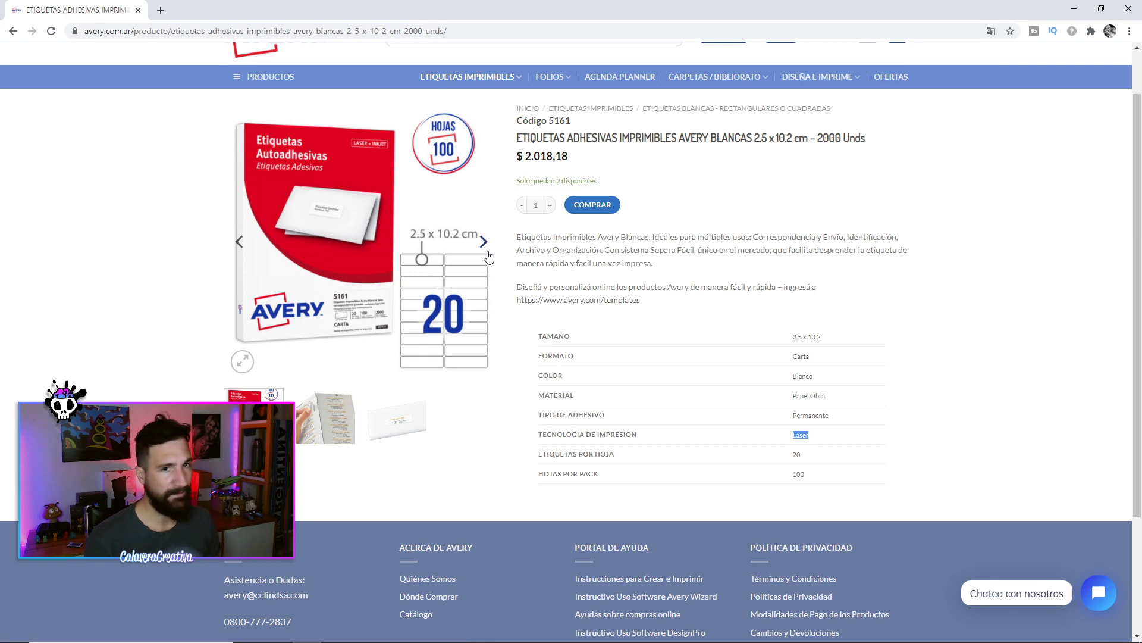
pyautogui.hotkey('alt', 'Tab')
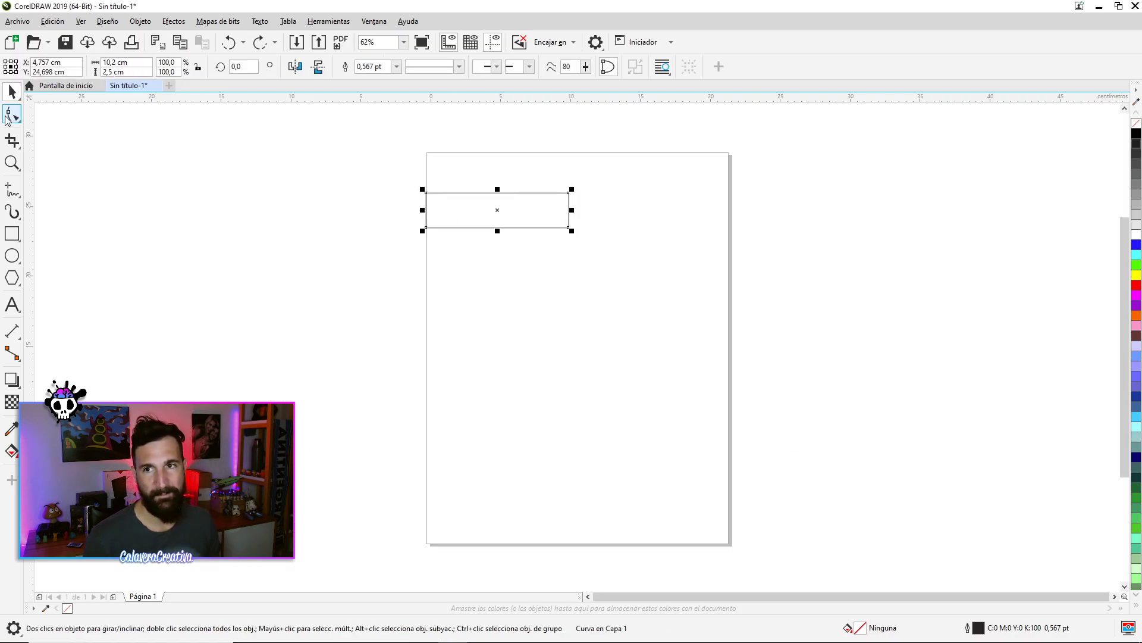
pyautogui.click(9, 122)
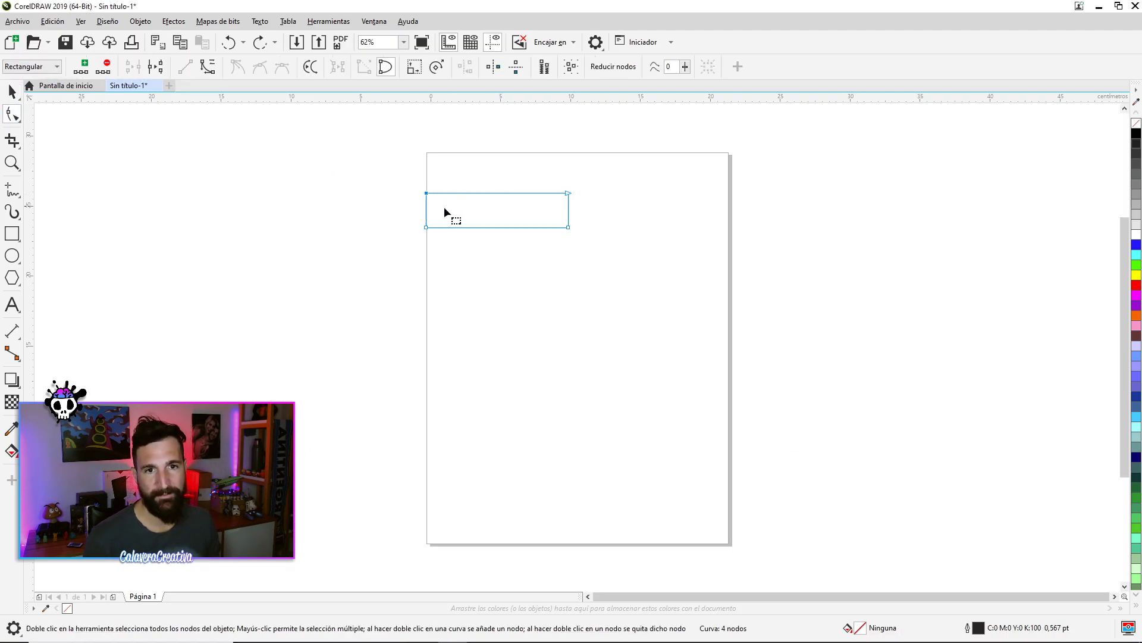
pyautogui.hotkey('ctrl', 'z')
pyautogui.moveTo(428, 193); pyautogui.dragTo(431, 194)
pyautogui.press('space')
pyautogui.scroll(2, 589, 173)
pyautogui.scroll(2, 508, 229)
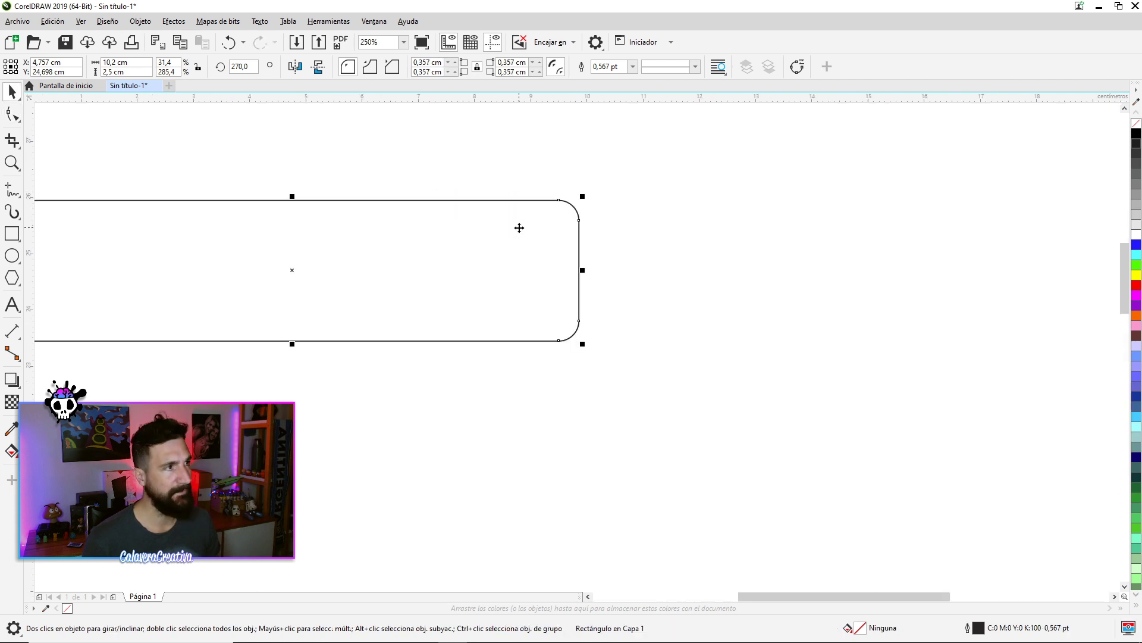
pyautogui.scroll(-4, 429, 232)
pyautogui.moveTo(436, 237)
pyautogui.mouseDown()
pyautogui.moveTo(446, 222)
pyautogui.moveTo(422, 212)
pyautogui.moveTo(426, 247)
pyautogui.mouseUp()
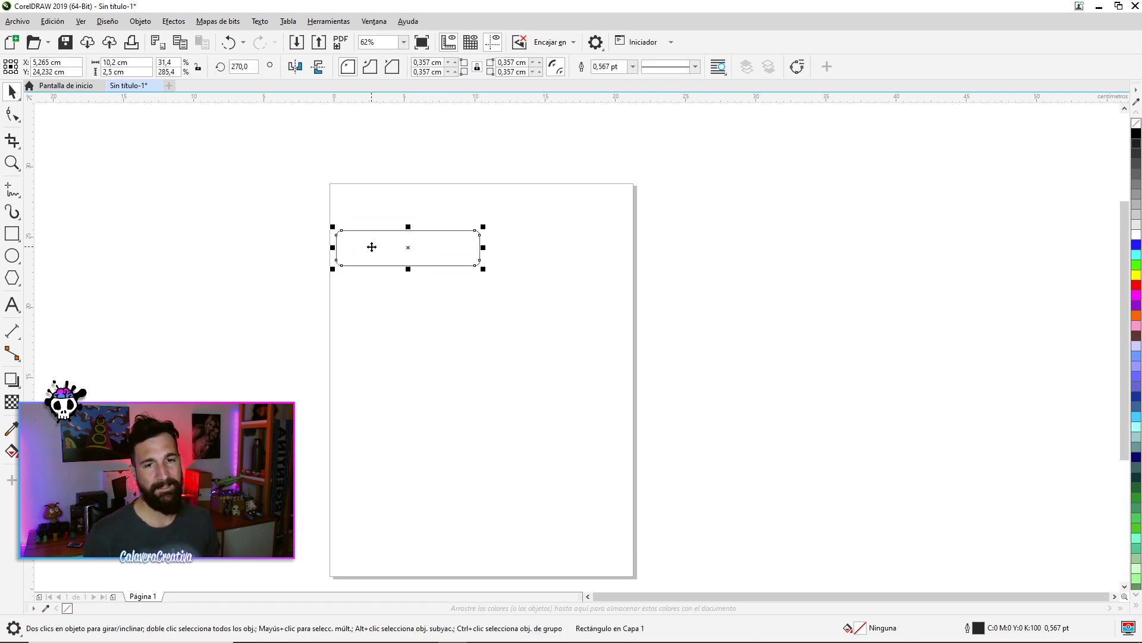
# Compare the label layout on the product page, then mirror a copy of the label downward and repeat it to build a column.
pyautogui.hotkey('alt', 'Tab')
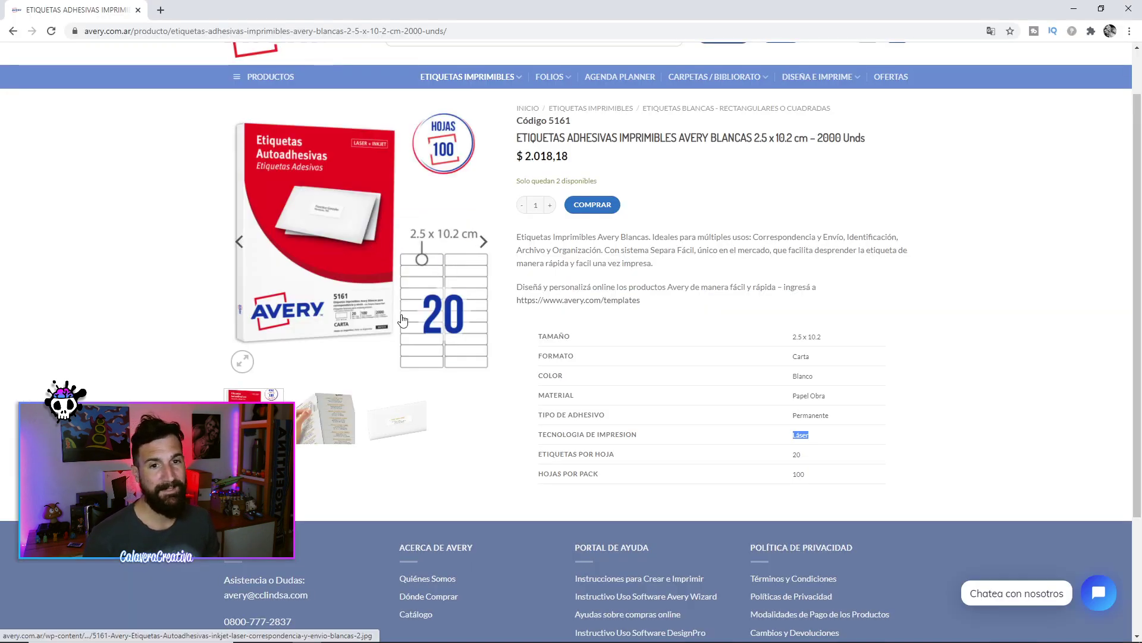
pyautogui.hotkey('alt', 'Tab')
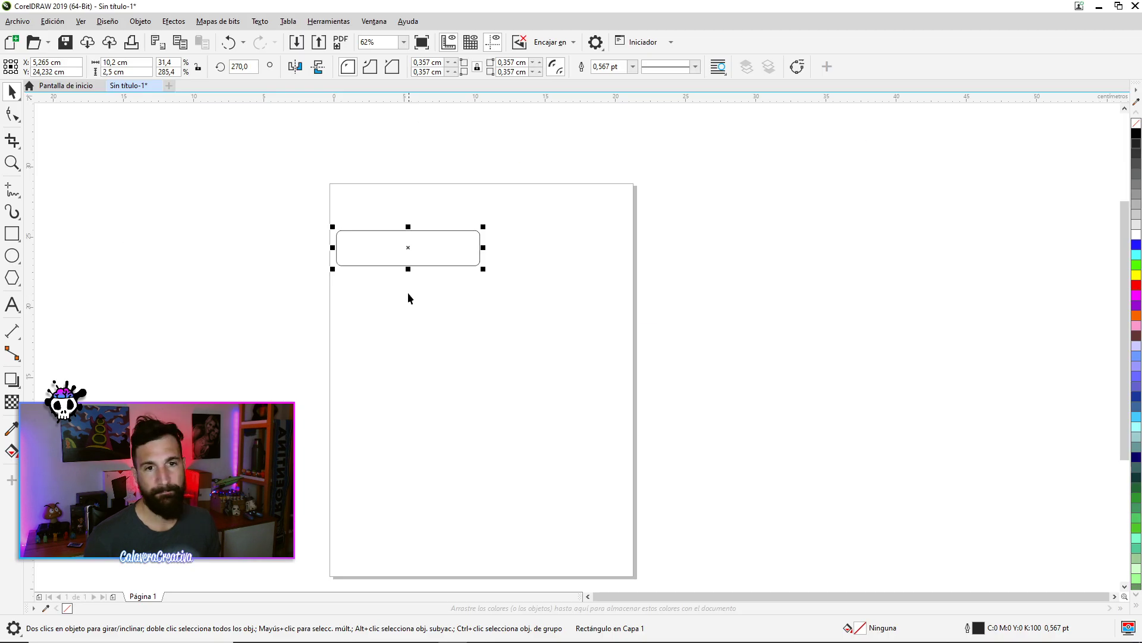
pyautogui.moveTo(408, 230); pyautogui.dragTo(413, 258)
pyautogui.rightClick(413, 258)
pyautogui.moveTo(521, 228); pyautogui.dragTo(628, 265)
pyautogui.hotkey('ctrl', 'r')
pyautogui.hotkey('ctrl', 'r')
pyautogui.hotkey('ctrl', 'r')
pyautogui.hotkey('ctrl', 'r')
pyautogui.hotkey('ctrl', 'r')
pyautogui.hotkey('ctrl', 'r')
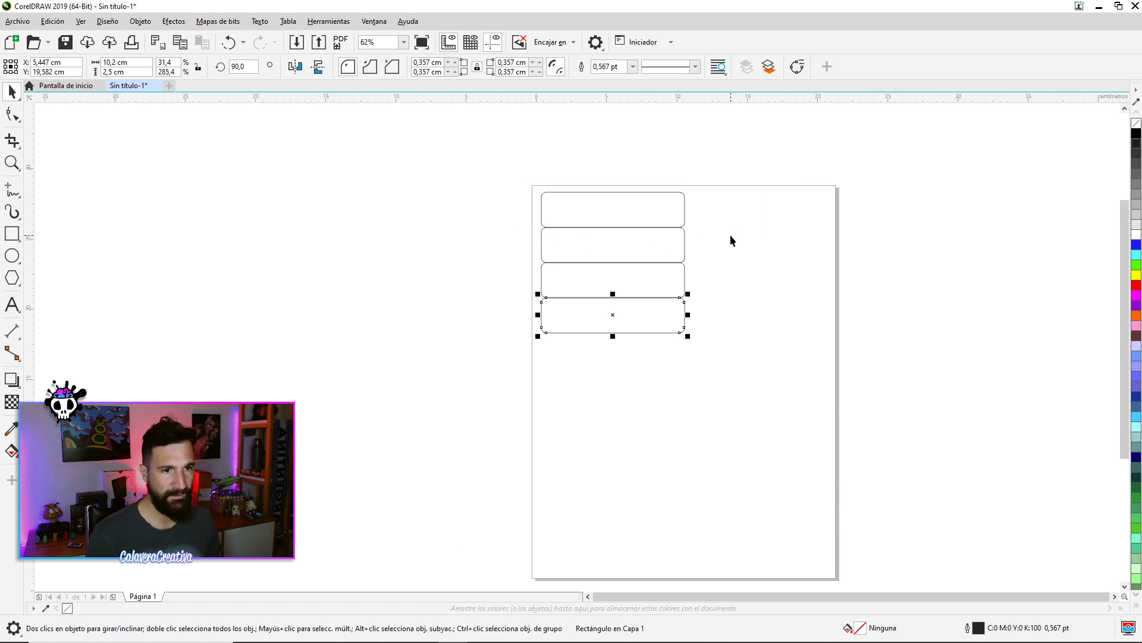
pyautogui.hotkey('ctrl', 'r')
pyautogui.hotkey('ctrl', 'r')
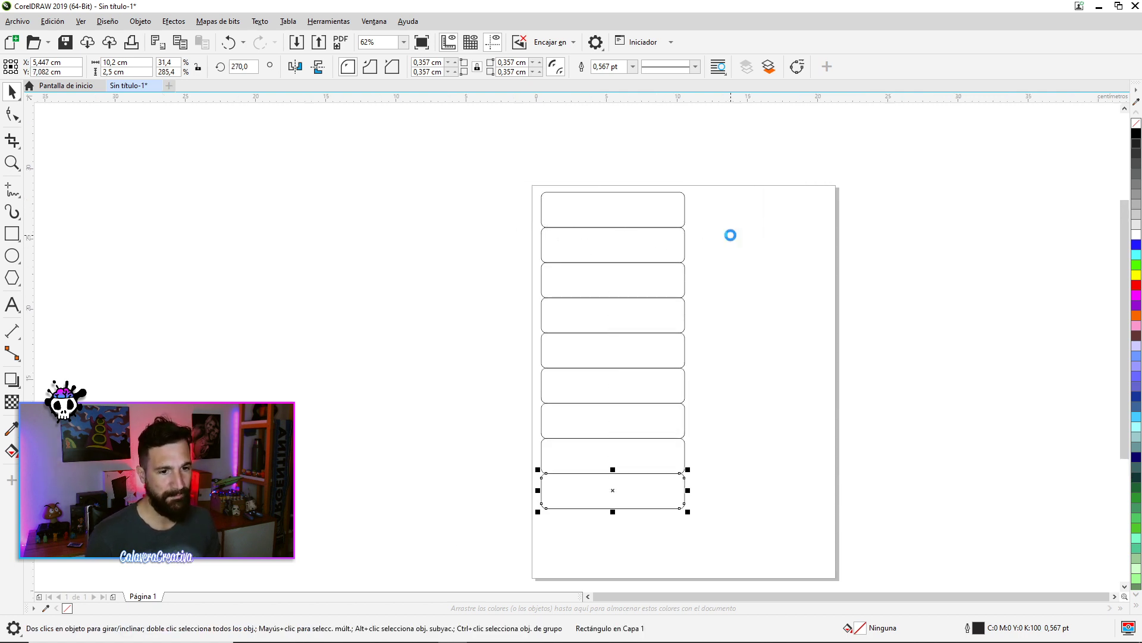
# Delete the duplicated labels so that only one remains near the page's upper edge, and undo the last mirroring.
pyautogui.moveTo(481, 174); pyautogui.dragTo(716, 477)
pyautogui.moveTo(716, 395); pyautogui.dragTo(733, 518)
pyautogui.press('Delete')
pyautogui.moveTo(638, 541); pyautogui.dragTo(612, 267)
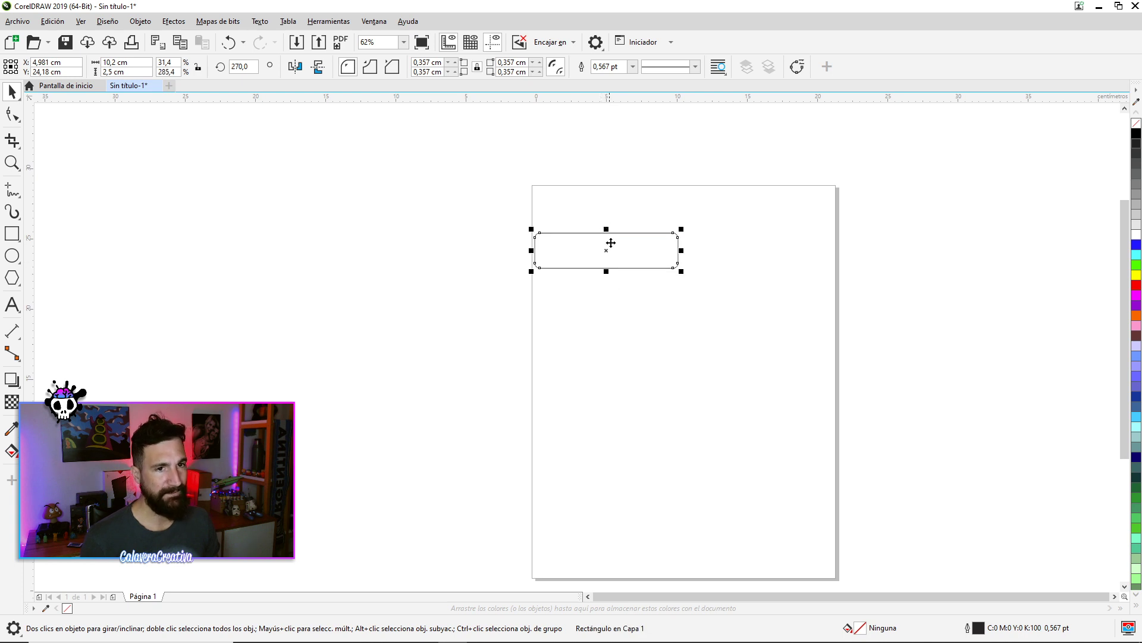
pyautogui.hotkey('ctrl', 'z')
# Mirror a copy of the label directly below the original and repeat the duplication down the page.
pyautogui.moveTo(606, 194); pyautogui.dragTo(616, 273)
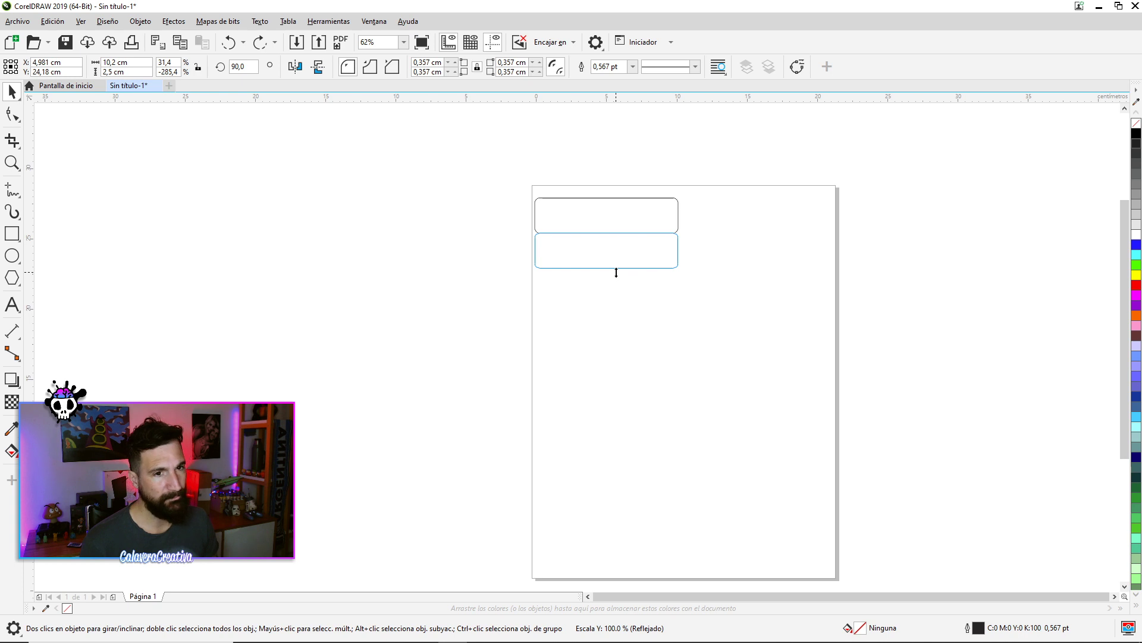
pyautogui.moveTo(616, 273); pyautogui.dragTo(616, 274)
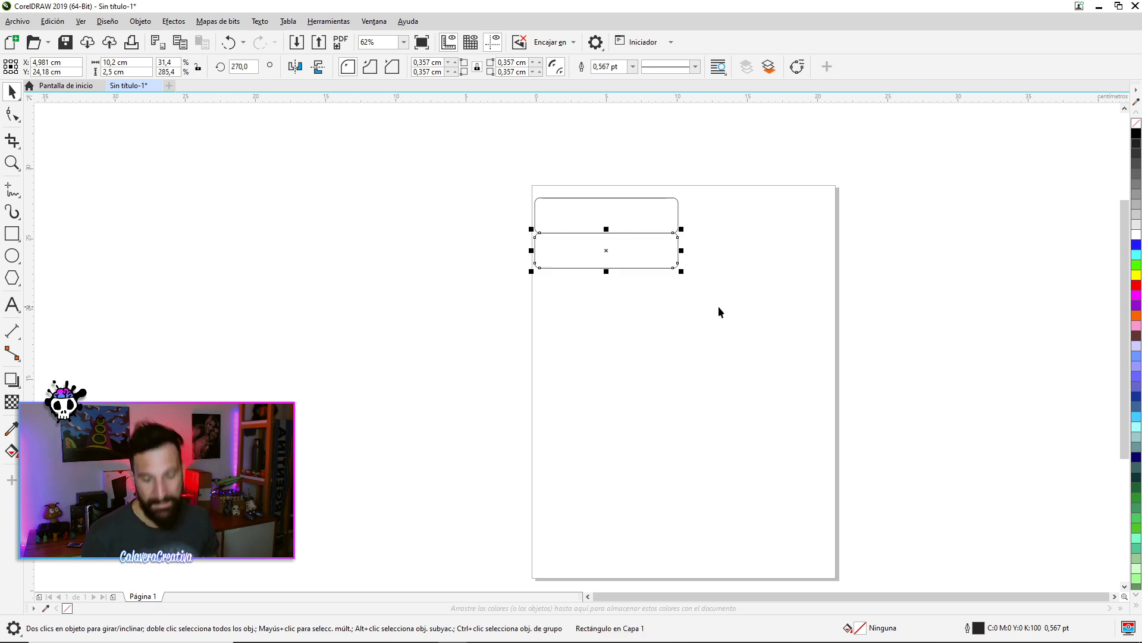
pyautogui.hotkey('ctrl', 'r')
pyautogui.hotkey('ctrl', 'r')
pyautogui.hotkey('ctrl', 'r')
pyautogui.hotkey('ctrl', 'r')
pyautogui.hotkey('ctrl', 'r')
pyautogui.hotkey('ctrl', 'r')
pyautogui.hotkey('ctrl', 'r')
pyautogui.hotkey('ctrl', 'r')
pyautogui.hotkey('ctrl', 'r')
pyautogui.hotkey('ctrl', 'r')
pyautogui.hotkey('ctrl', 'r')
pyautogui.scroll(-1, 736, 326)
# Delete the surplus labels at the bottom of the column, keeping ten.
pyautogui.moveTo(565, 232); pyautogui.dragTo(783, 500)
pyautogui.moveTo(544, 548); pyautogui.dragTo(751, 439)
pyautogui.press('Delete')
# Select all ten labels and mirror a copy of the column to its right to form a second column.
pyautogui.moveTo(744, 490); pyautogui.dragTo(627, 256)
pyautogui.scroll(1, 671, 323)
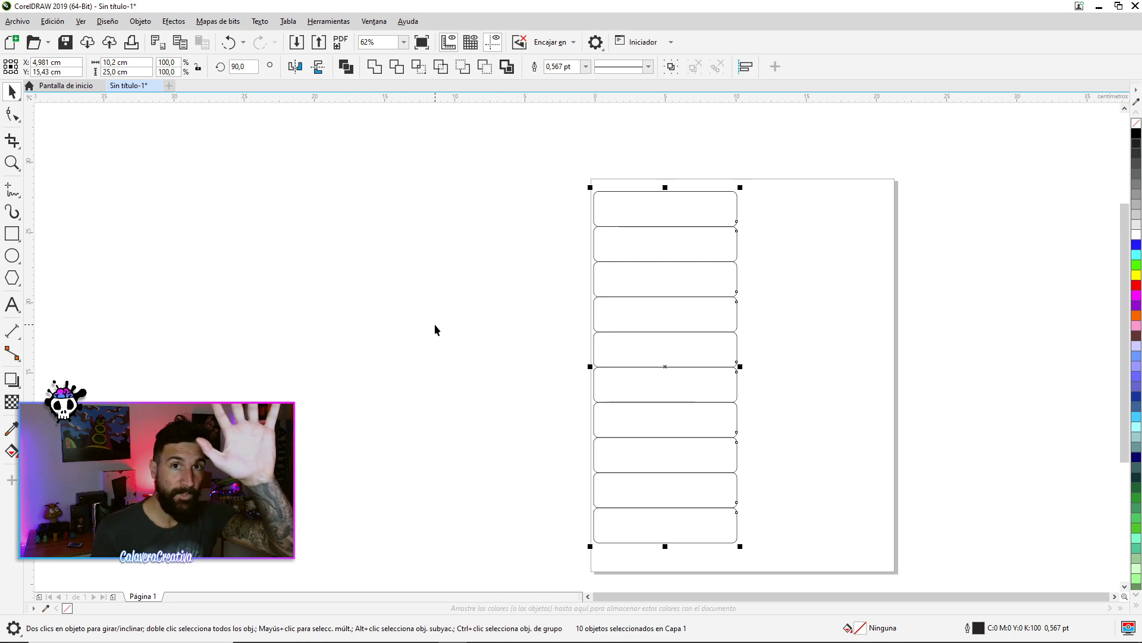
pyautogui.hotkey('alt', 'Tab')
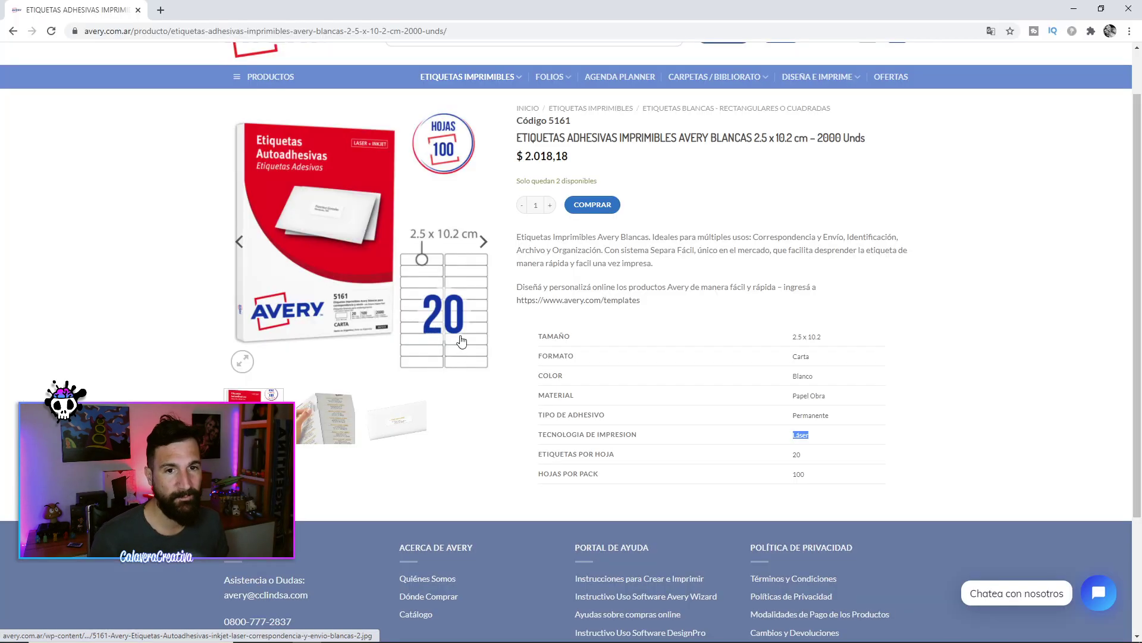
pyautogui.hotkey('alt', 'Tab')
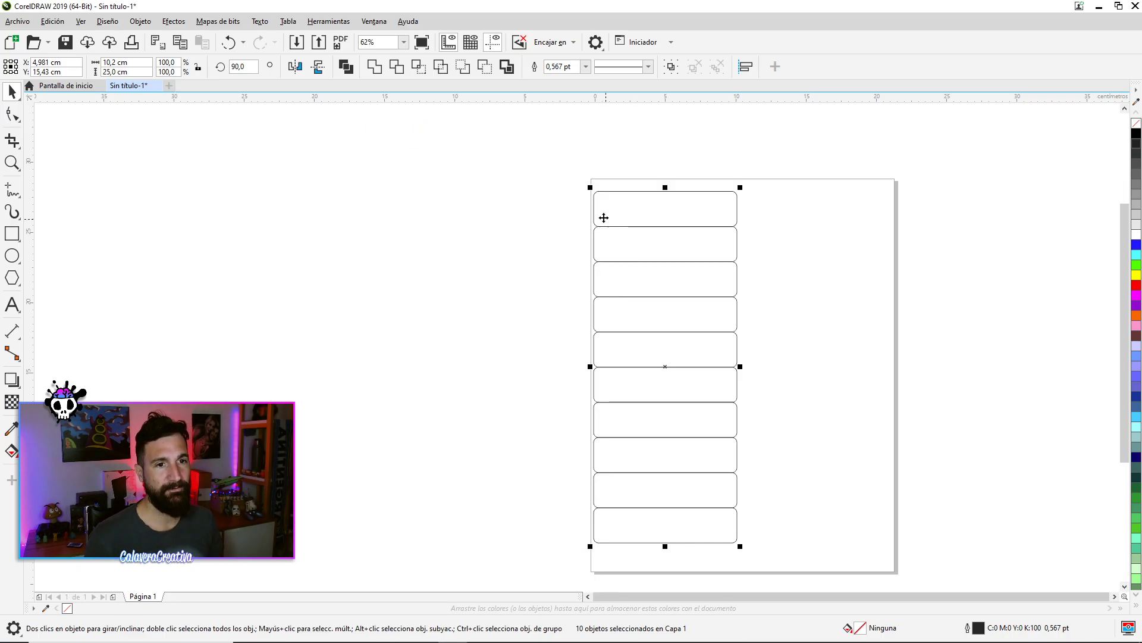
pyautogui.moveTo(593, 366); pyautogui.dragTo(768, 345)
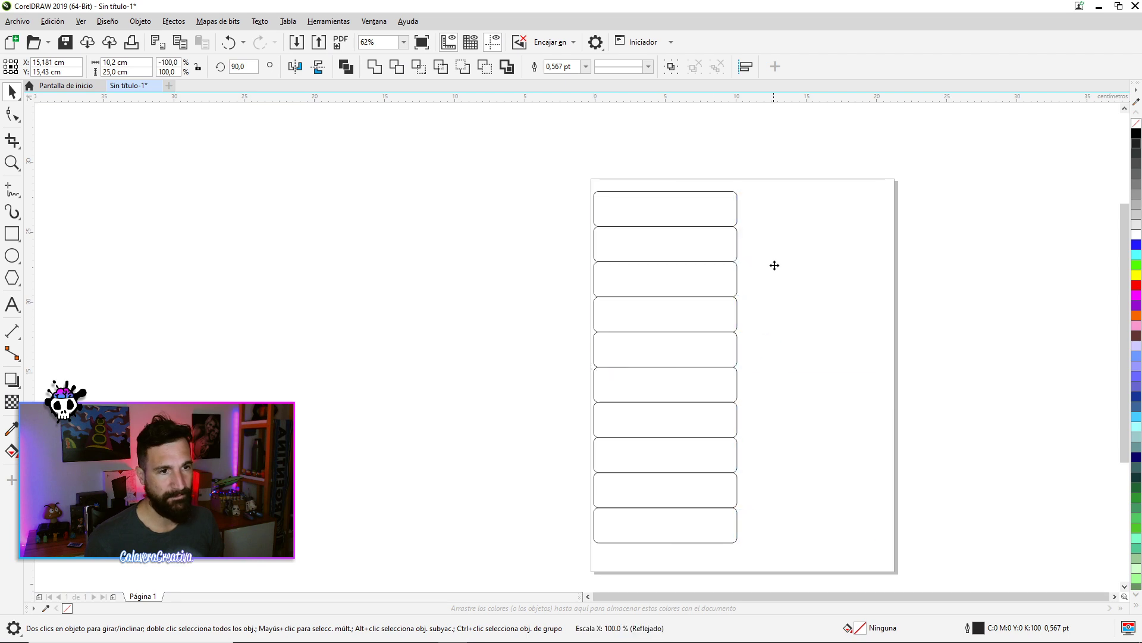
# Check the column spacing on the product page, then shift the second column right to leave a gap of about 0.17 cm.
pyautogui.hotkey('alt', 'Tab')
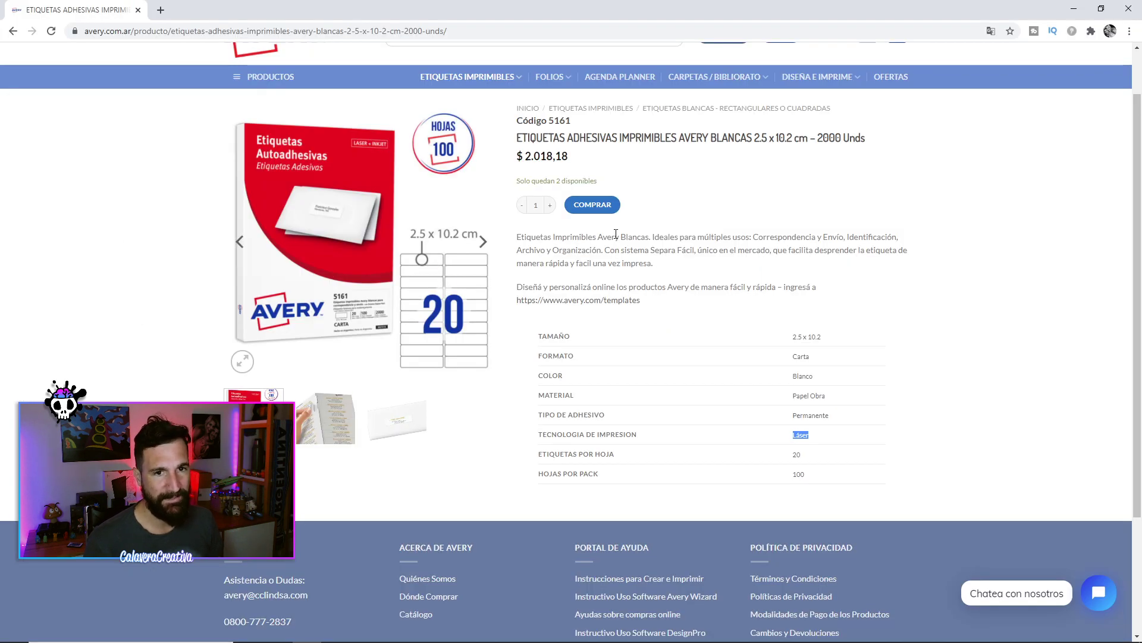
pyautogui.hotkey('alt', 'Tab')
pyautogui.scroll(2, 722, 227)
pyautogui.moveTo(765, 212); pyautogui.dragTo(769, 211)
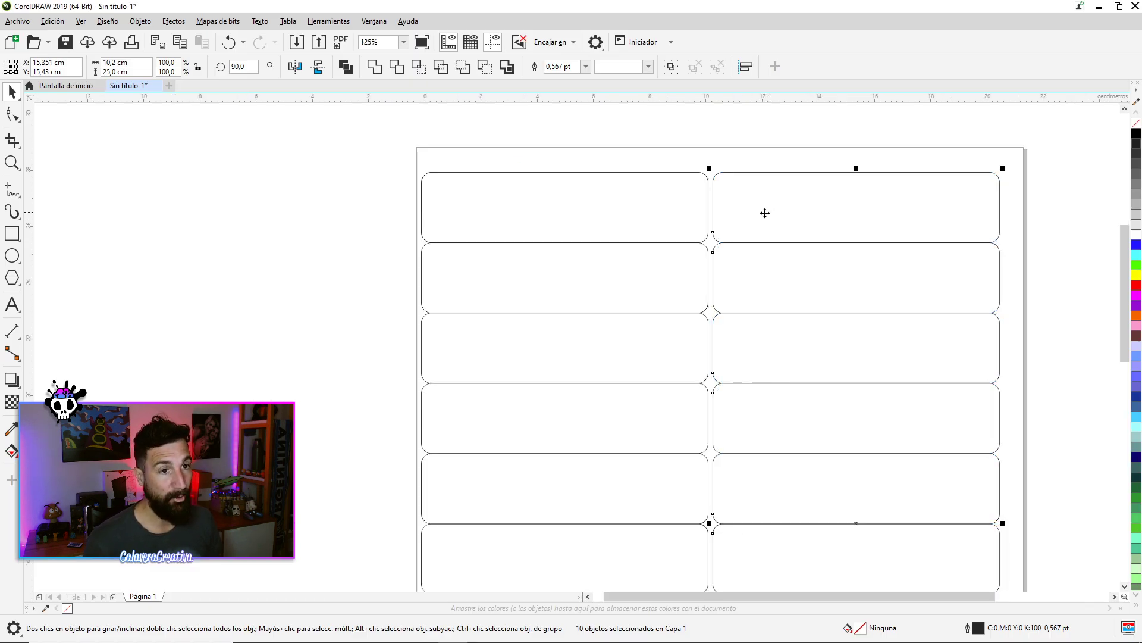
# Group all 20 labels and centre the group on the page.
pyautogui.scroll(-4, 769, 211)
pyautogui.moveTo(541, 200); pyautogui.dragTo(925, 465)
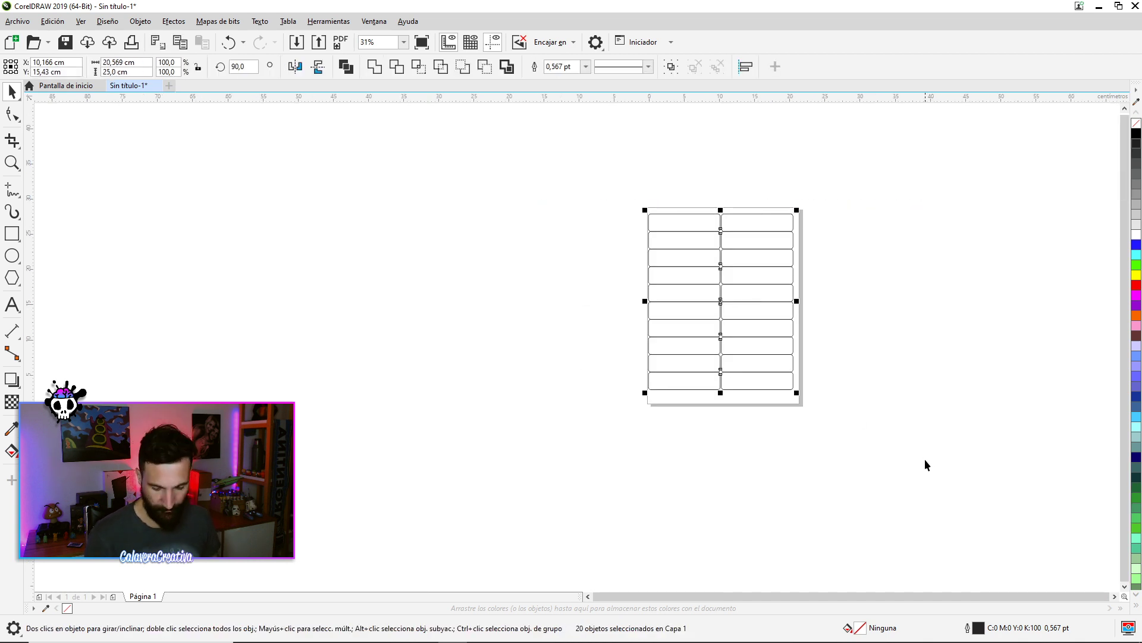
pyautogui.scroll(2, 769, 311)
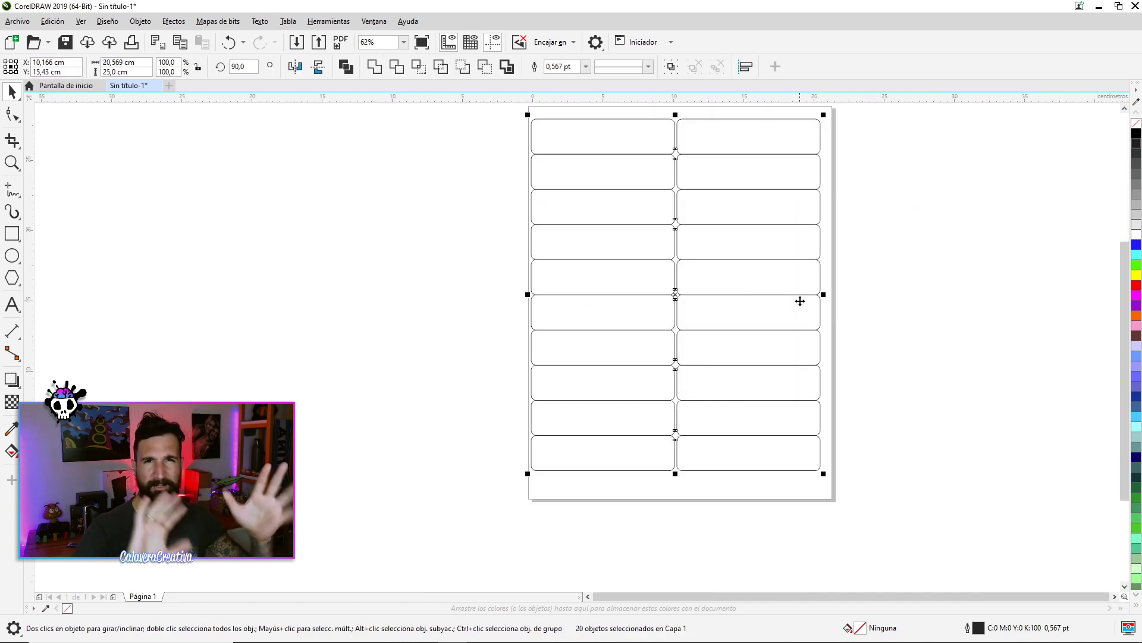
pyautogui.hotkey('ctrl', 'g')
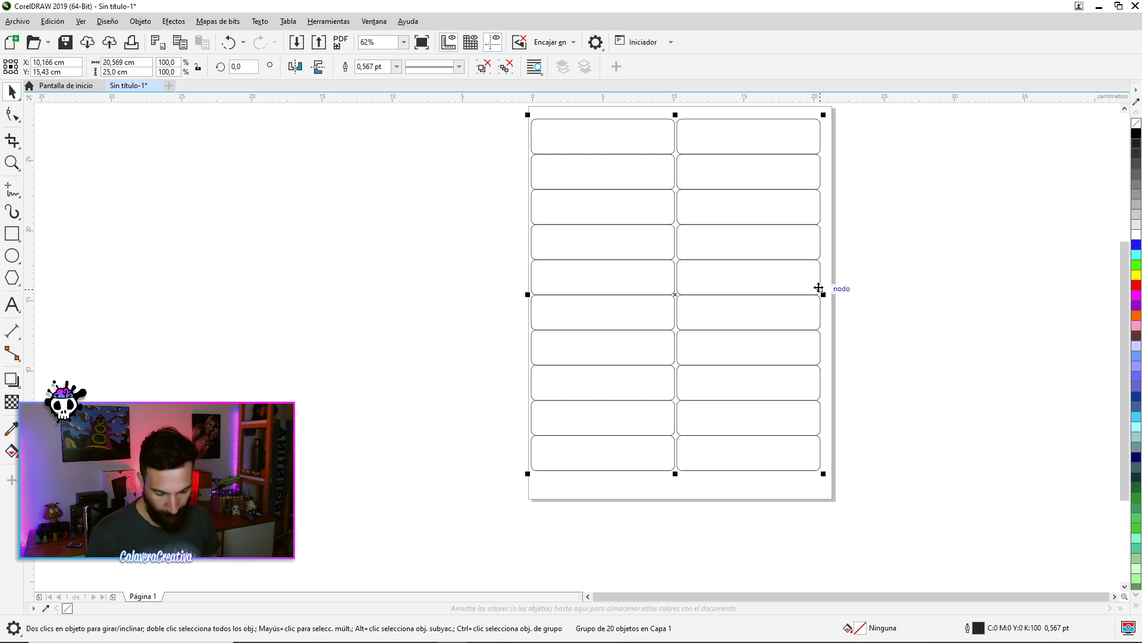
pyautogui.press('p')
pyautogui.click(950, 276)
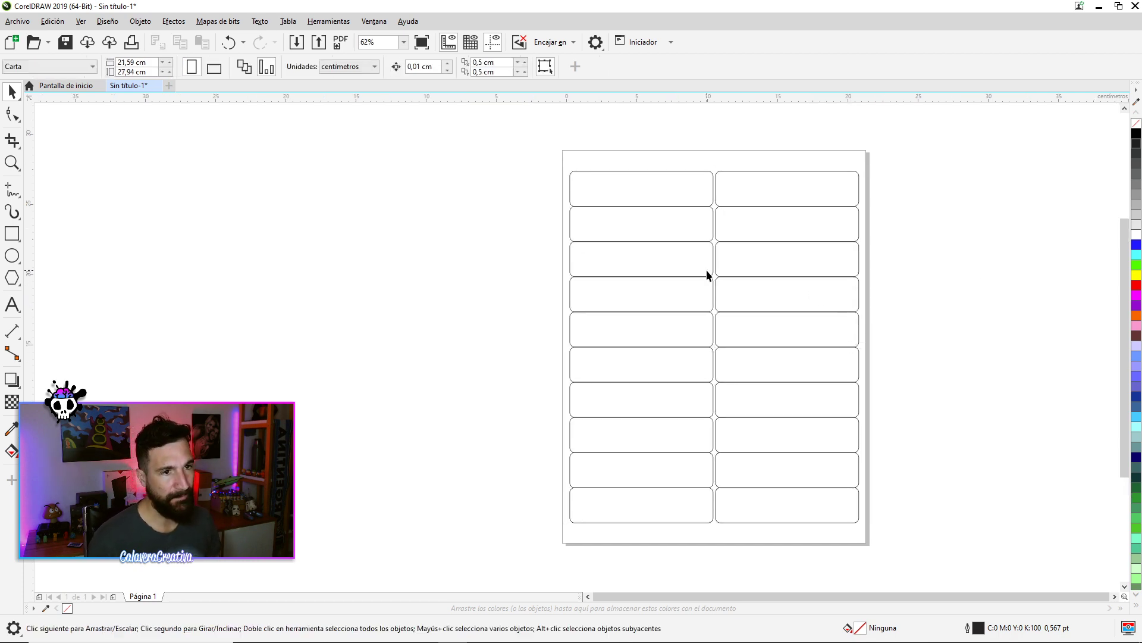
# Switch to the Avery product page, view the photo of the peeled label sheet, and return to the CorelDRAW template.
pyautogui.hotkey('alt', 'Tab')
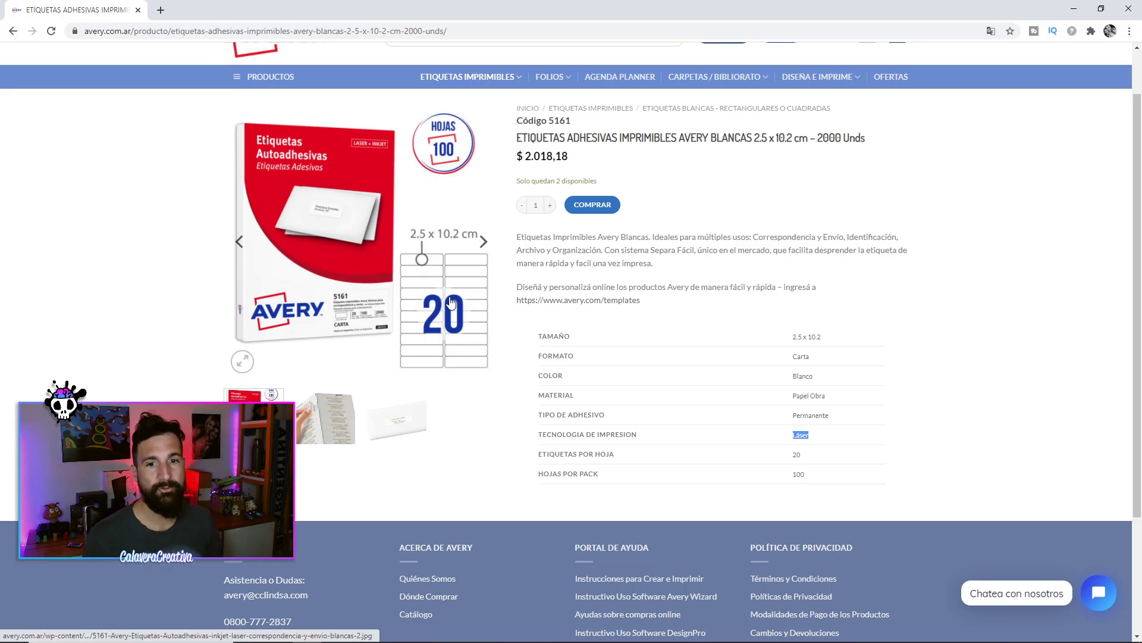
pyautogui.click(325, 420)
pyautogui.scroll(1, 325, 420)
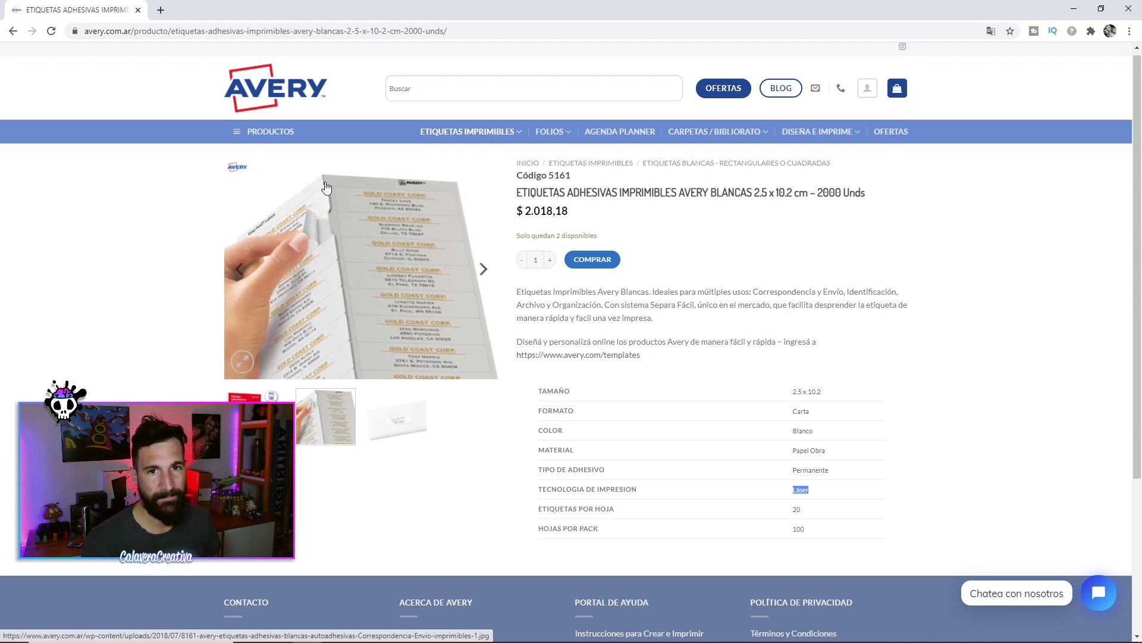
pyautogui.hotkey('alt', 'Tab')
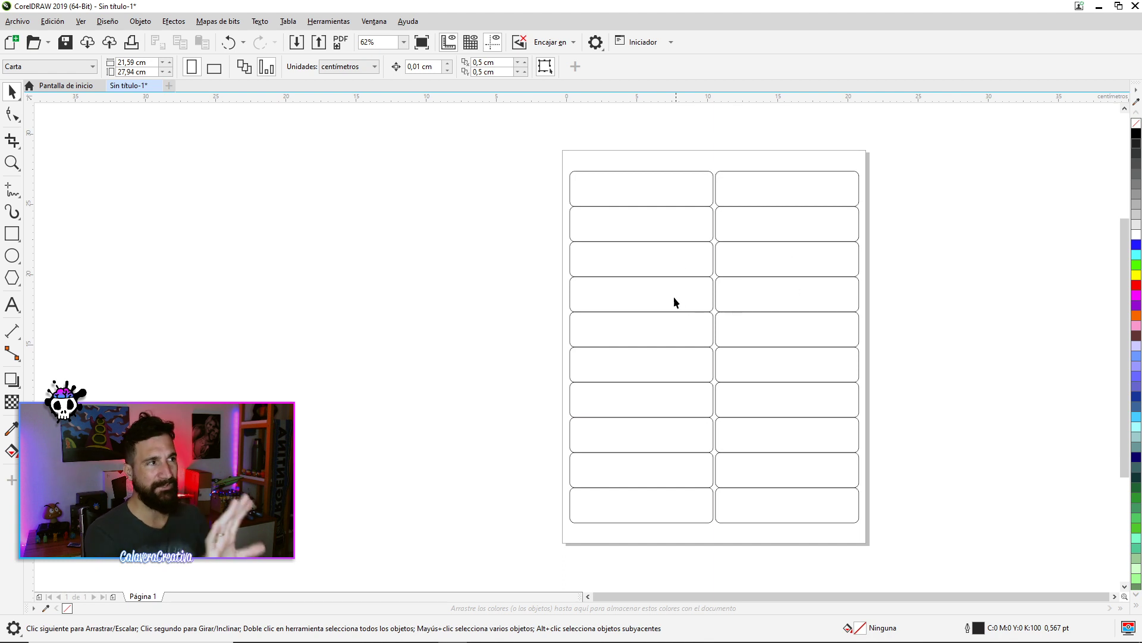
# Select the label group, open the print settings and choose Microsoft Print to PDF as the printer.
pyautogui.click(720, 188)
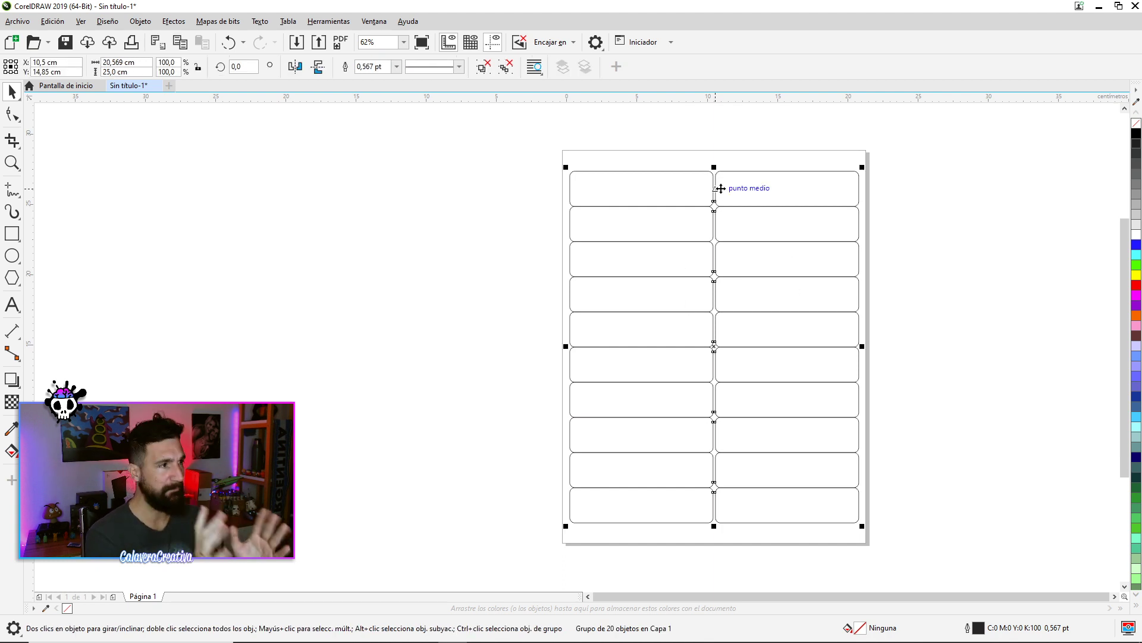
pyautogui.click(24, 21)
pyautogui.click(53, 21)
pyautogui.click(18, 21)
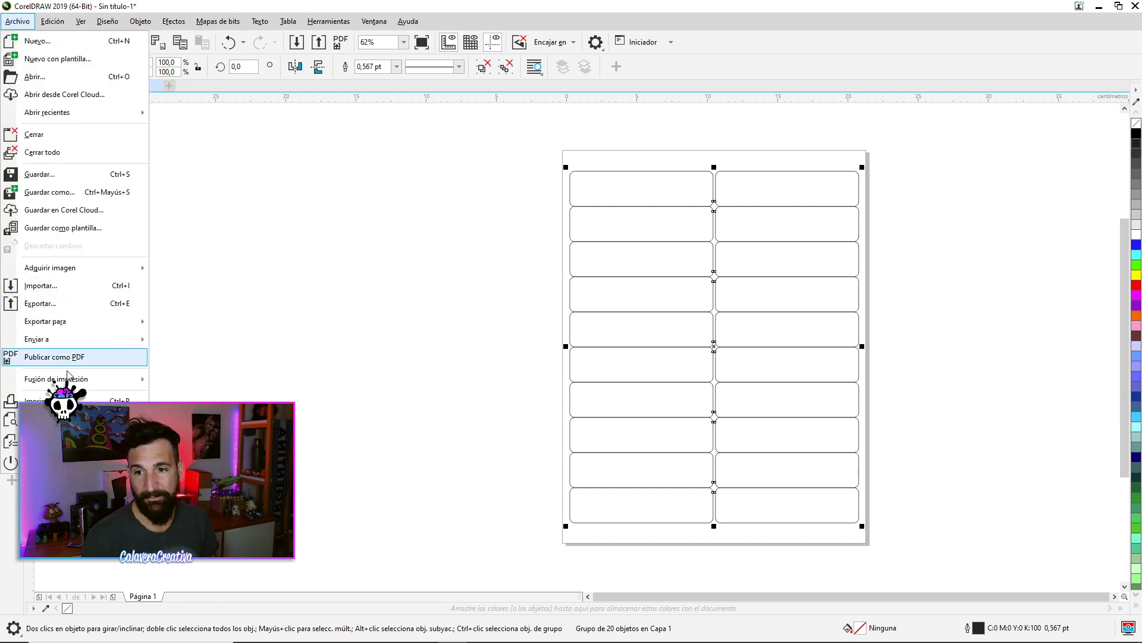
pyautogui.click(42, 400)
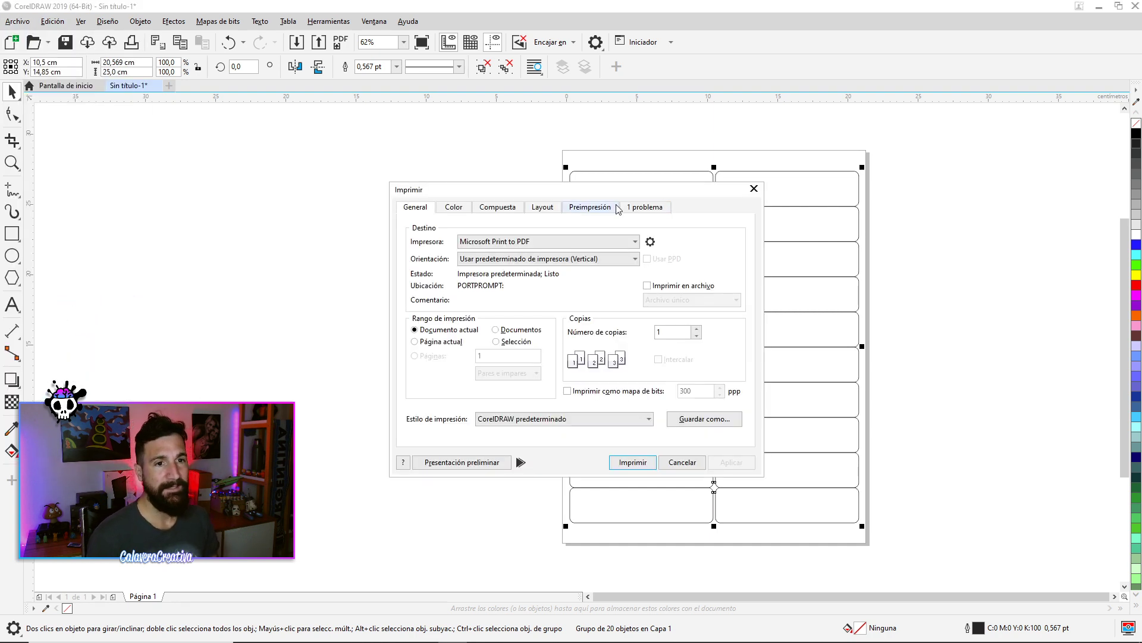
pyautogui.moveTo(626, 190); pyautogui.dragTo(557, 187)
pyautogui.click(560, 239)
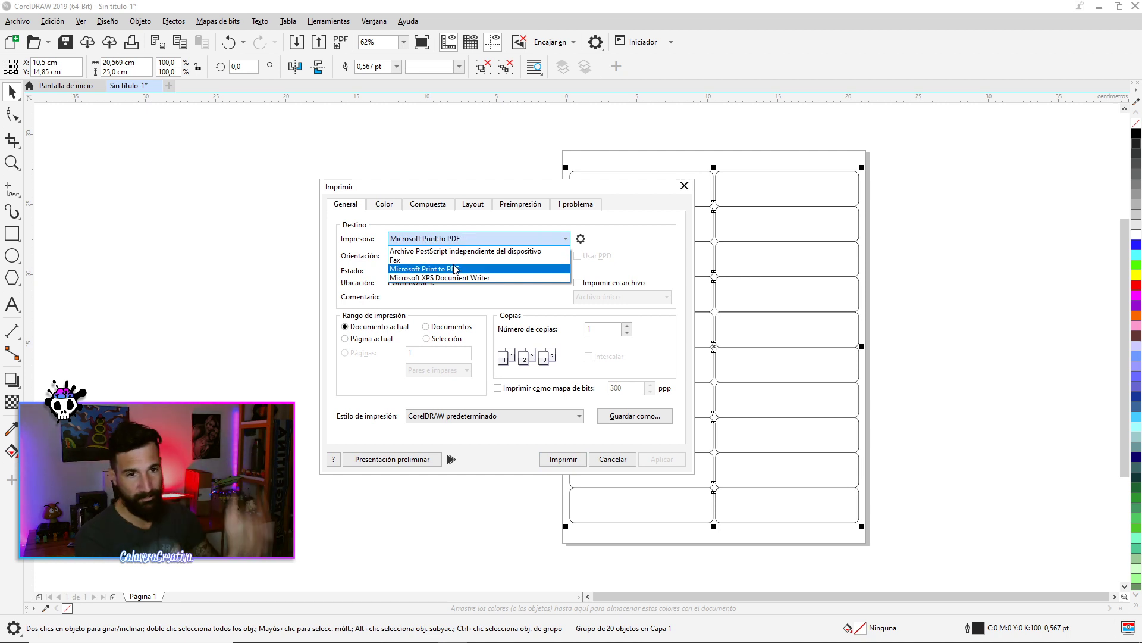
pyautogui.scroll(2, 455, 270)
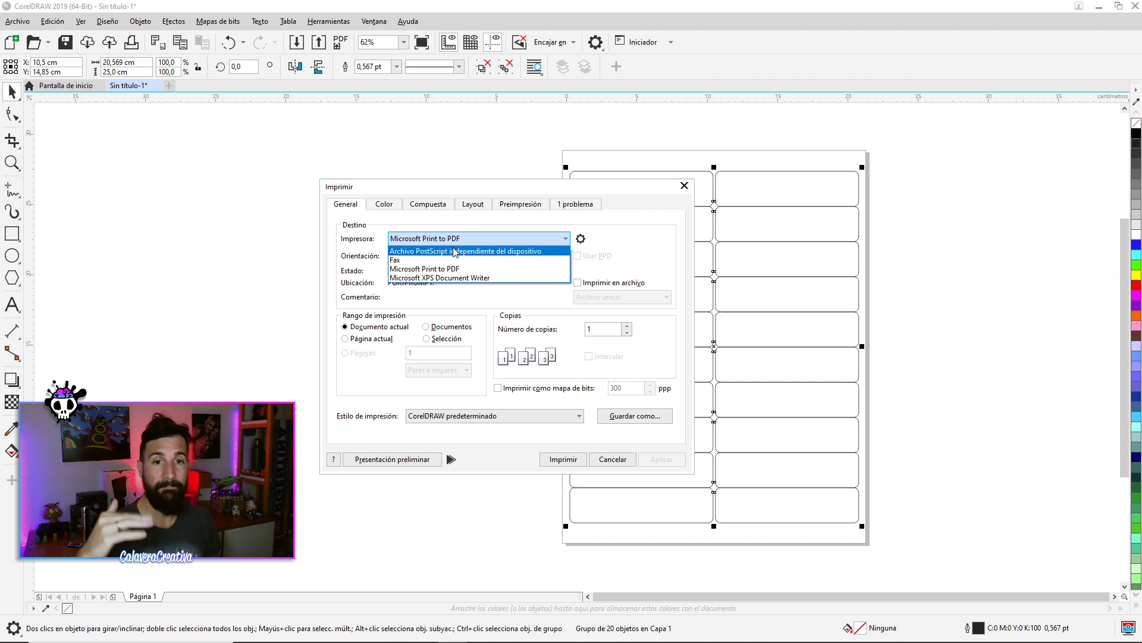
pyautogui.scroll(-3, 453, 271)
pyautogui.click(452, 269)
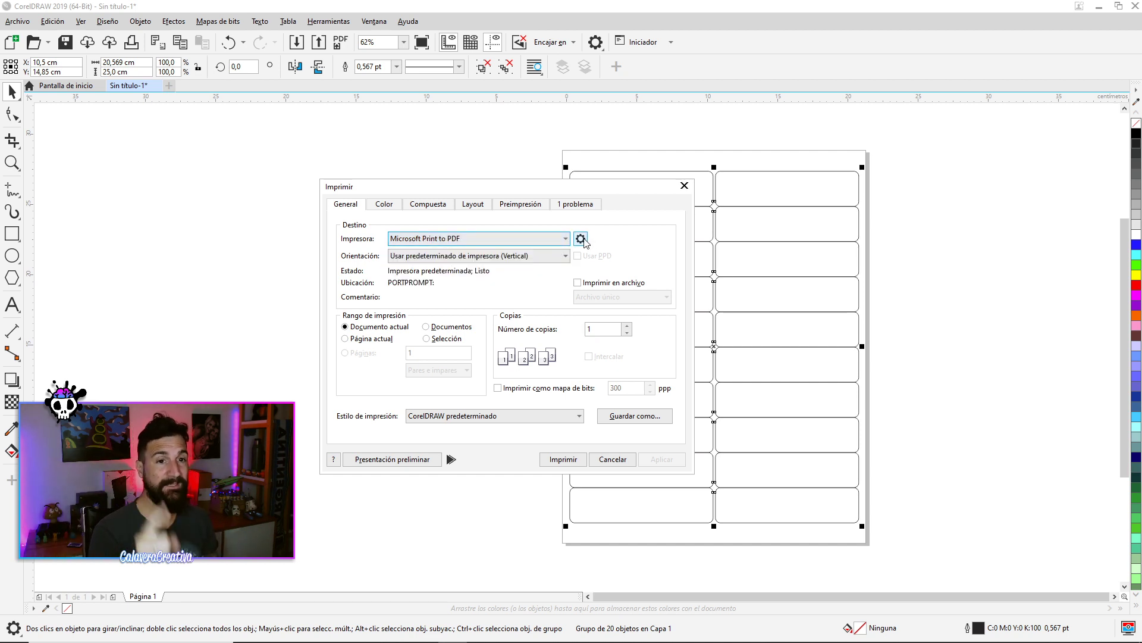
# Open the advanced properties of Microsoft Print to PDF and accept Carta as the paper size.
pyautogui.click(581, 239)
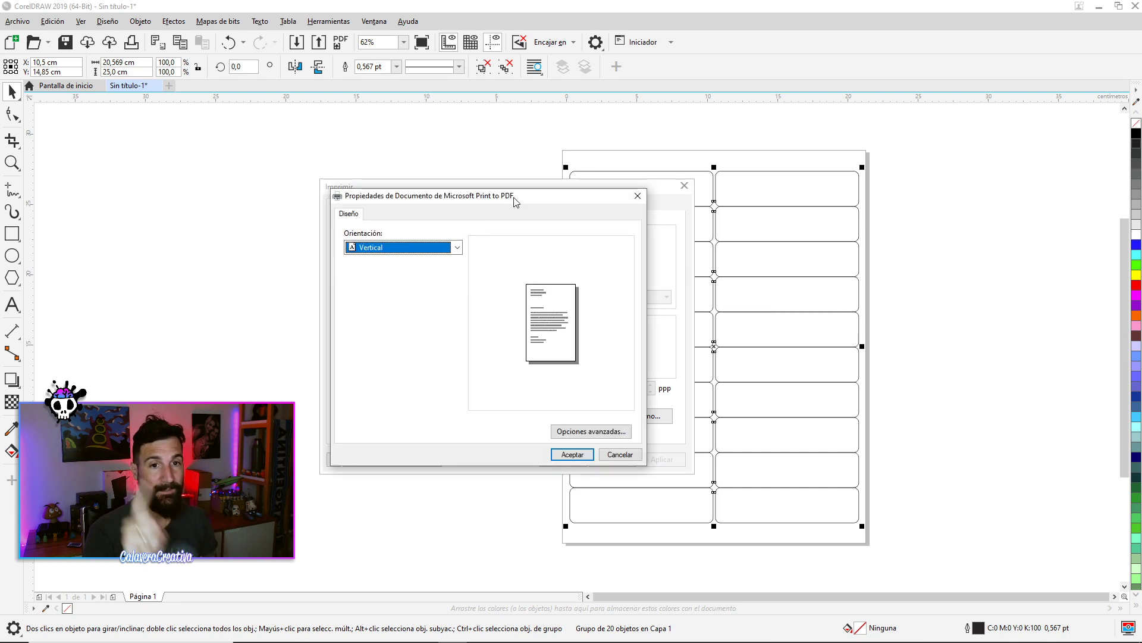
pyautogui.click(672, 197)
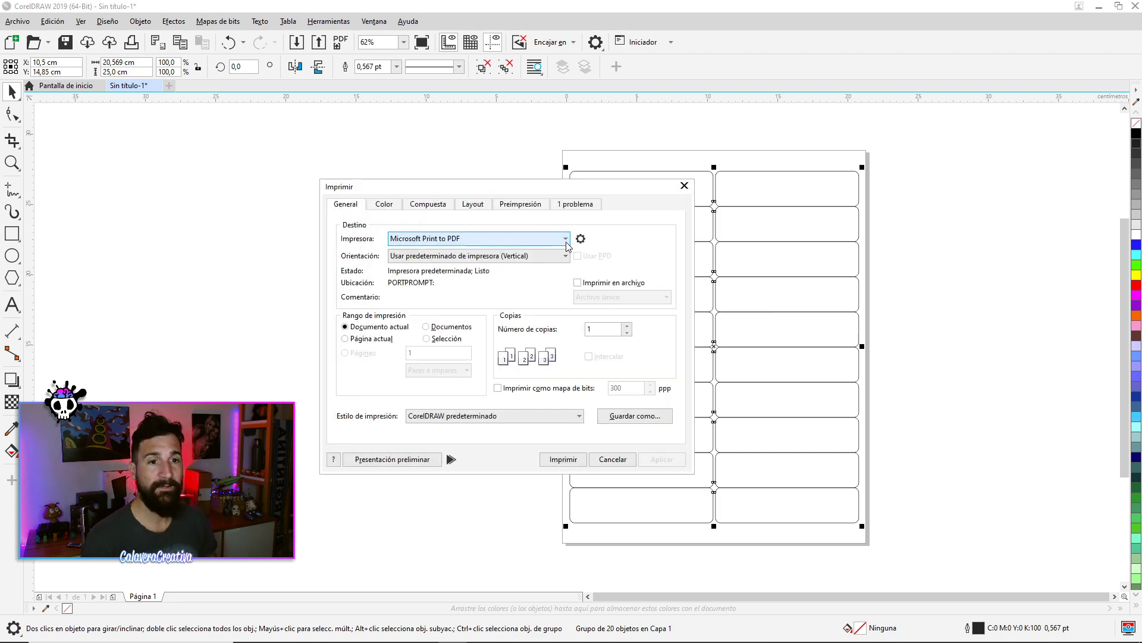
pyautogui.click(580, 239)
pyautogui.click(600, 430)
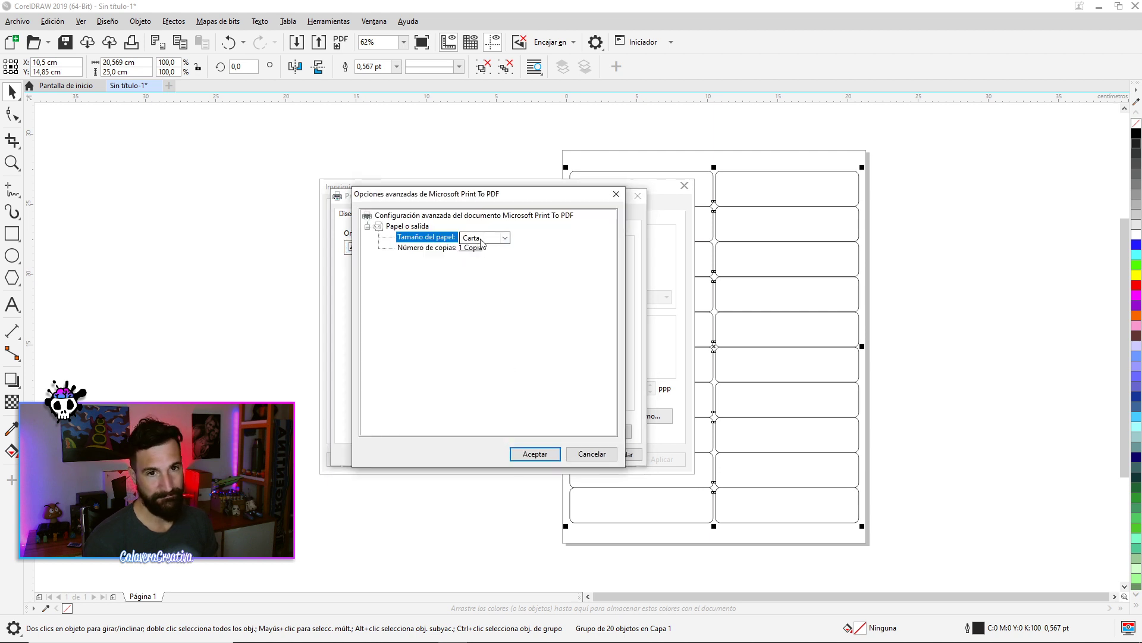
pyautogui.click(543, 454)
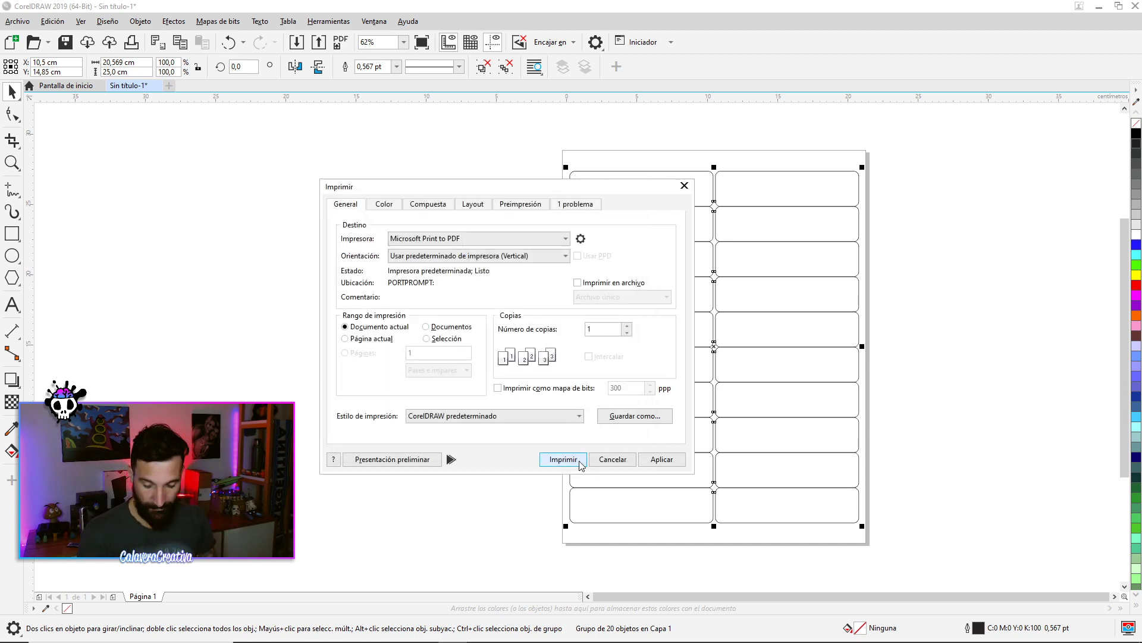
# Check the paper format on the Avery product page, apply the print settings and close them without printing.
pyautogui.hotkey('alt', 'Tab')
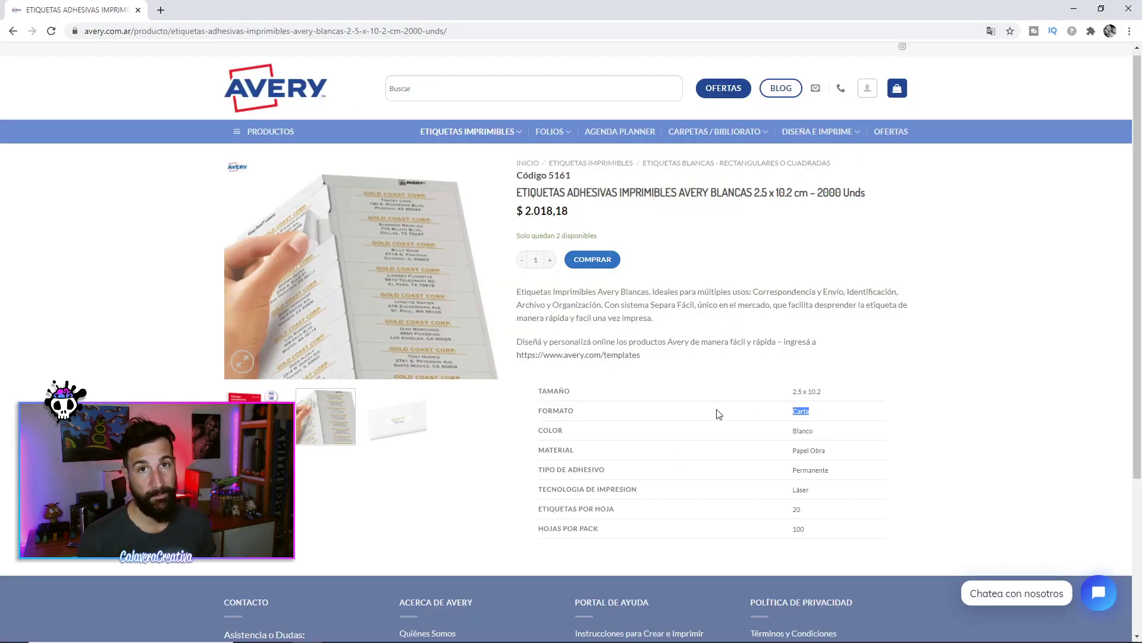
pyautogui.hotkey('alt', 'Tab')
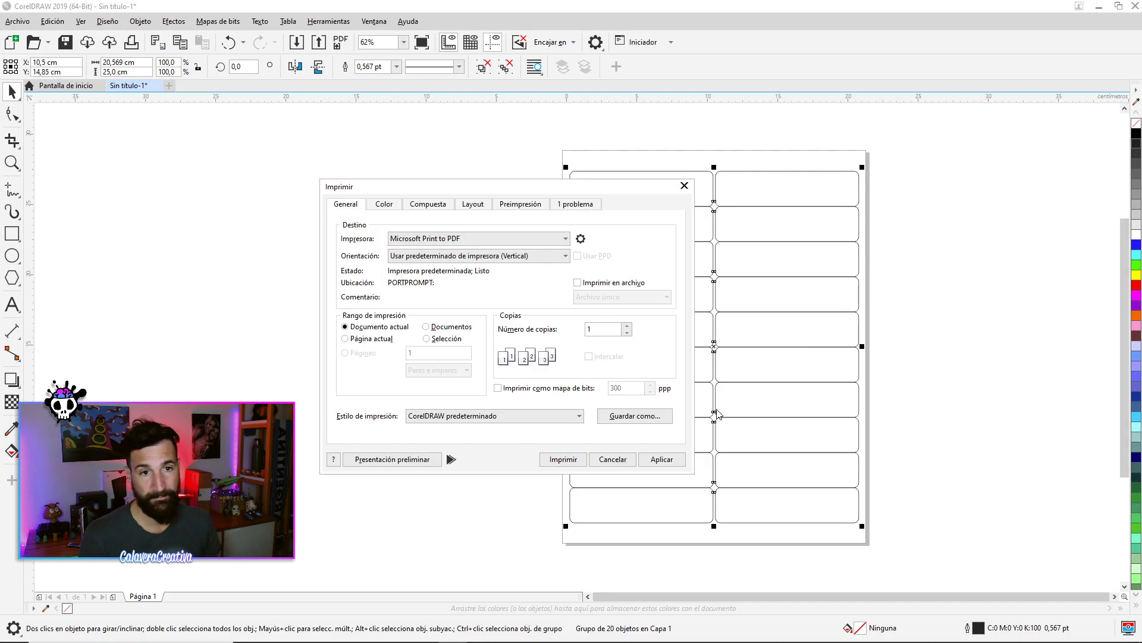
pyautogui.click(661, 459)
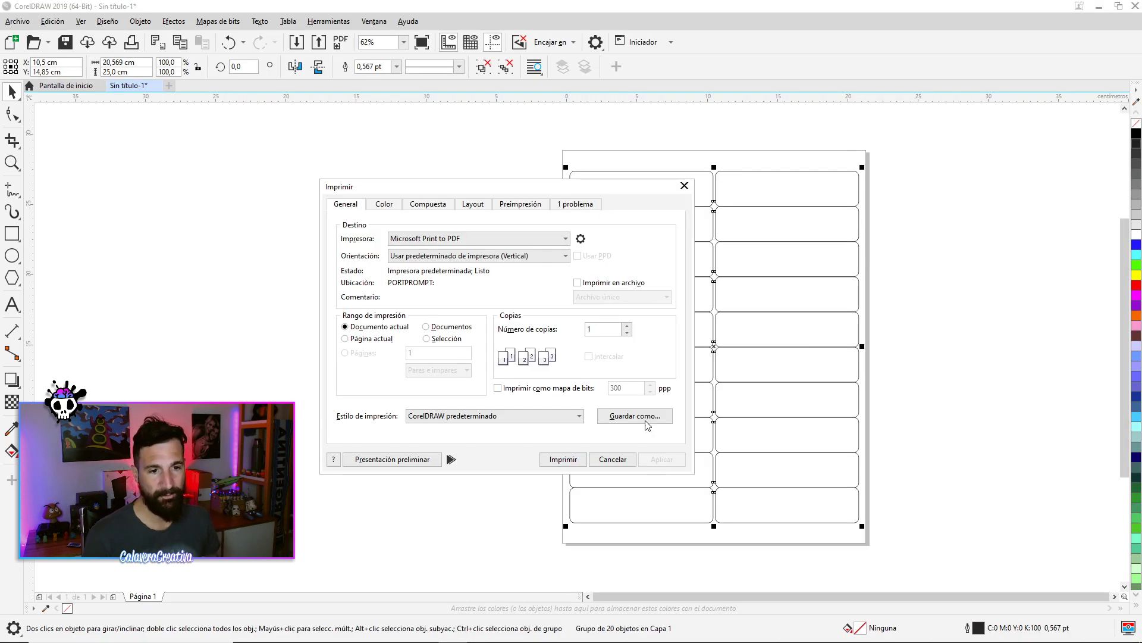
pyautogui.click(685, 186)
# Display the page's printable area and compare its outline with the edges of the labels.
pyautogui.click(80, 21)
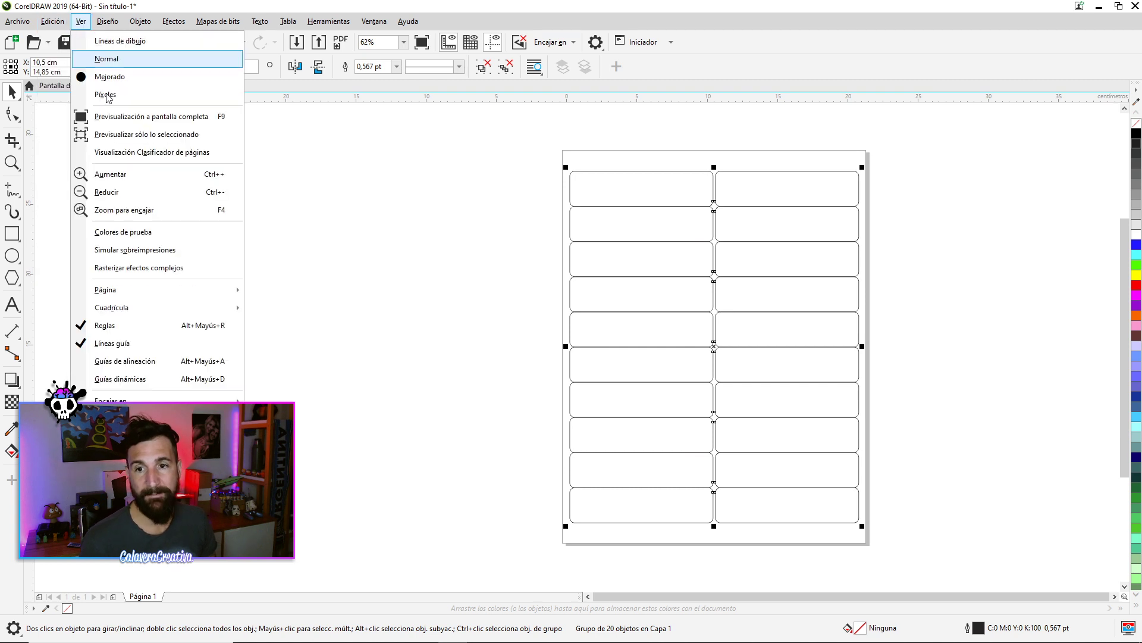
pyautogui.moveTo(177, 295)
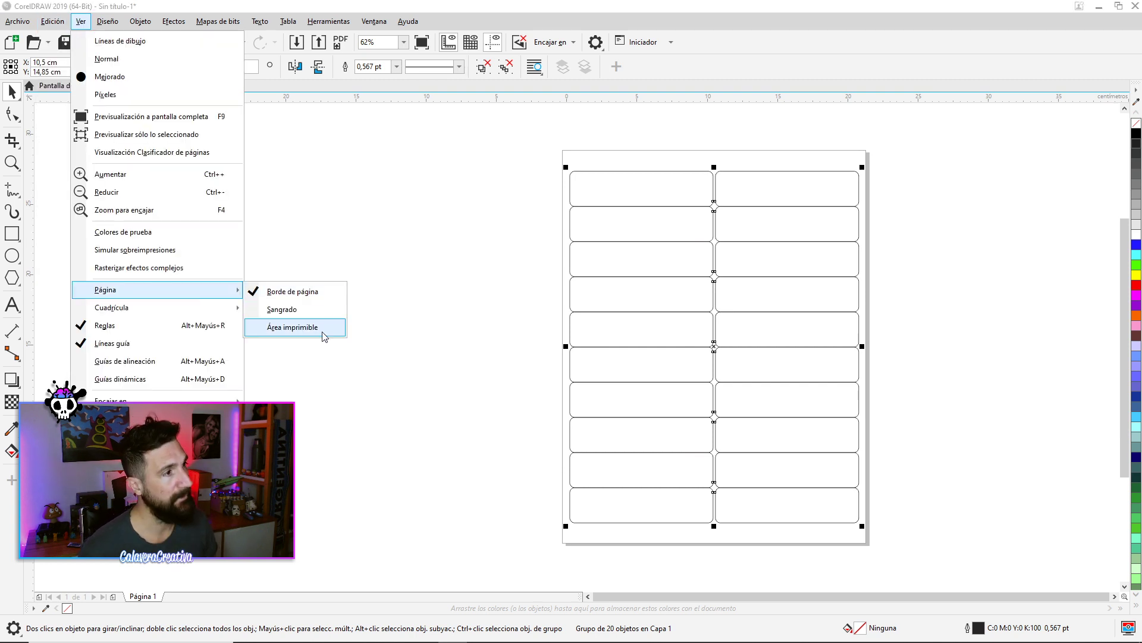
pyautogui.click(80, 22)
pyautogui.click(80, 21)
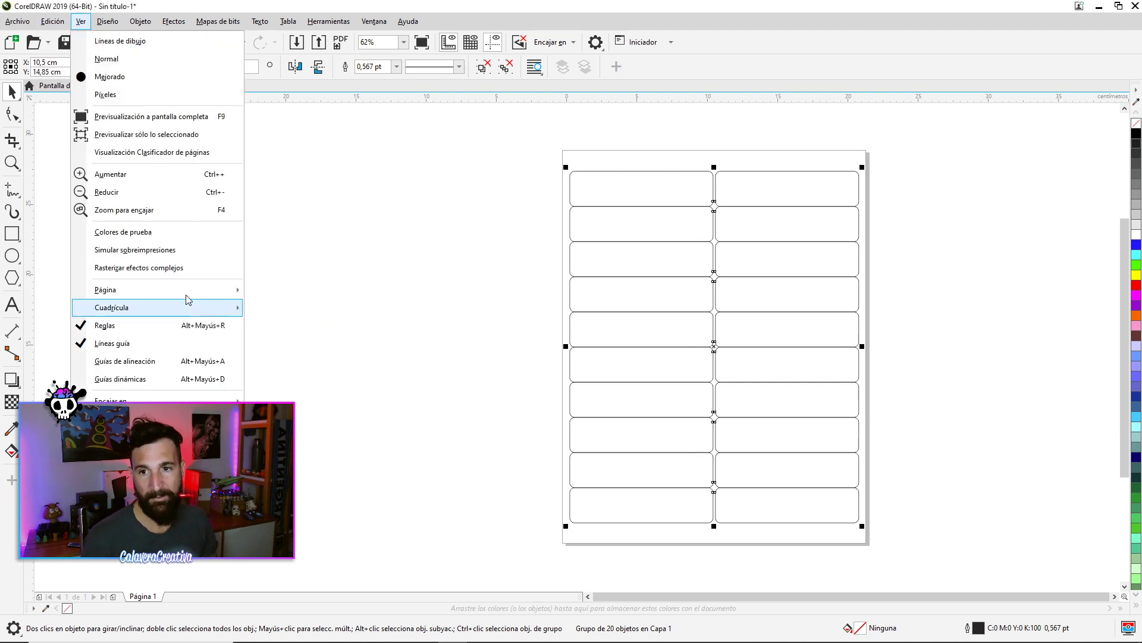
pyautogui.moveTo(196, 292)
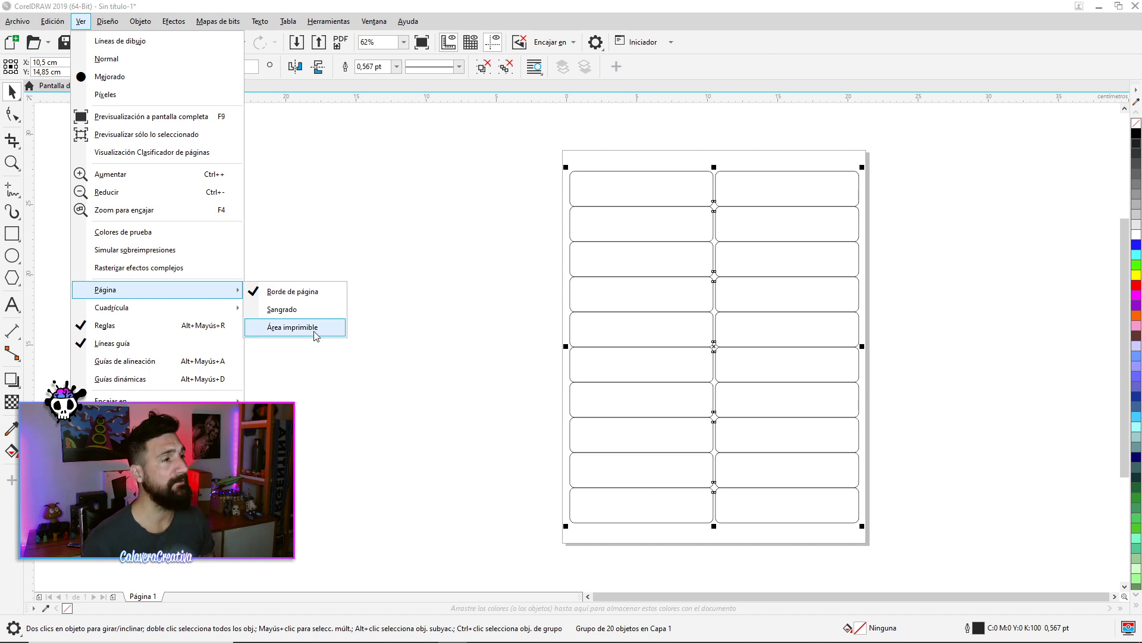
pyautogui.click(292, 327)
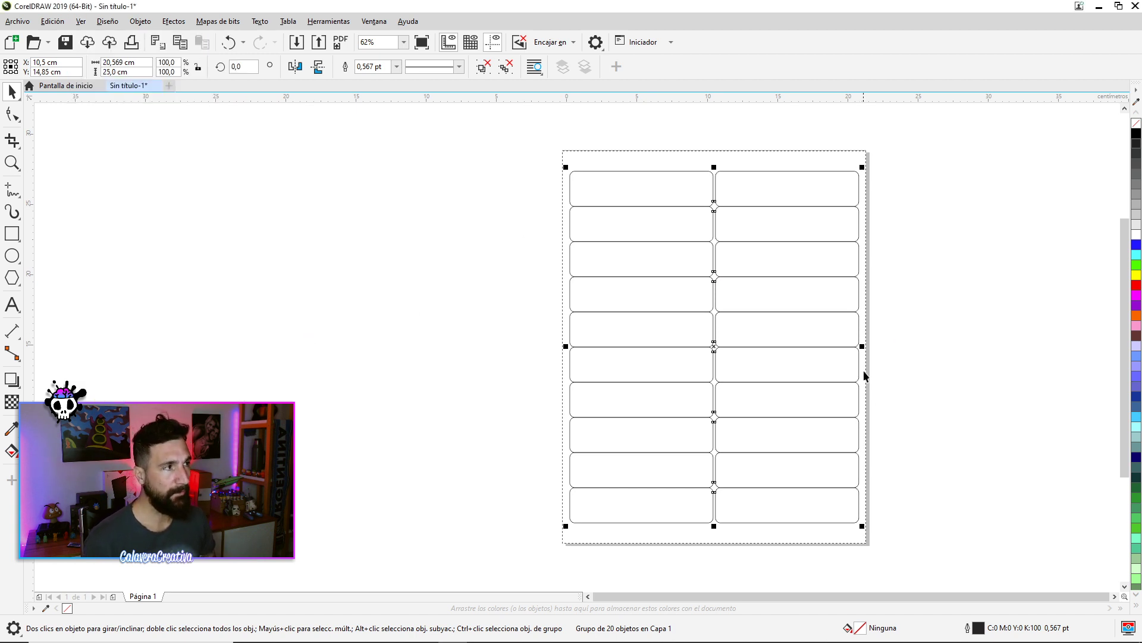
pyautogui.scroll(4, 772, 566)
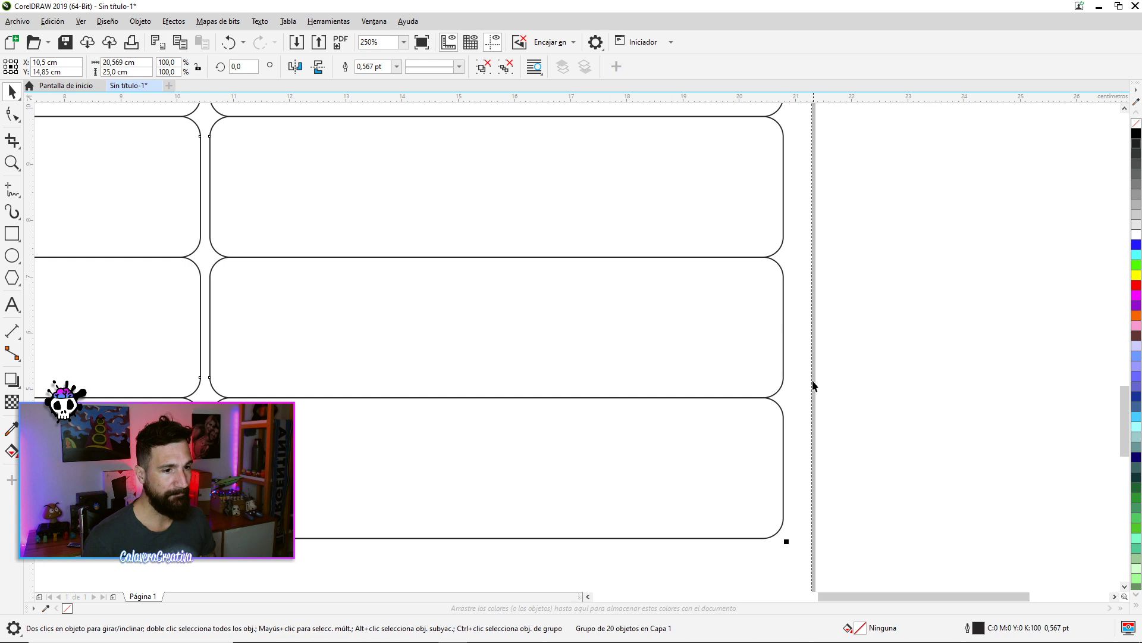
pyautogui.scroll(-2, 813, 425)
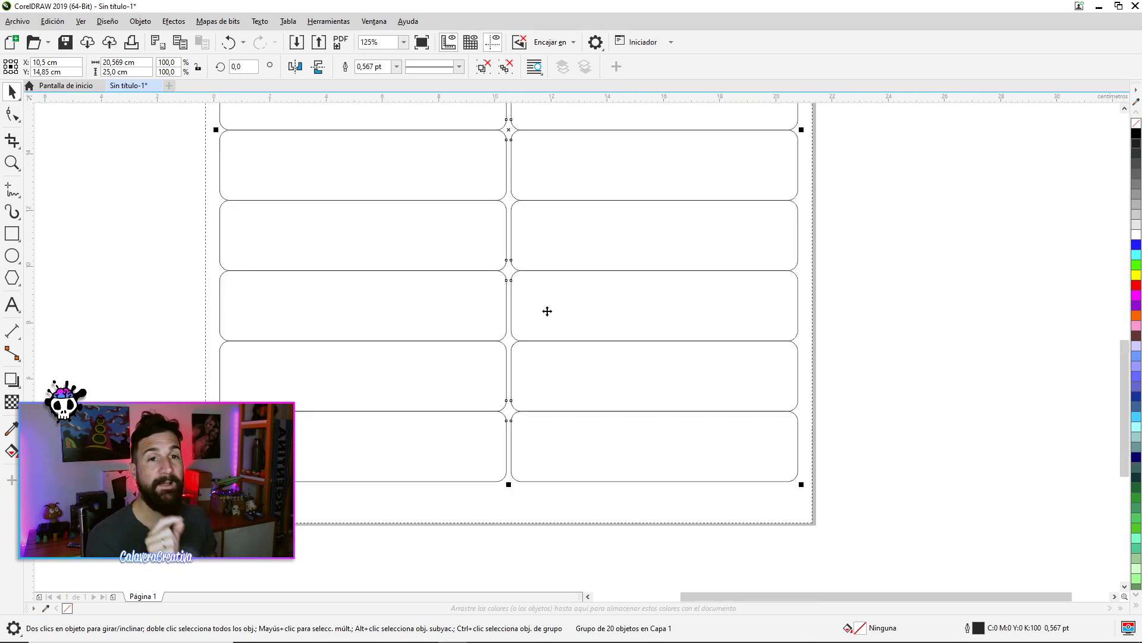
# Place vertical guides along both outer sides of the labels and horizontal guides above and below them, the lower one at 1.534 cm.
pyautogui.scroll(-1, 512, 325)
pyautogui.scroll(1, 638, 371)
pyautogui.scroll(-2, 643, 332)
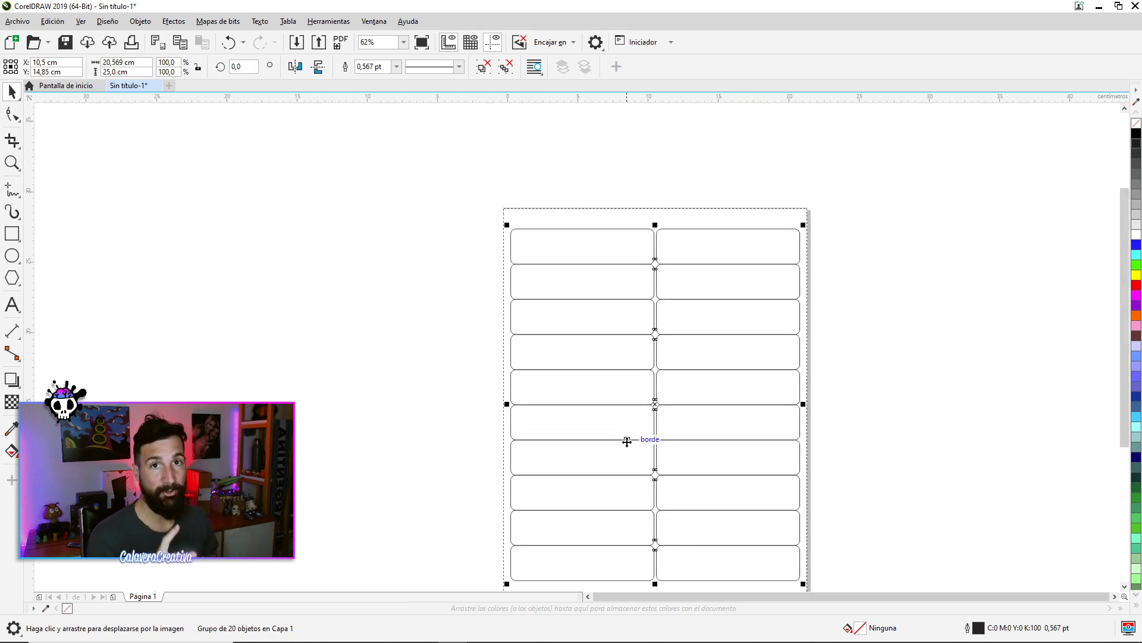
pyautogui.scroll(-1, 613, 291)
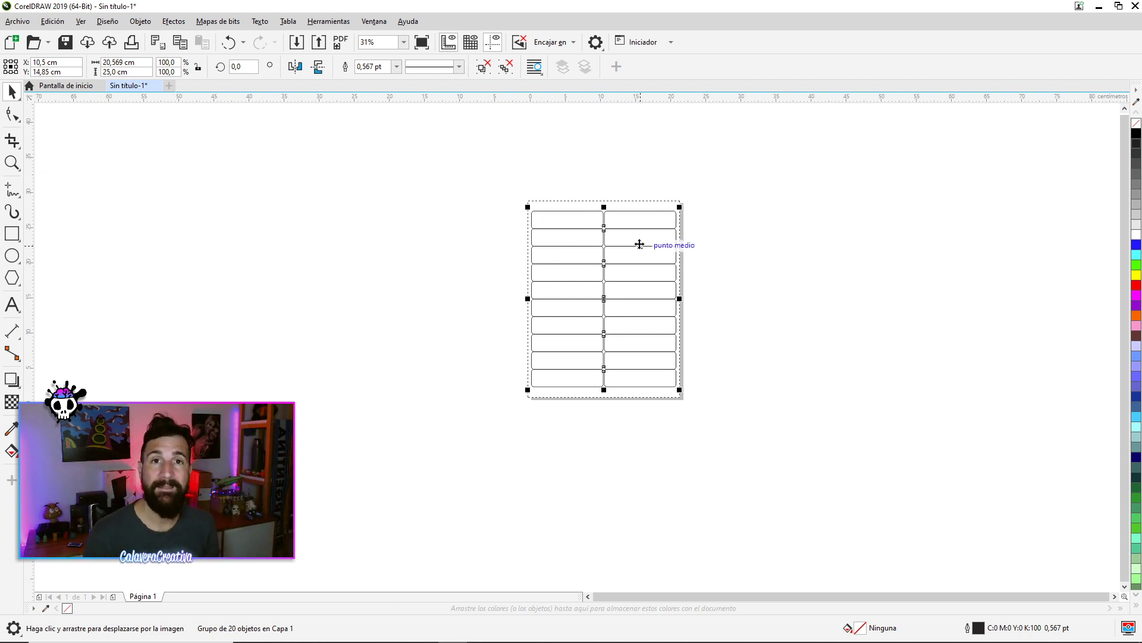
pyautogui.scroll(1, 622, 247)
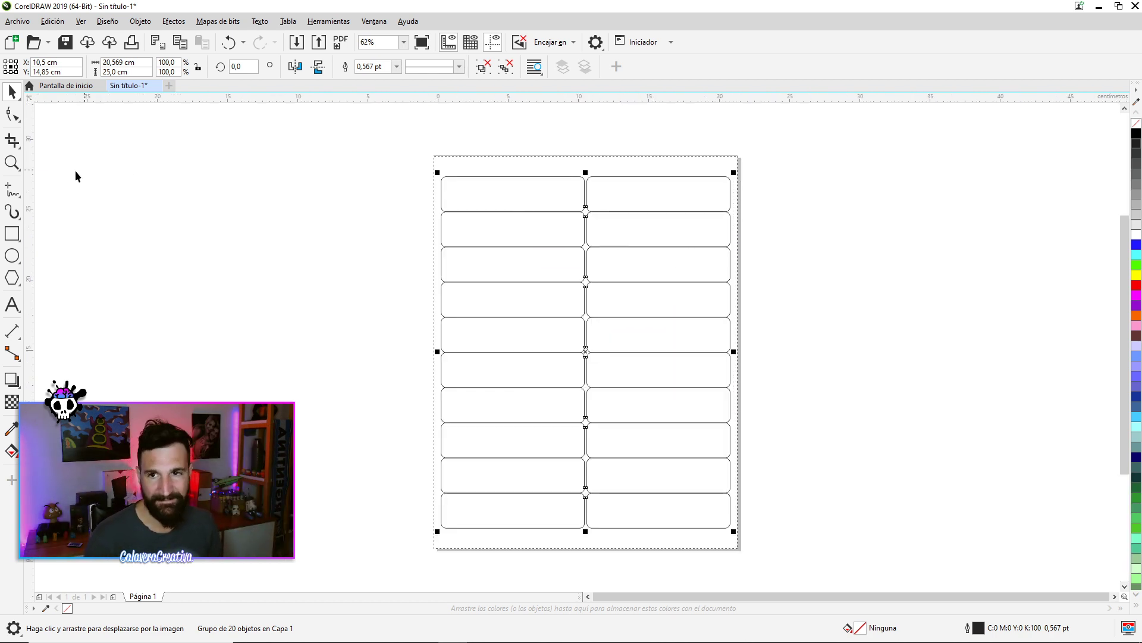
pyautogui.click(613, 173)
pyautogui.moveTo(415, 287); pyautogui.dragTo(733, 126)
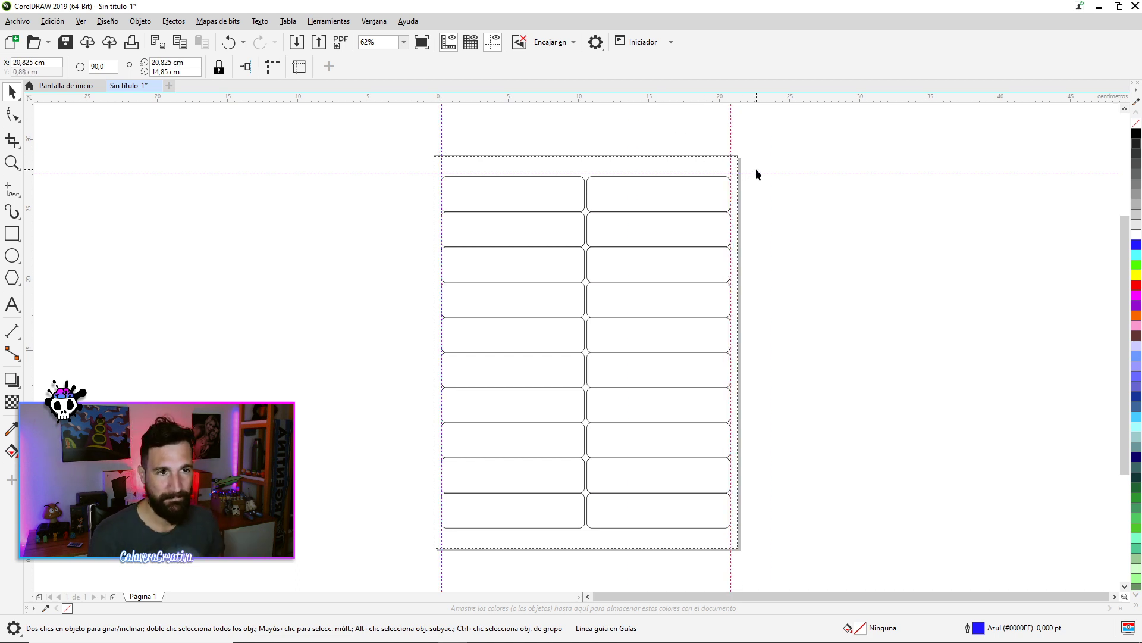
pyautogui.moveTo(755, 172); pyautogui.dragTo(805, 541)
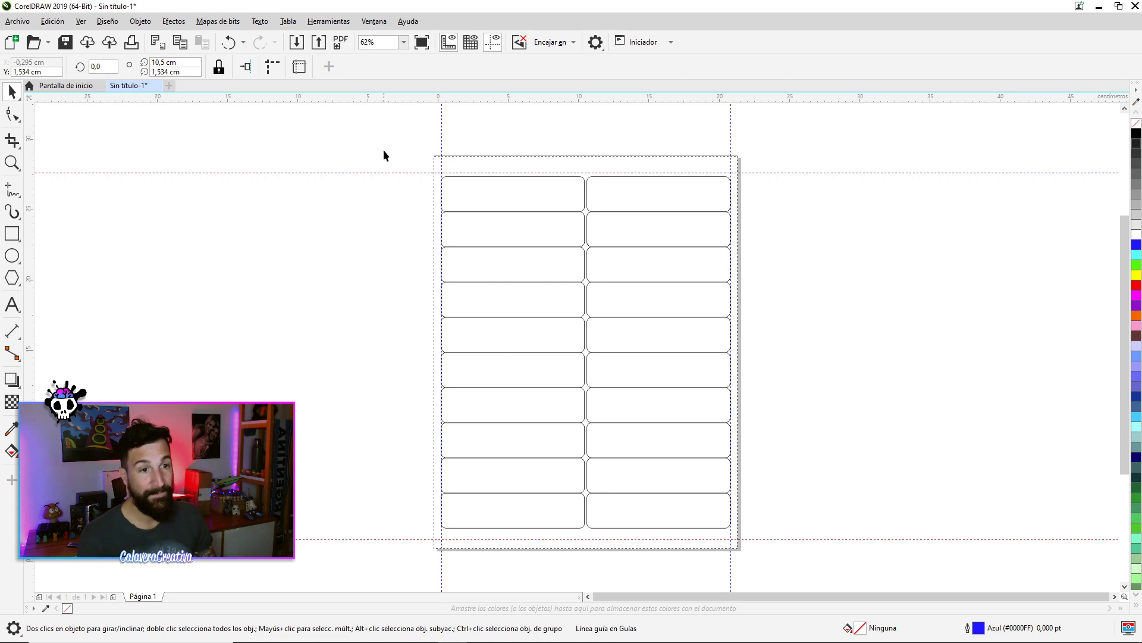
# Try to narrow the label group symmetrically to 20.404 cm so its sides fit within the vertical guides, and undo the resize.
pyautogui.moveTo(383, 155); pyautogui.dragTo(751, 585)
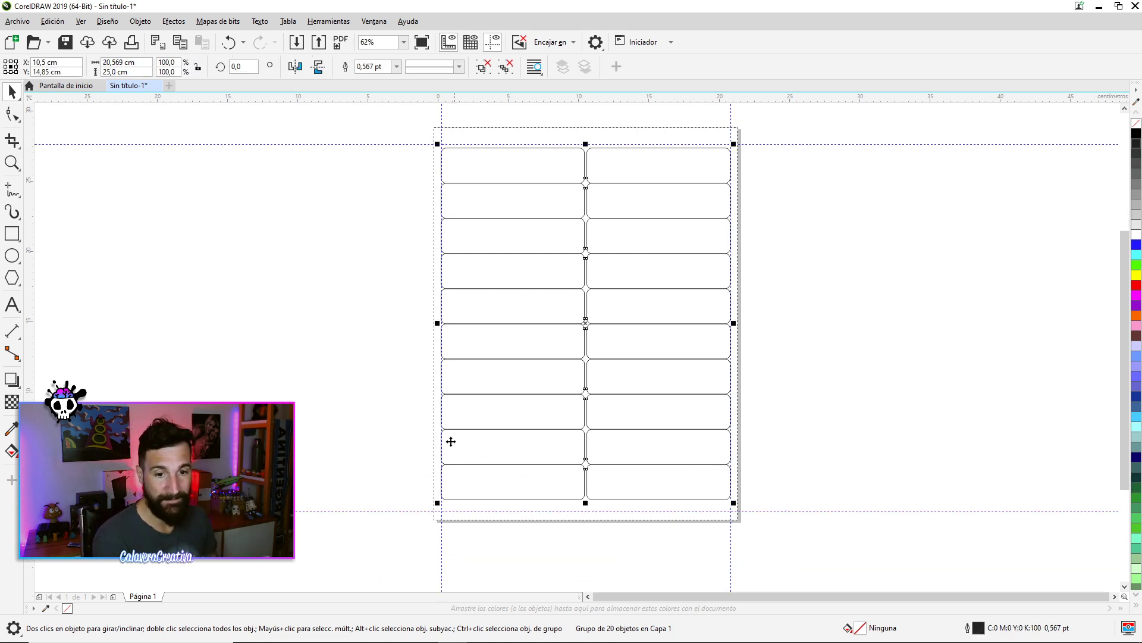
pyautogui.scroll(10, 443, 440)
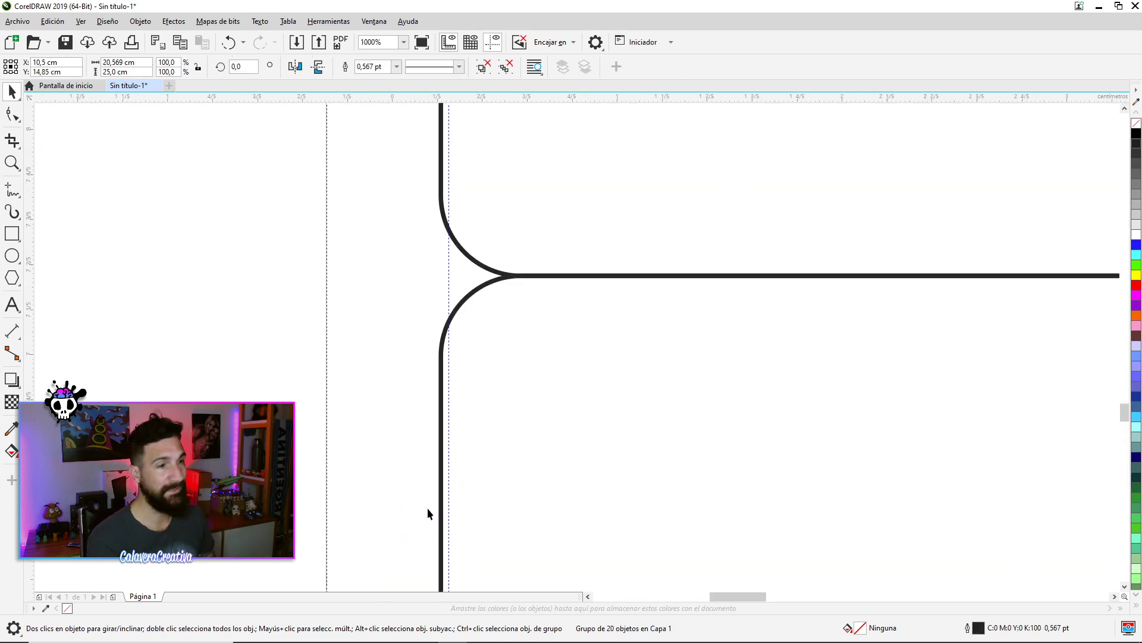
pyautogui.scroll(-10, 443, 488)
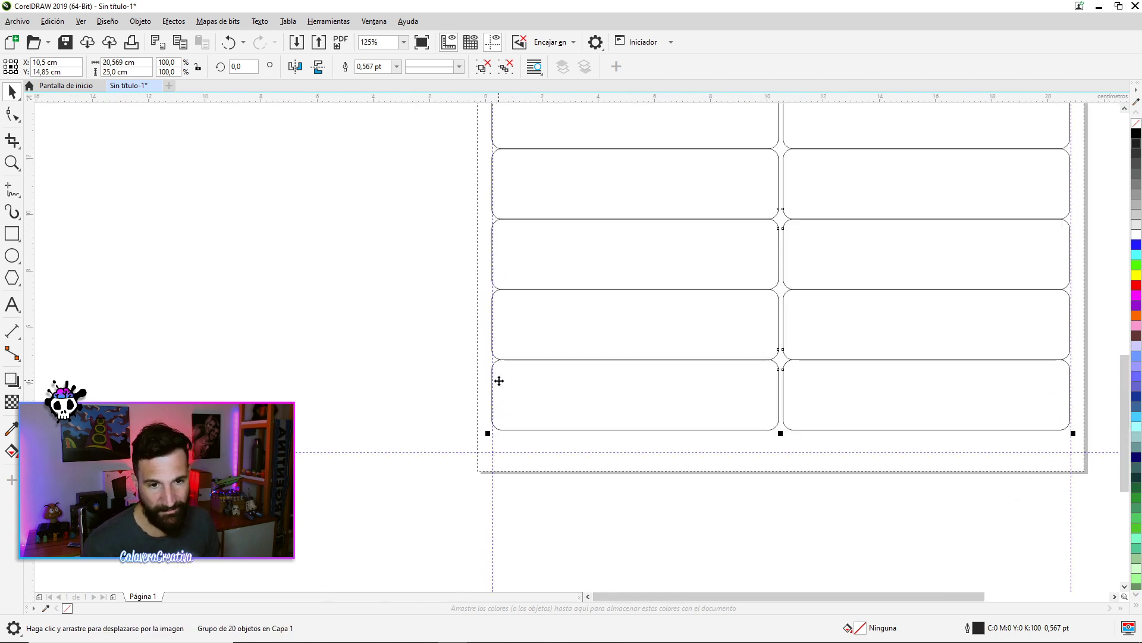
pyautogui.scroll(7, 505, 209)
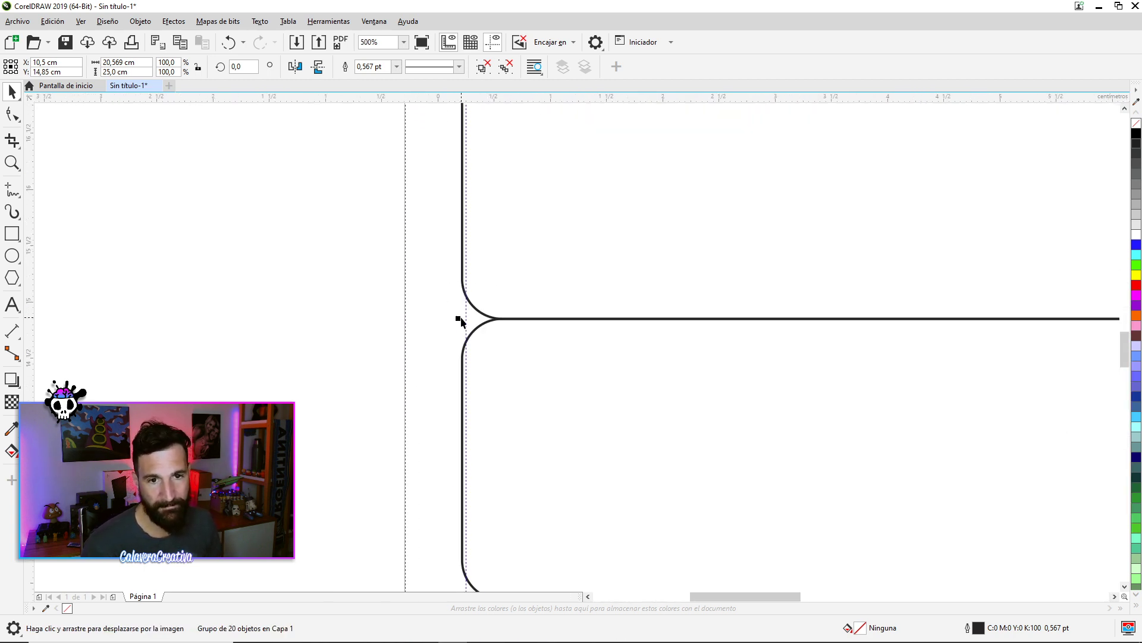
pyautogui.moveTo(457, 319); pyautogui.dragTo(469, 316)
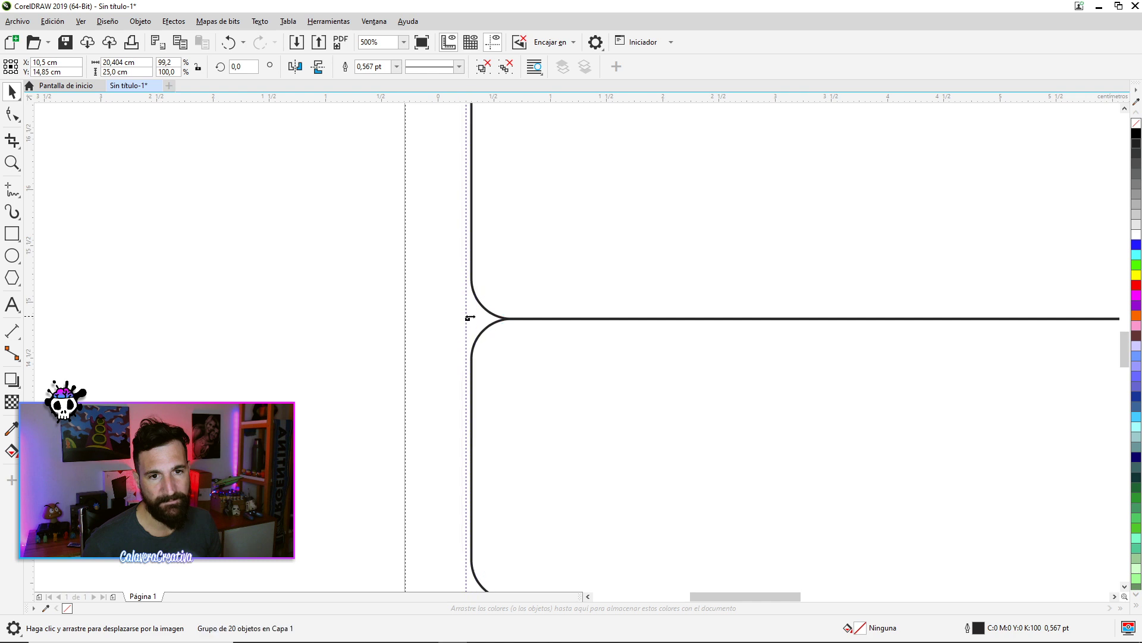
pyautogui.scroll(-4, 468, 317)
pyautogui.scroll(3, 779, 324)
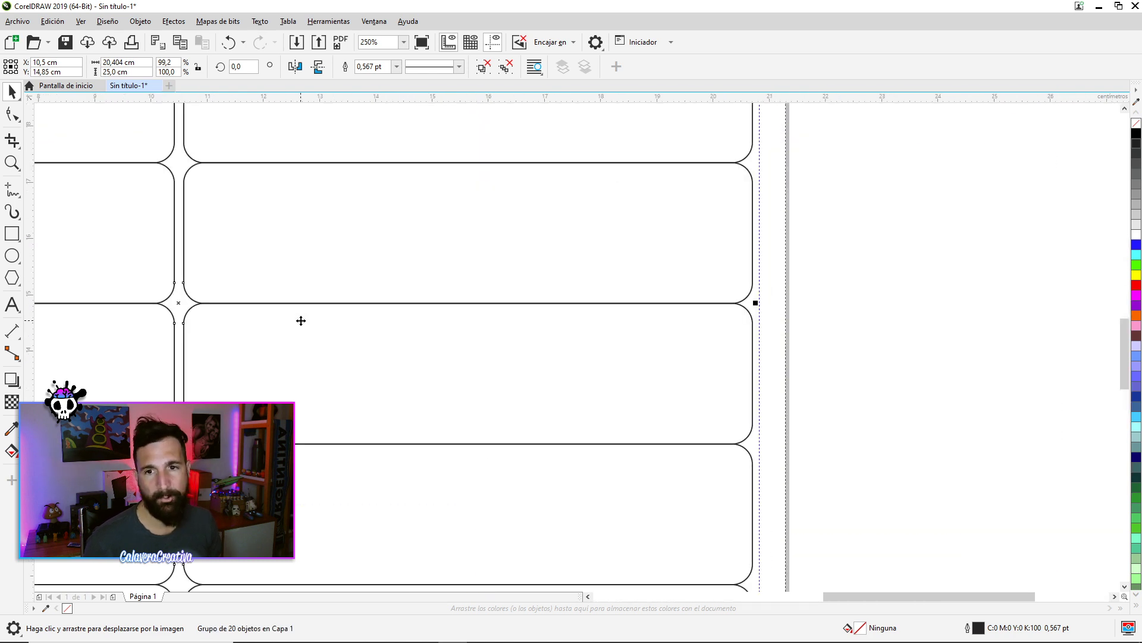
pyautogui.hscroll(-5, 575, 265)
pyautogui.moveTo(228, 262); pyautogui.dragTo(225, 262)
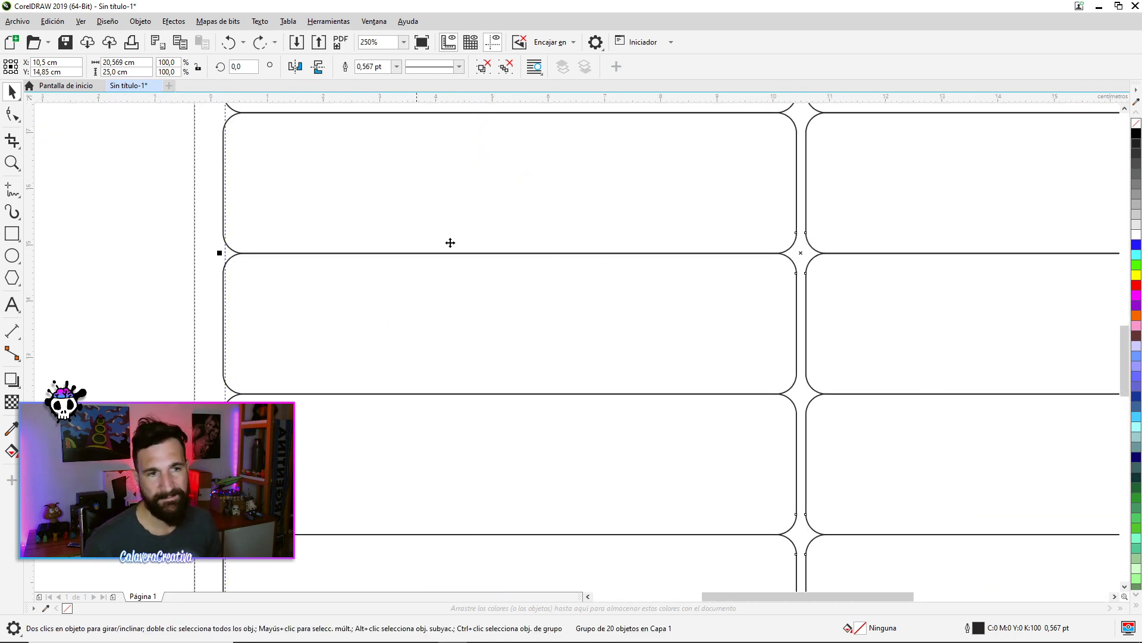
# Resize the label group symmetrically to 20.575 cm wide and check its outer sides against the vertical guides.
pyautogui.moveTo(224, 256)
pyautogui.mouseDown()
pyautogui.moveTo(248, 248)
pyautogui.moveTo(232, 250)
pyautogui.mouseUp()
pyautogui.scroll(-2, 452, 262)
pyautogui.moveTo(911, 256)
pyautogui.mouseDown()
pyautogui.moveTo(794, 252)
pyautogui.moveTo(915, 235)
pyautogui.moveTo(898, 272)
pyautogui.mouseUp()
pyautogui.scroll(4, 912, 242)
pyautogui.scroll(-4, 899, 272)
pyautogui.scroll(-5, 898, 273)
pyautogui.moveTo(860, 232); pyautogui.dragTo(702, 196)
pyautogui.scroll(3, 712, 212)
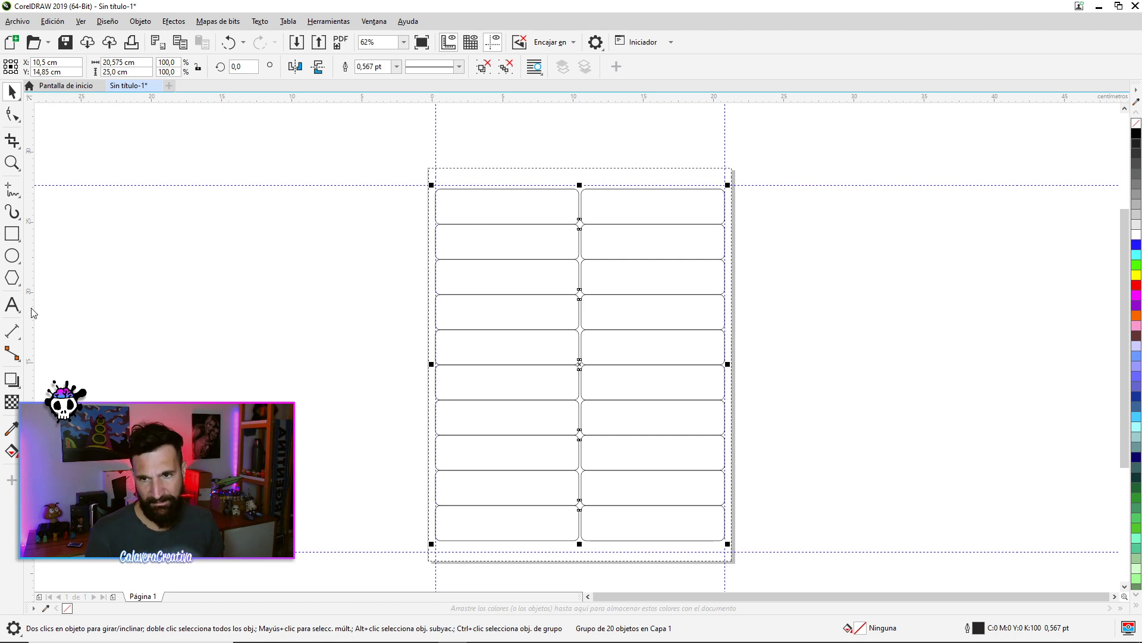
# Place vertical guides along the central gap at 10.415 and 10.606 cm and horizontal guides below the first two rows at 24.85 and 22.338 cm.
pyautogui.click(578, 217)
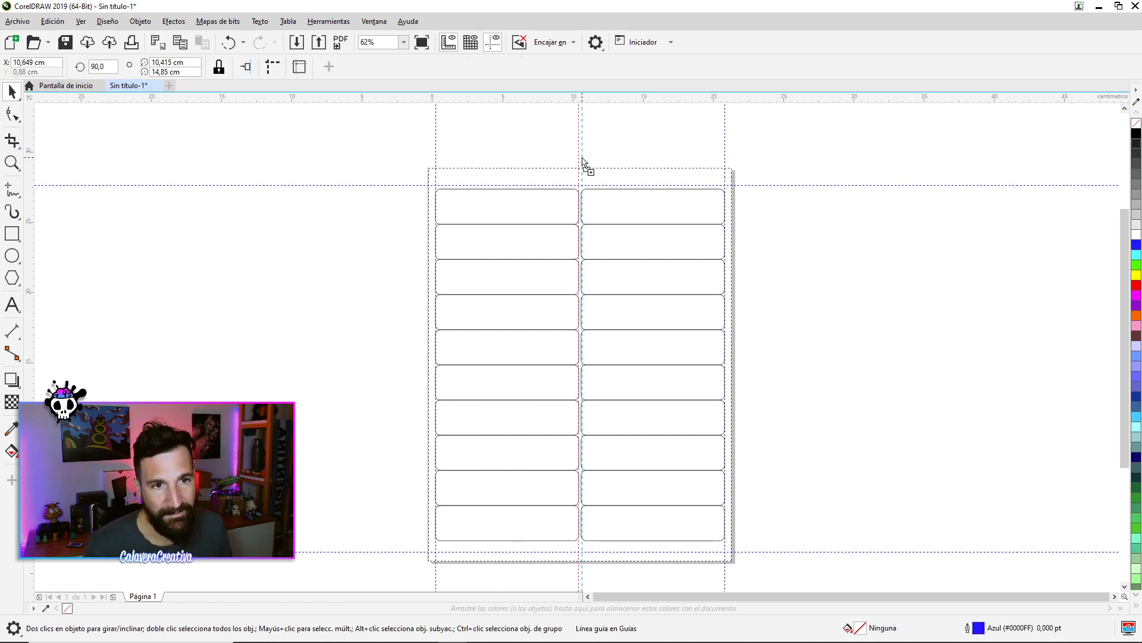
pyautogui.moveTo(583, 160); pyautogui.dragTo(582, 160)
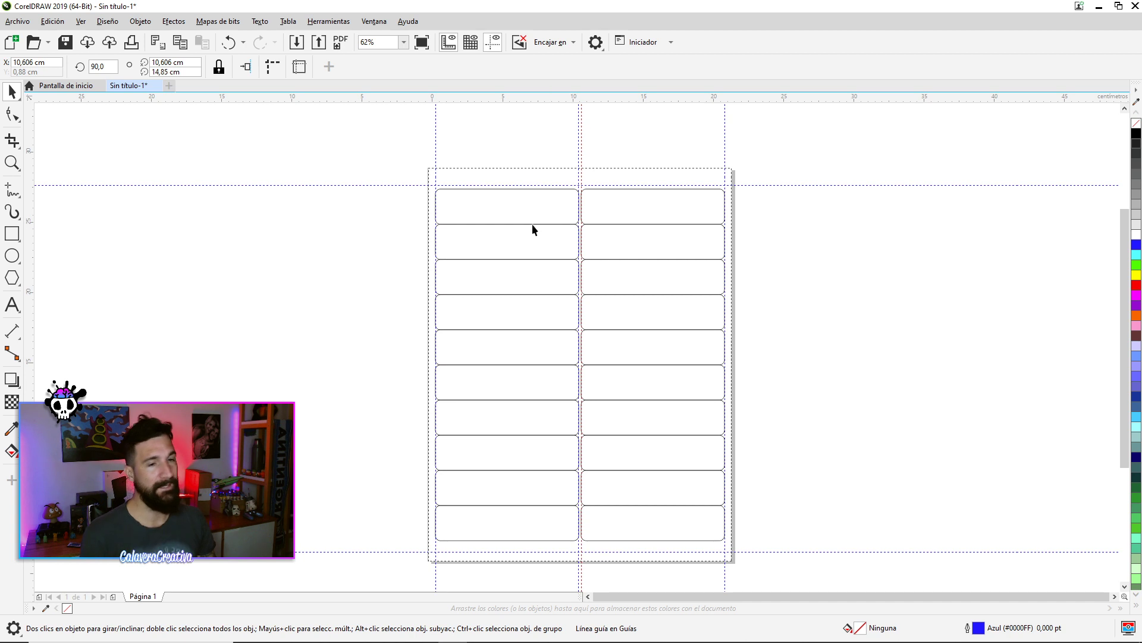
pyautogui.scroll(2, 561, 171)
pyautogui.moveTo(366, 198); pyautogui.dragTo(310, 348)
pyautogui.scroll(-4, 309, 349)
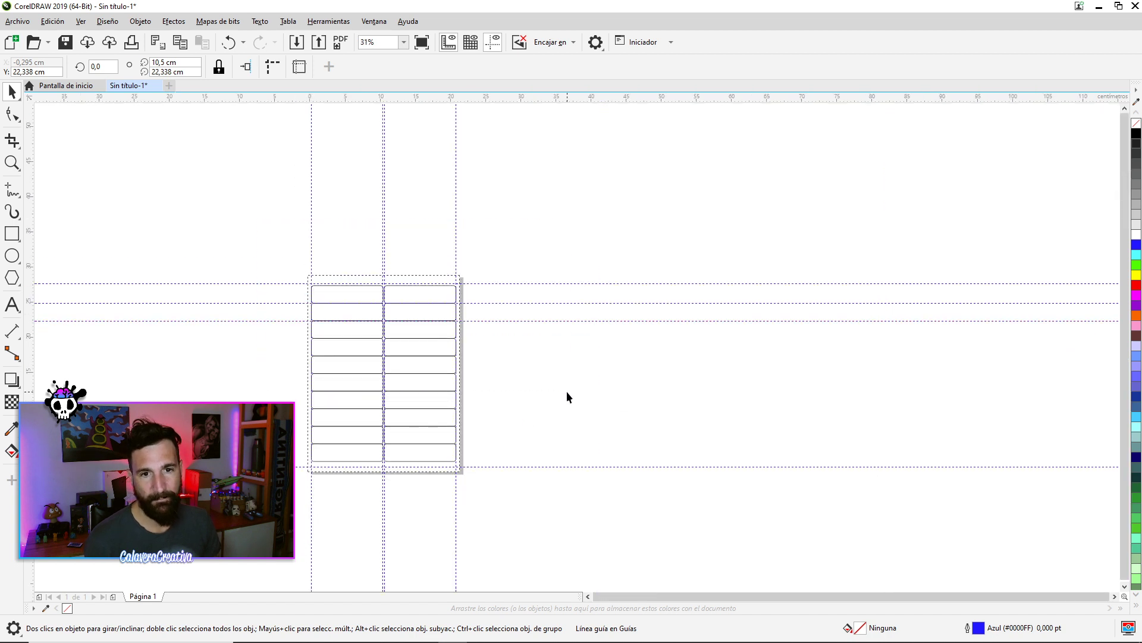
# Delete the label group to inspect the guide layout on its own, and restore the labels.
pyautogui.press('Delete')
pyautogui.scroll(4, 340, 279)
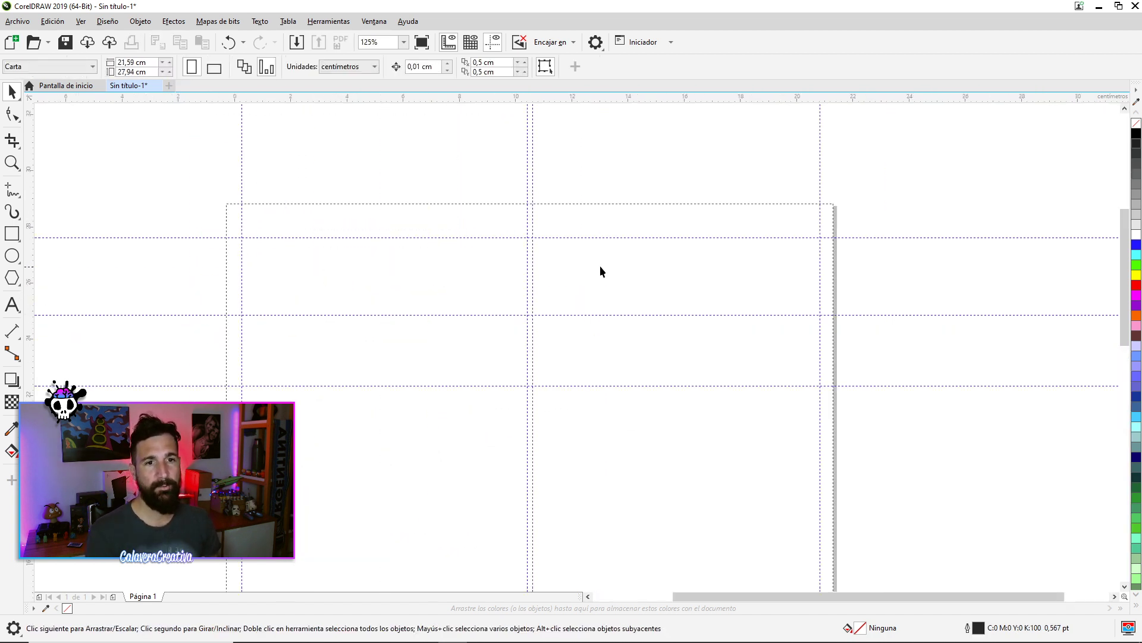
pyautogui.scroll(2, 582, 341)
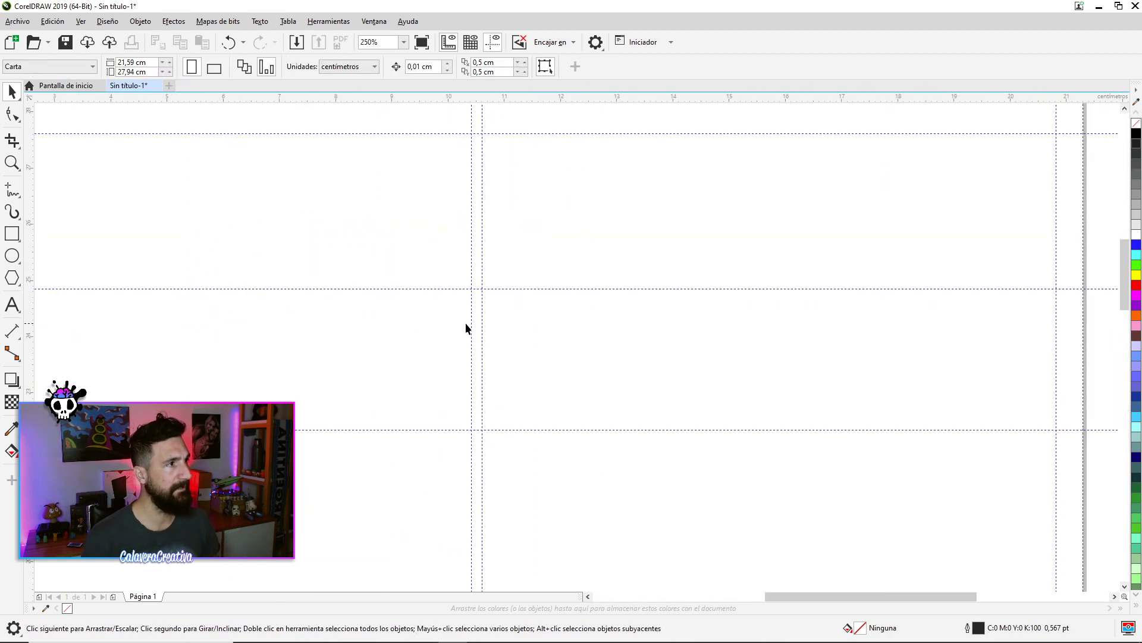
pyautogui.scroll(-4, 446, 341)
pyautogui.hotkey('ctrl', 'z')
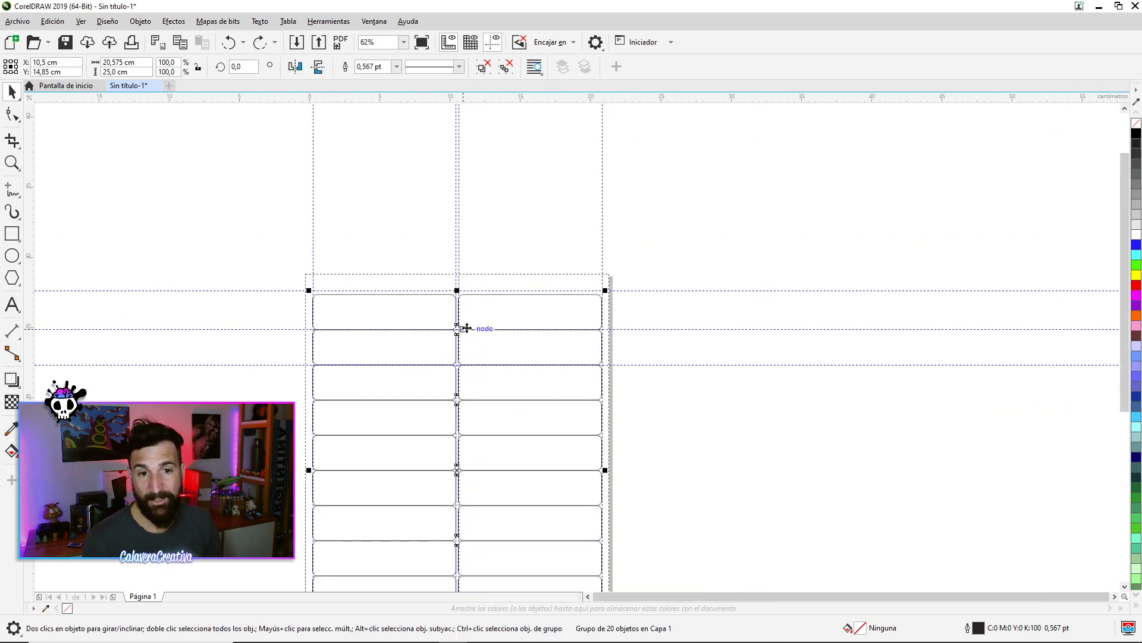
# Delete the horizontal guide above the labels and the two guides below the first and second label rows.
pyautogui.moveTo(461, 327); pyautogui.dragTo(588, 156)
pyautogui.click(405, 141)
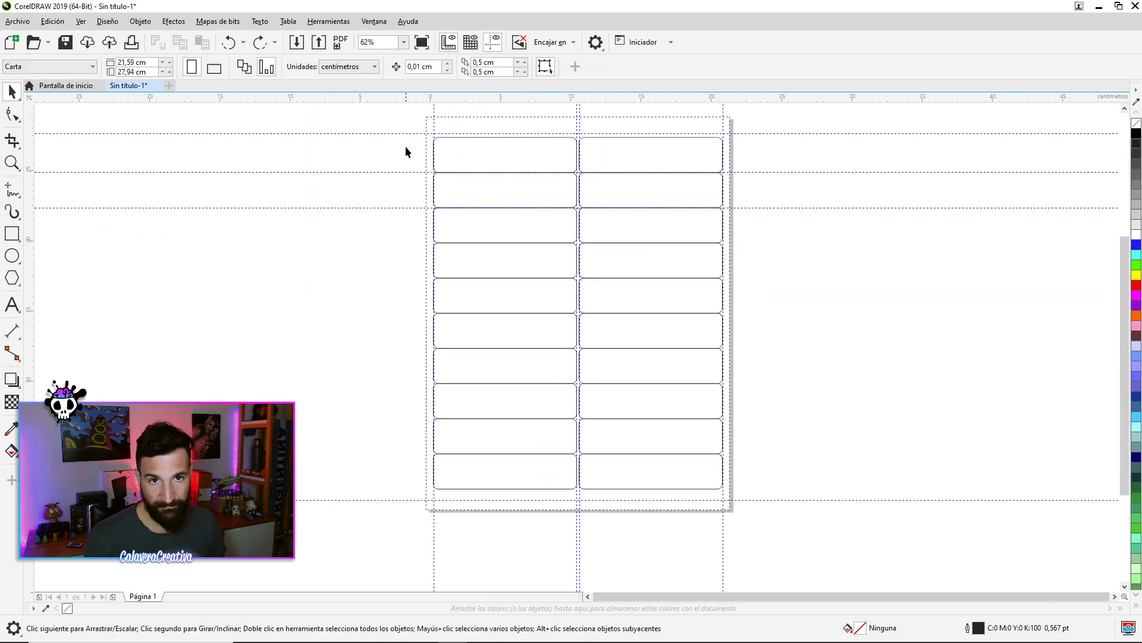
pyautogui.click(407, 134)
pyautogui.press('Delete')
pyautogui.doubleClick(404, 174)
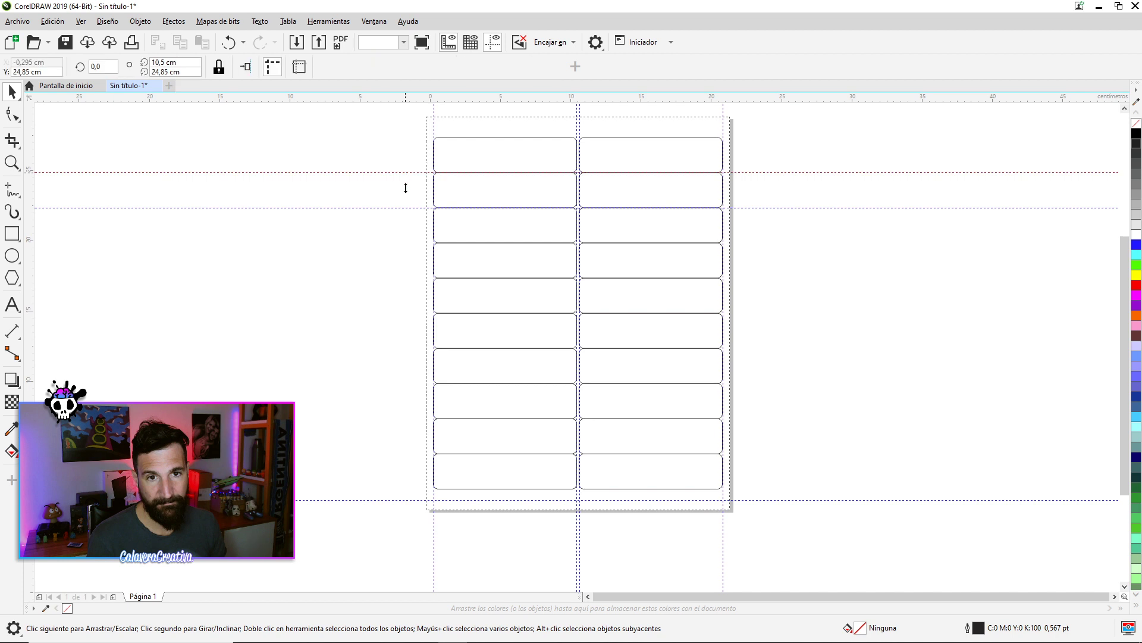
pyautogui.click(1123, 87)
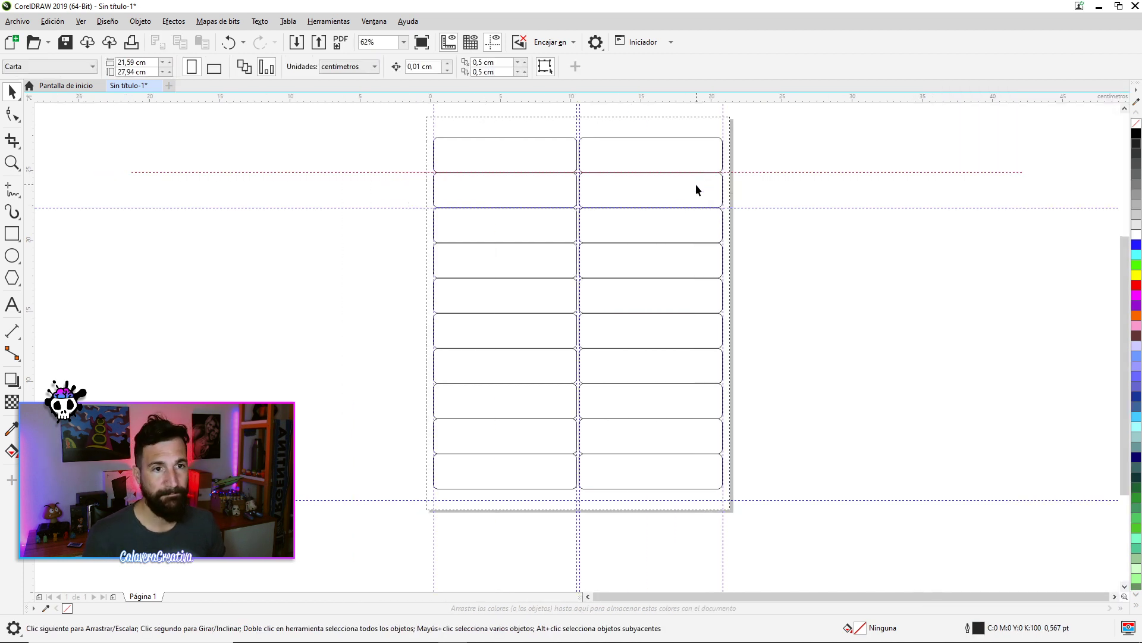
pyautogui.click(754, 207)
pyautogui.press('Delete')
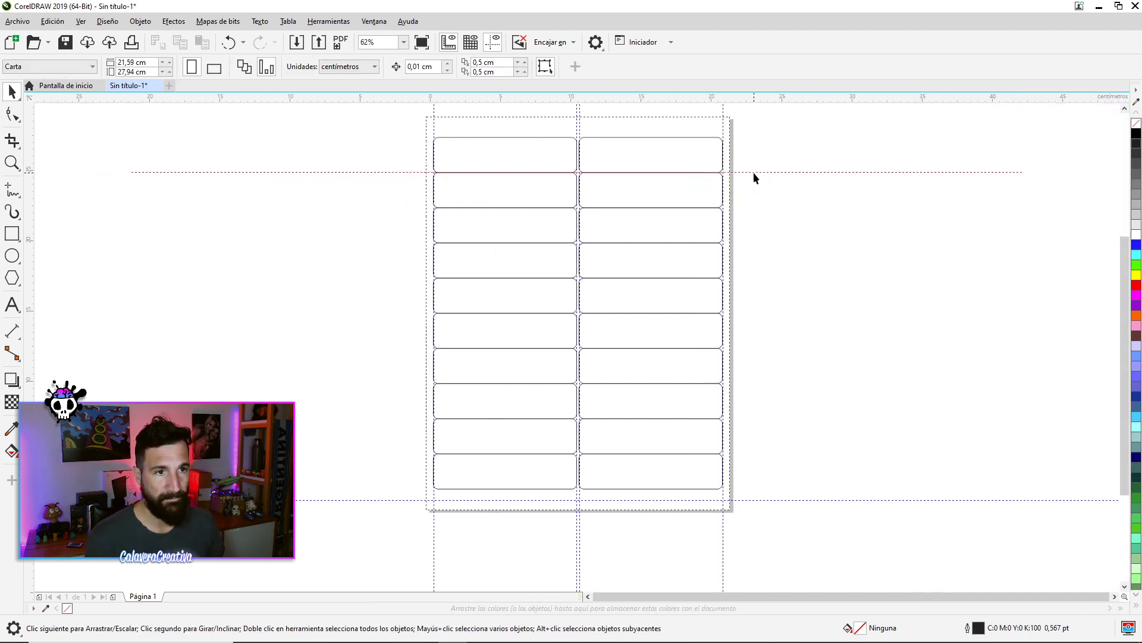
pyautogui.click(694, 191)
pyautogui.click(440, 156)
pyautogui.click(12, 256)
pyautogui.moveTo(166, 219); pyautogui.dragTo(230, 291)
pyautogui.press('F8')
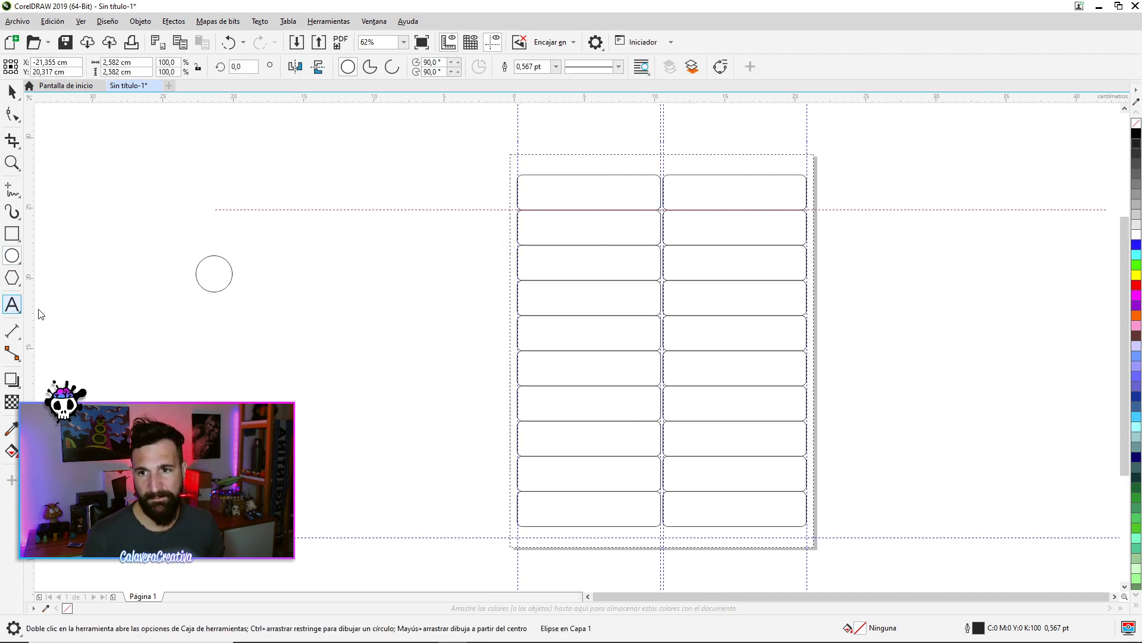
pyautogui.click(319, 289)
pyautogui.write('www.calavera.com')
pyautogui.click(12, 91)
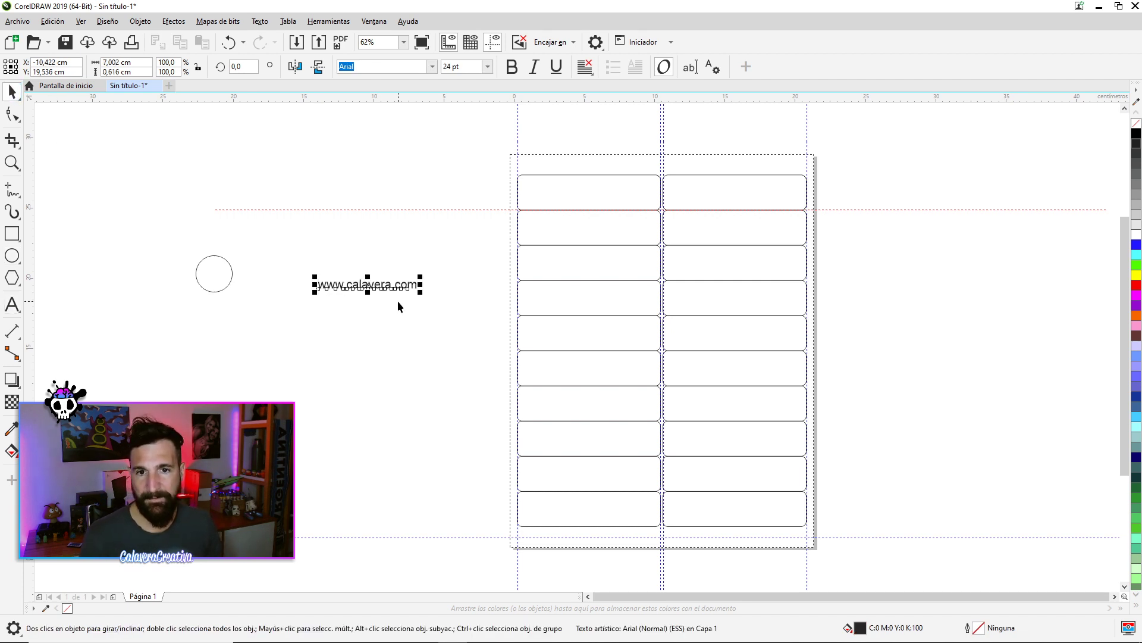
# Shrink the circle to about 1.17 cm, move the web address next to it, align their centres horizontally and group both.
pyautogui.moveTo(345, 284); pyautogui.dragTo(275, 270)
pyautogui.click(209, 277)
pyautogui.click(208, 272)
pyautogui.moveTo(235, 251); pyautogui.dragTo(230, 276)
pyautogui.keyDown('shift'); pyautogui.click(214, 273); pyautogui.keyUp('shift')
pyautogui.press('e')
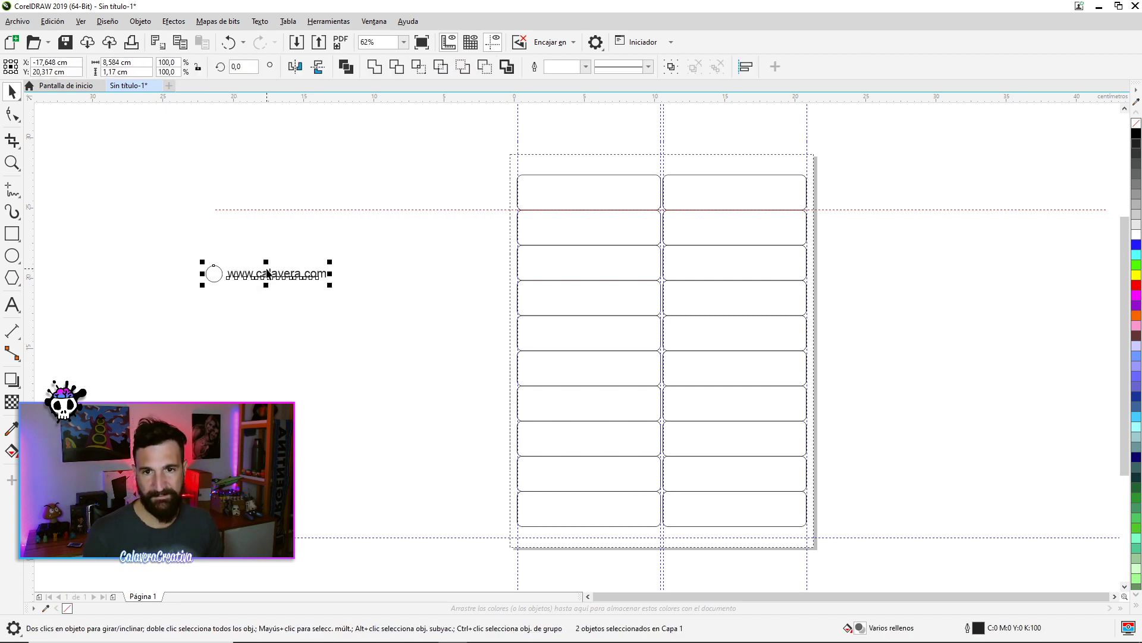
pyautogui.hotkey('ctrl', 'g')
# Place the grouped artwork outside the page beside the first label row and ungroup the labels into individual shapes.
pyautogui.moveTo(267, 273); pyautogui.dragTo(573, 188)
pyautogui.click(576, 209)
pyautogui.moveTo(463, 187); pyautogui.dragTo(434, 191)
pyautogui.click(727, 187)
pyautogui.click(628, 245)
pyautogui.click(729, 204)
pyautogui.click(595, 206)
# Duplicate the artwork just below itself and copy that pair further down, making four copies beside the page.
pyautogui.click(410, 181)
pyautogui.moveTo(411, 180); pyautogui.dragTo(408, 199)
pyautogui.click(301, 180)
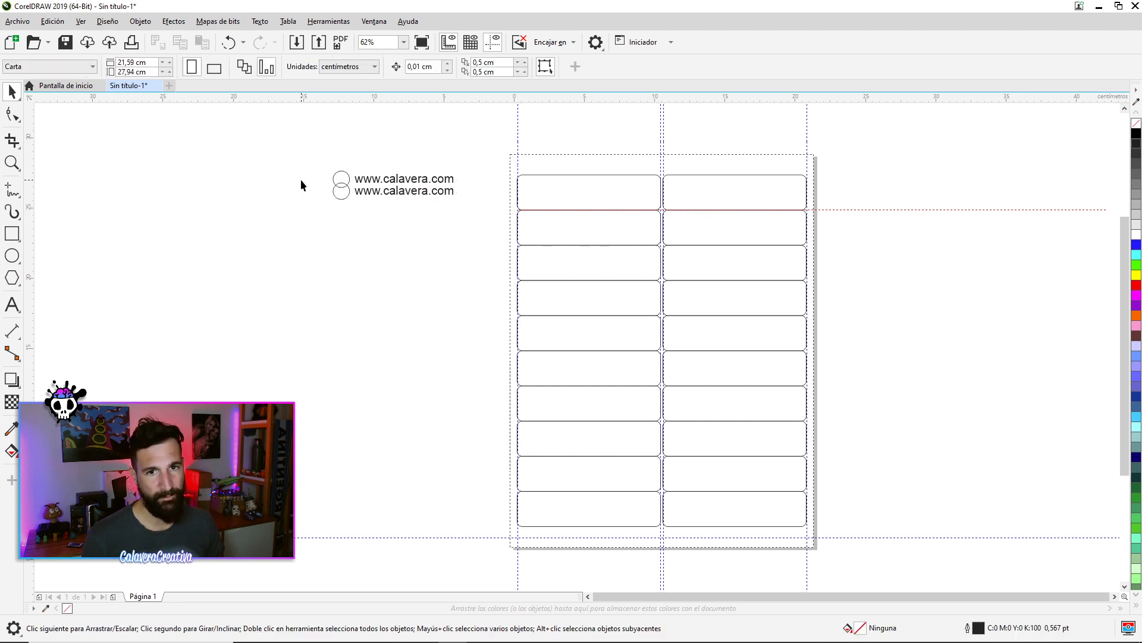
pyautogui.moveTo(498, 227); pyautogui.dragTo(500, 229)
pyautogui.moveTo(444, 188); pyautogui.dragTo(444, 300)
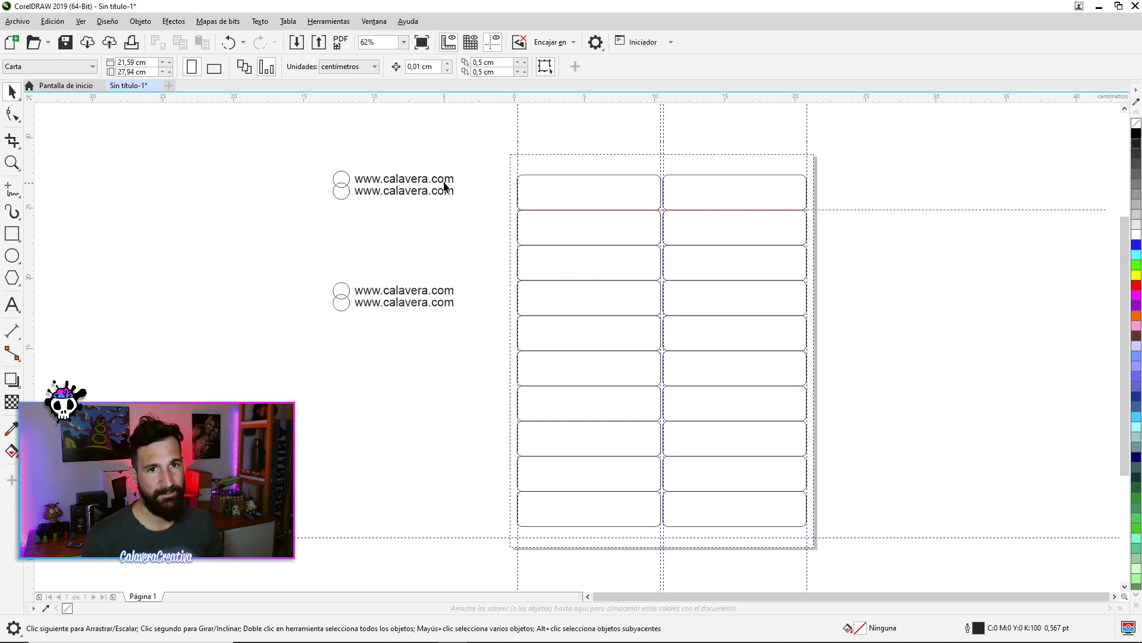
# Centre one artwork copy horizontally and vertically in each of the two labels of the first row.
pyautogui.keyDown('shift'); pyautogui.click(591, 191); pyautogui.keyUp('shift')
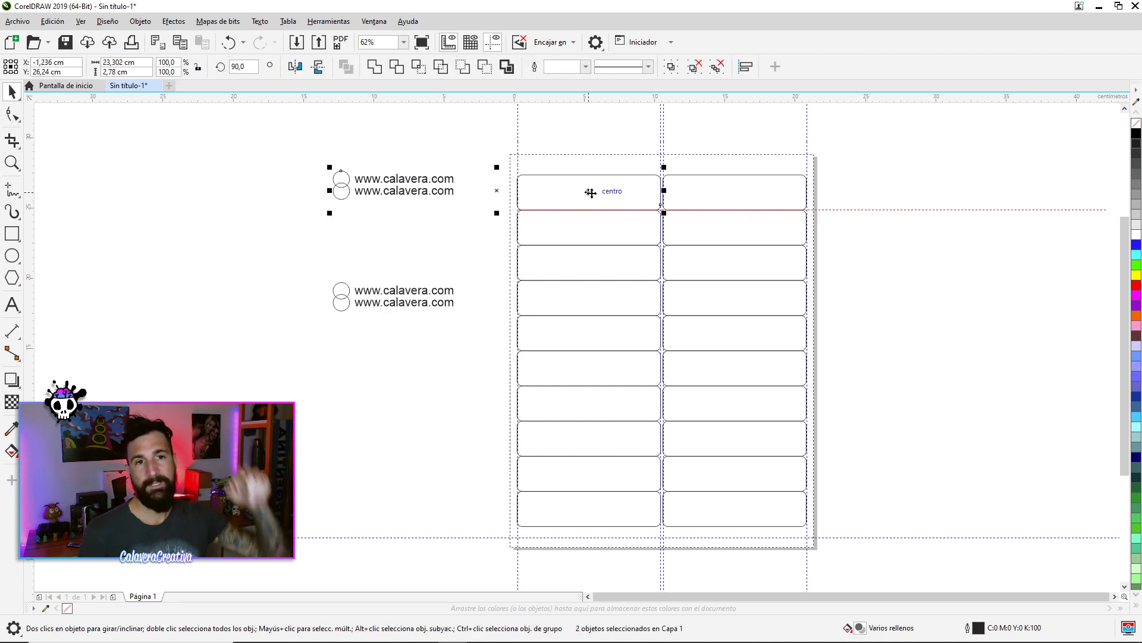
pyautogui.press('e')
pyautogui.press('c')
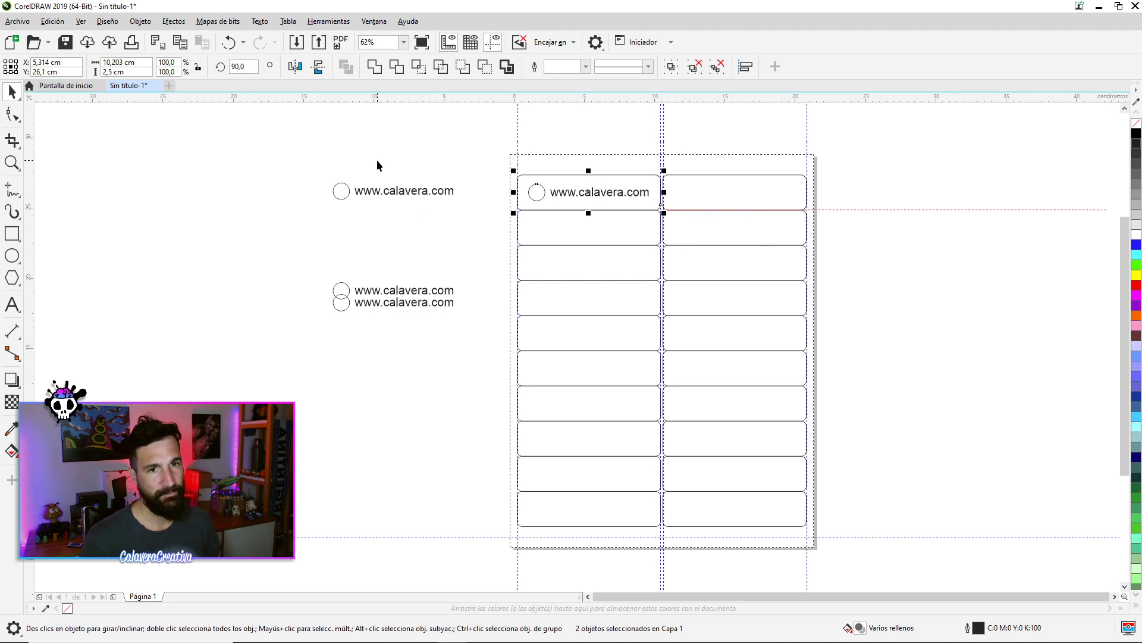
pyautogui.click(413, 191)
pyautogui.keyDown('shift'); pyautogui.click(662, 204); pyautogui.keyUp('shift')
pyautogui.press('e')
pyautogui.press('c')
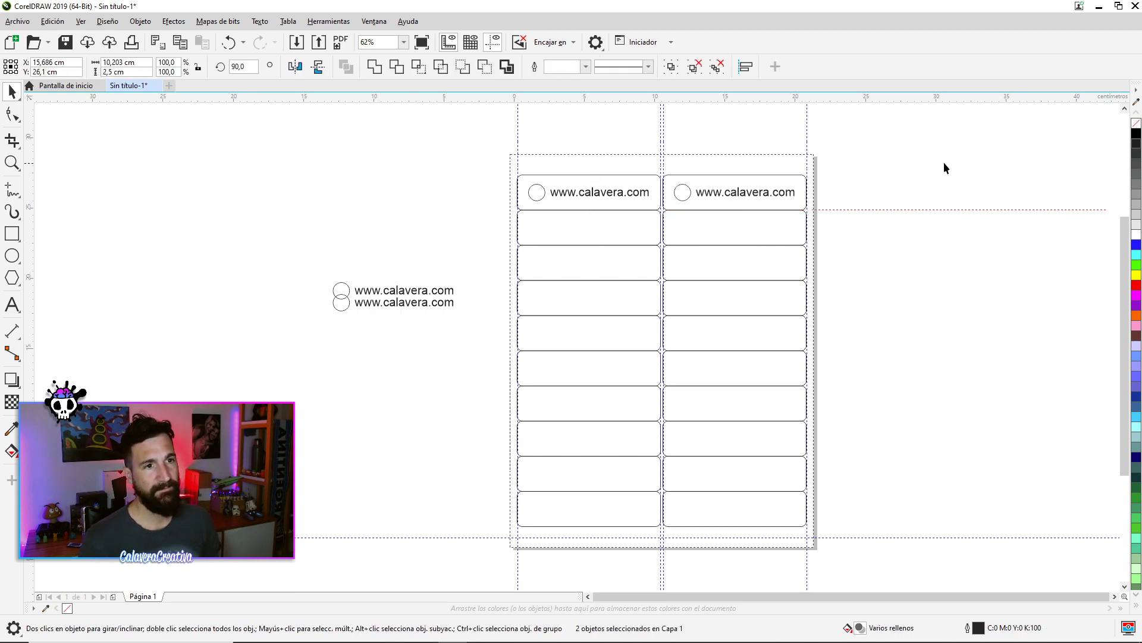
pyautogui.click(945, 163)
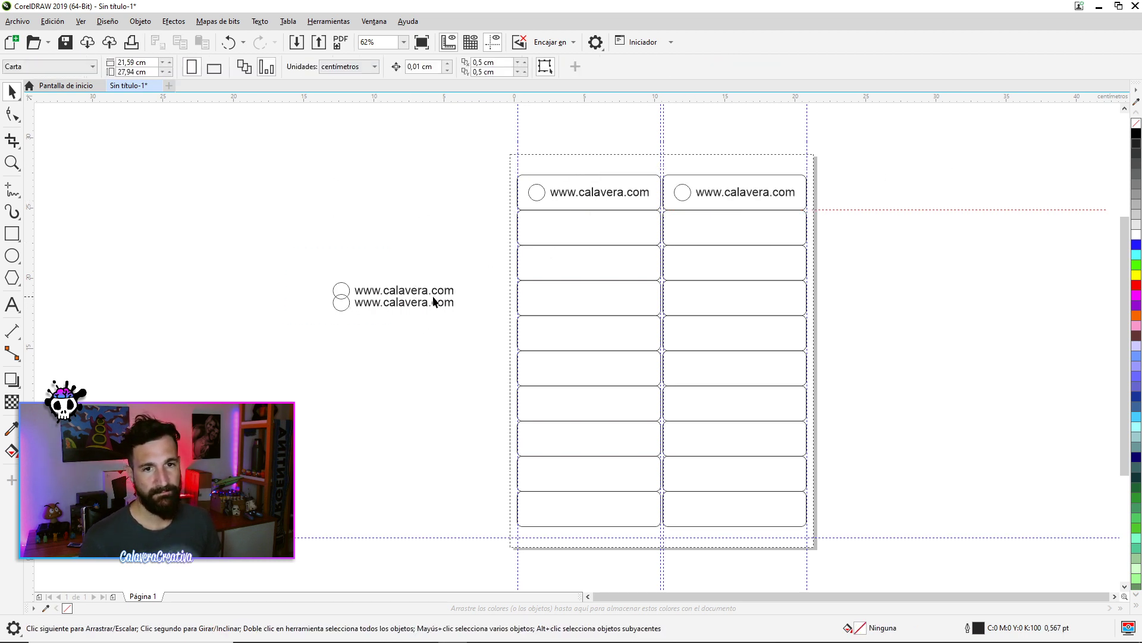
# Centre artwork copies in the second and third labels of the first column, duplicating the spare artwork as needed.
pyautogui.click(438, 293)
pyautogui.keyDown('shift'); pyautogui.click(568, 229); pyautogui.keyUp('shift')
pyautogui.press('e')
pyautogui.press('c')
pyautogui.moveTo(413, 303); pyautogui.dragTo(430, 225)
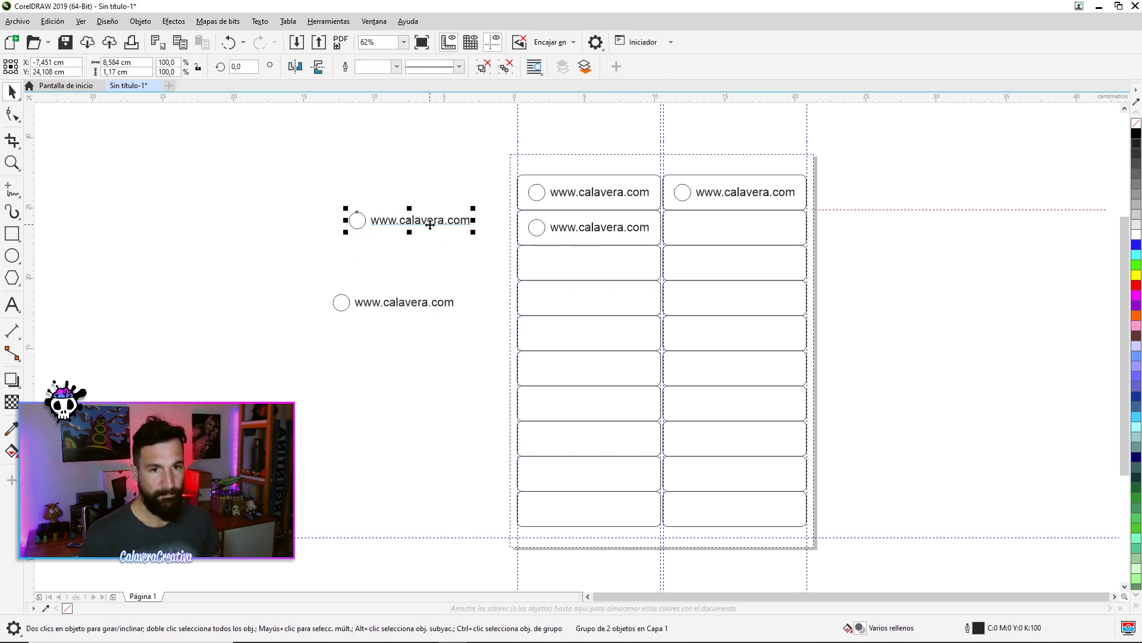
pyautogui.keyDown('shift'); pyautogui.click(574, 256); pyautogui.keyUp('shift')
pyautogui.press('e')
pyautogui.press('c')
pyautogui.click(374, 214)
# Centre artwork copies in the second label of the second column and the fourth label of the first column.
pyautogui.click(390, 302)
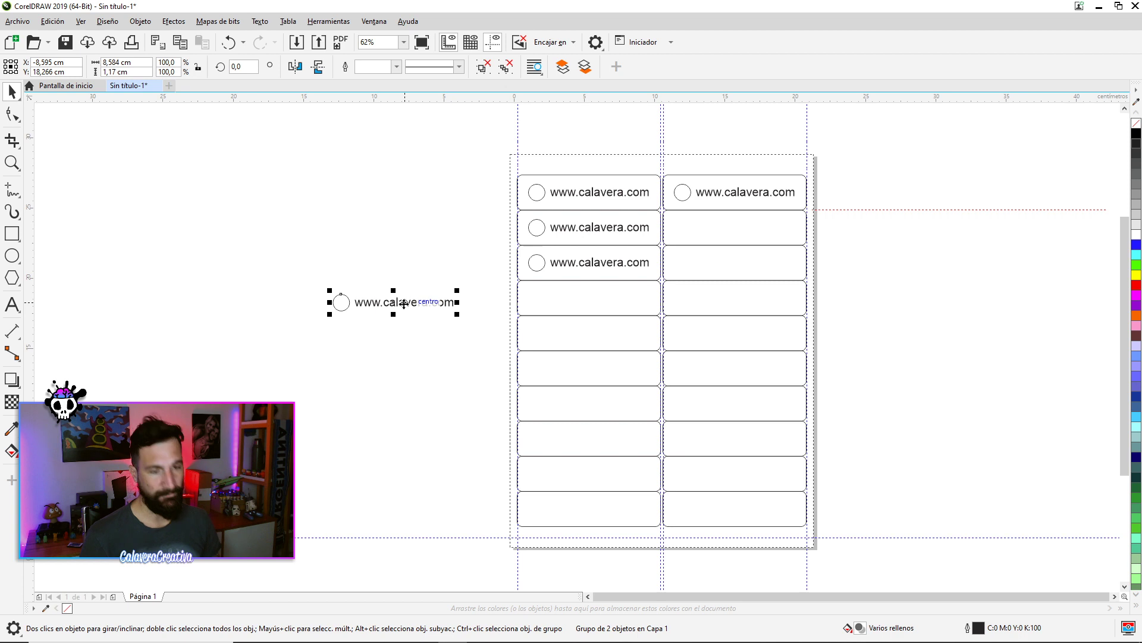
pyautogui.moveTo(404, 303); pyautogui.dragTo(699, 238)
pyautogui.keyDown('shift'); pyautogui.click(699, 238); pyautogui.keyUp('shift')
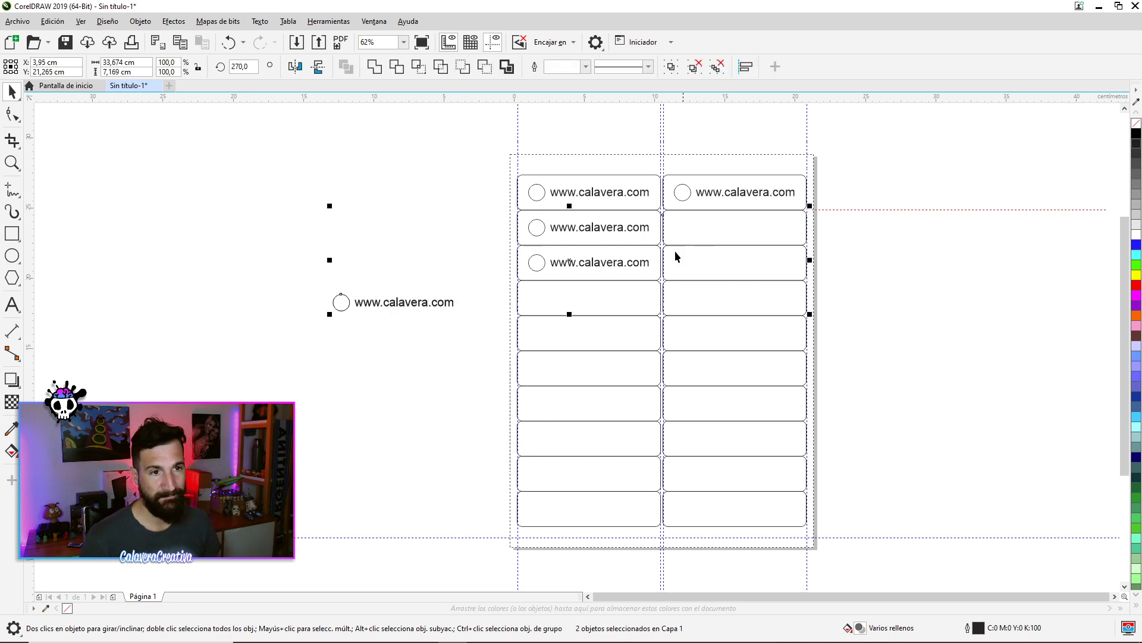
pyautogui.press('e')
pyautogui.press('c')
pyautogui.click(409, 305)
pyautogui.keyDown('shift'); pyautogui.click(565, 293); pyautogui.keyUp('shift')
pyautogui.press('e')
pyautogui.press('c')
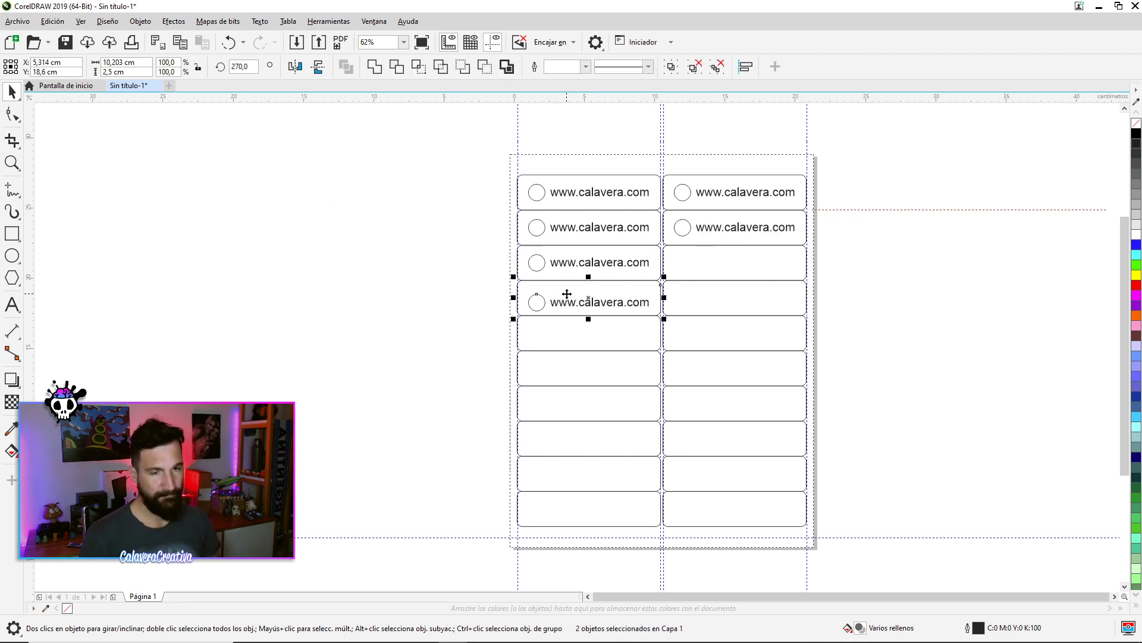
# Copy the four artworks of the first column onto the labels below and centre the uppermost copy in the fifth label.
pyautogui.click(517, 300)
pyautogui.moveTo(656, 210); pyautogui.dragTo(655, 179)
pyautogui.moveTo(598, 229); pyautogui.dragTo(599, 362)
pyautogui.click(578, 326)
pyautogui.keyDown('shift'); pyautogui.click(589, 348); pyautogui.keyUp('shift')
pyautogui.press('e')
pyautogui.press('c')
# Centre the three remaining artwork copies in the sixth, seventh and eighth labels of the first column.
pyautogui.click(603, 364)
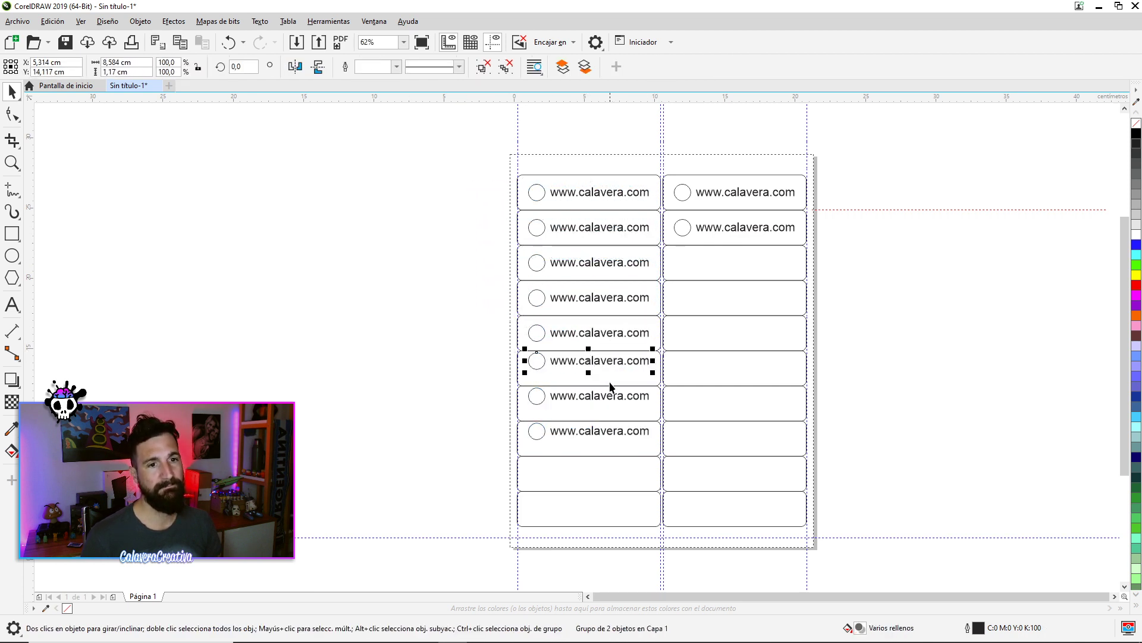
pyautogui.keyDown('shift'); pyautogui.click(610, 385); pyautogui.keyUp('shift')
pyautogui.press('e')
pyautogui.press('c')
pyautogui.click(613, 398)
pyautogui.keyDown('shift'); pyautogui.click(627, 412); pyautogui.keyUp('shift')
pyautogui.press('e')
pyautogui.press('c')
pyautogui.click(635, 432)
pyautogui.keyDown('shift'); pyautogui.click(618, 450); pyautogui.keyUp('shift')
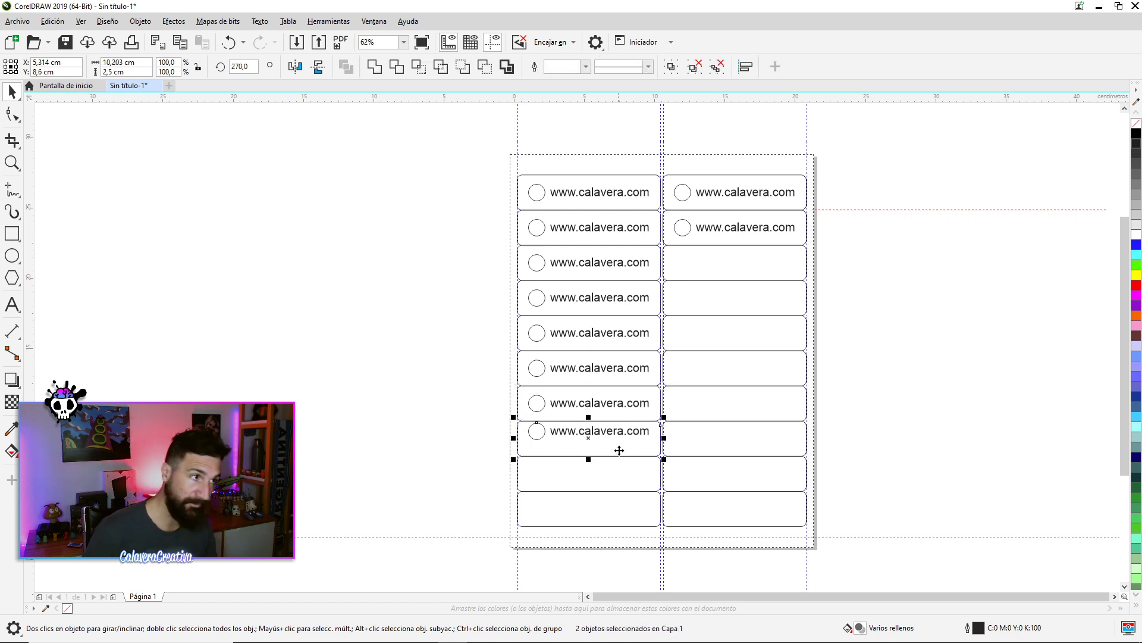
pyautogui.press('e')
pyautogui.press('c')
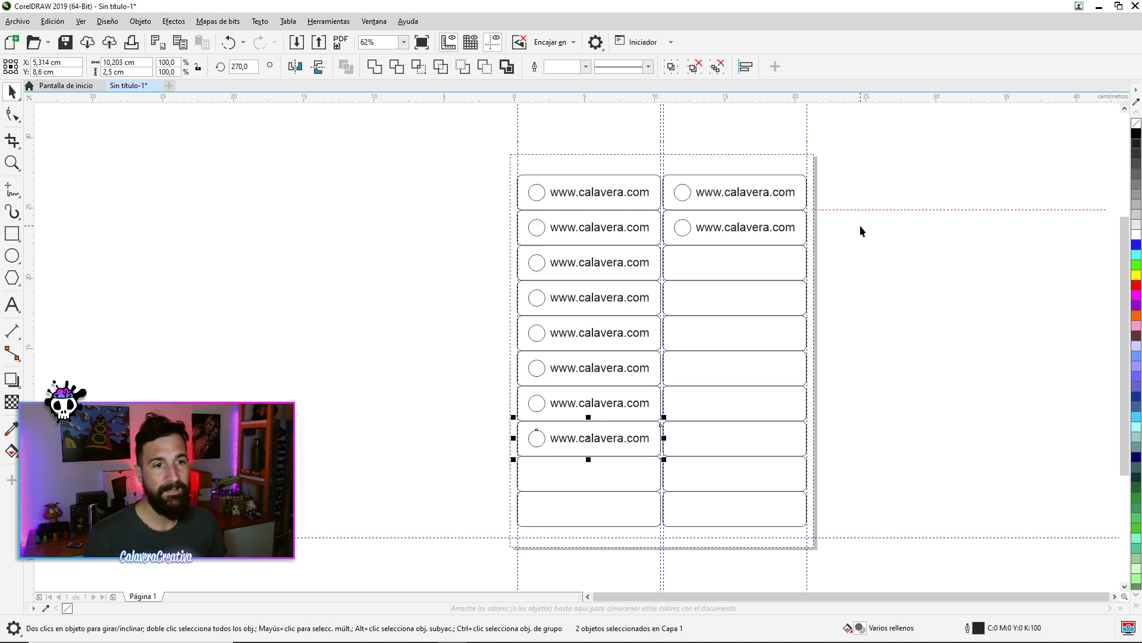
# Delete all label outlines to preview the sheet with only the artwork, and restore the outlines.
pyautogui.click(632, 160)
pyautogui.moveTo(666, 189); pyautogui.dragTo(697, 492)
pyautogui.press('Delete')
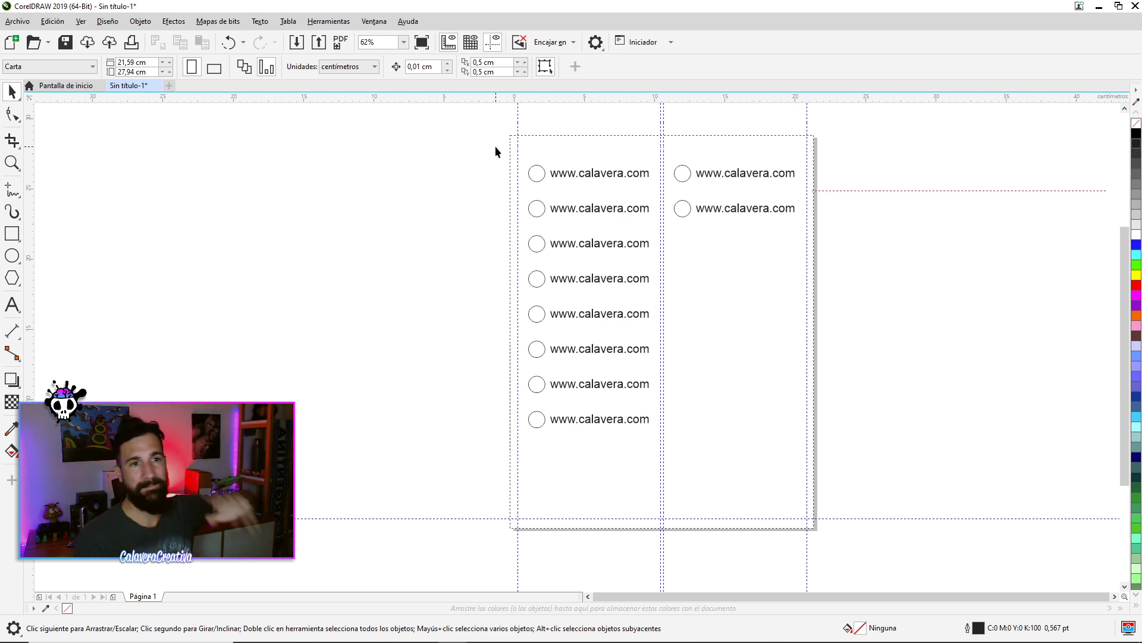
pyautogui.hotkey('ctrl', 'z')
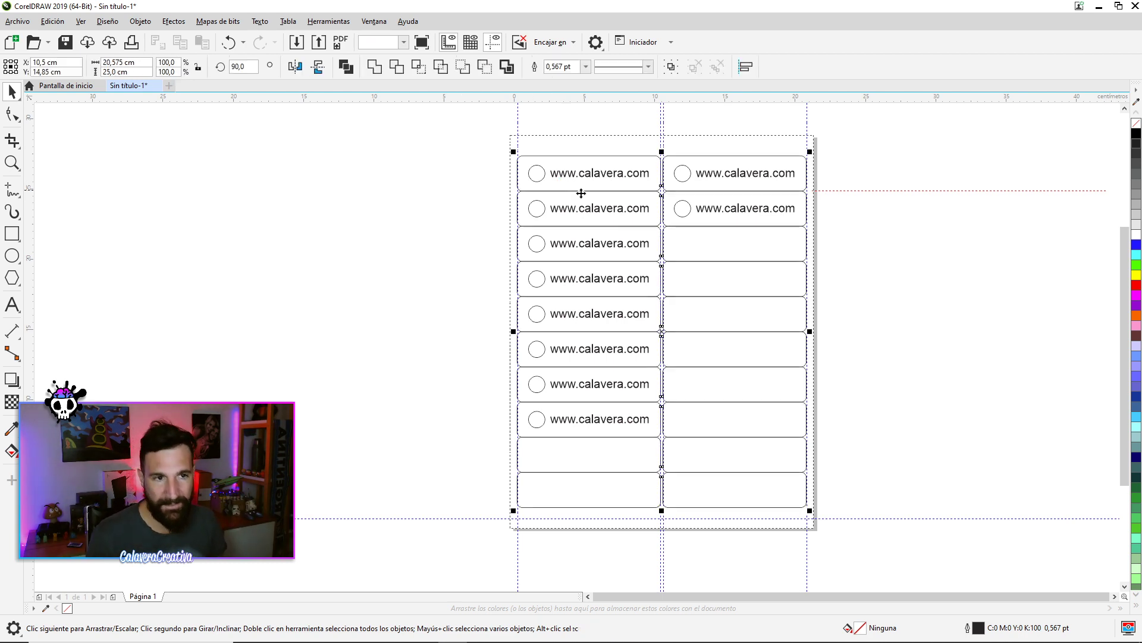
pyautogui.click(391, 331)
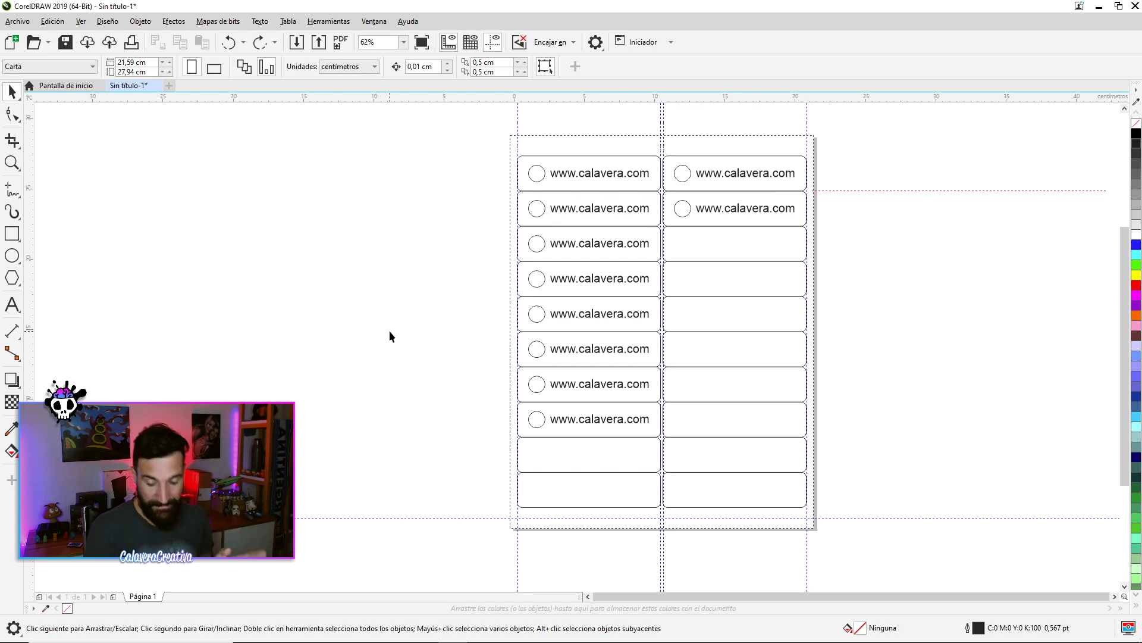
# Switch to the browser, open the Letter-size templates (Plantillas Carta) from the Avery site and look over the template categories.
pyautogui.hotkey('alt', 'Tab')
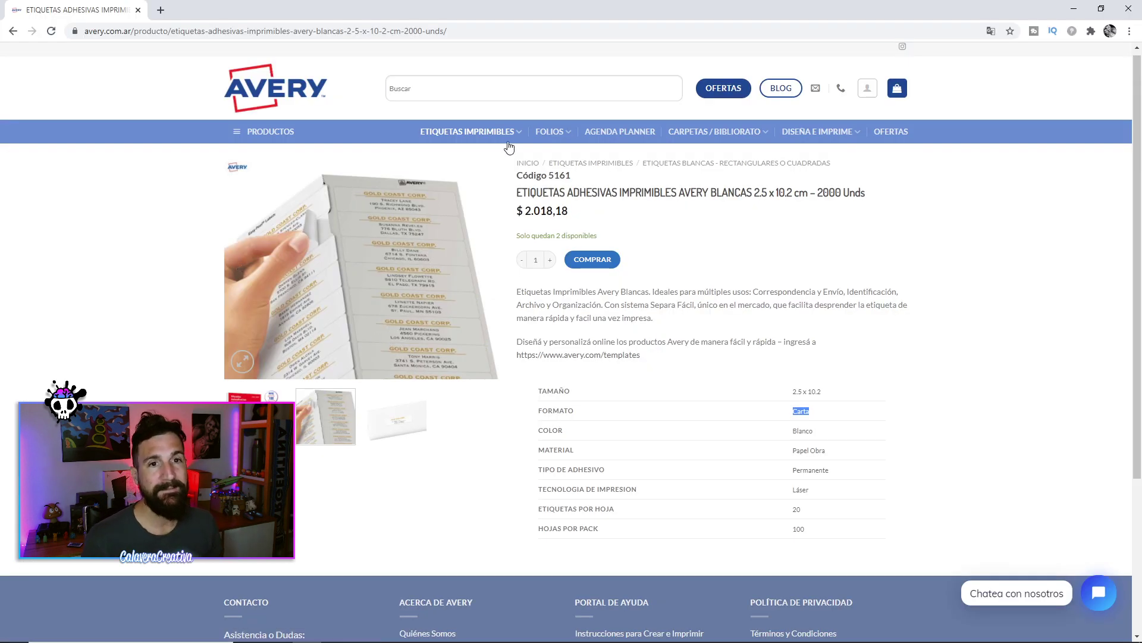
pyautogui.moveTo(508, 146)
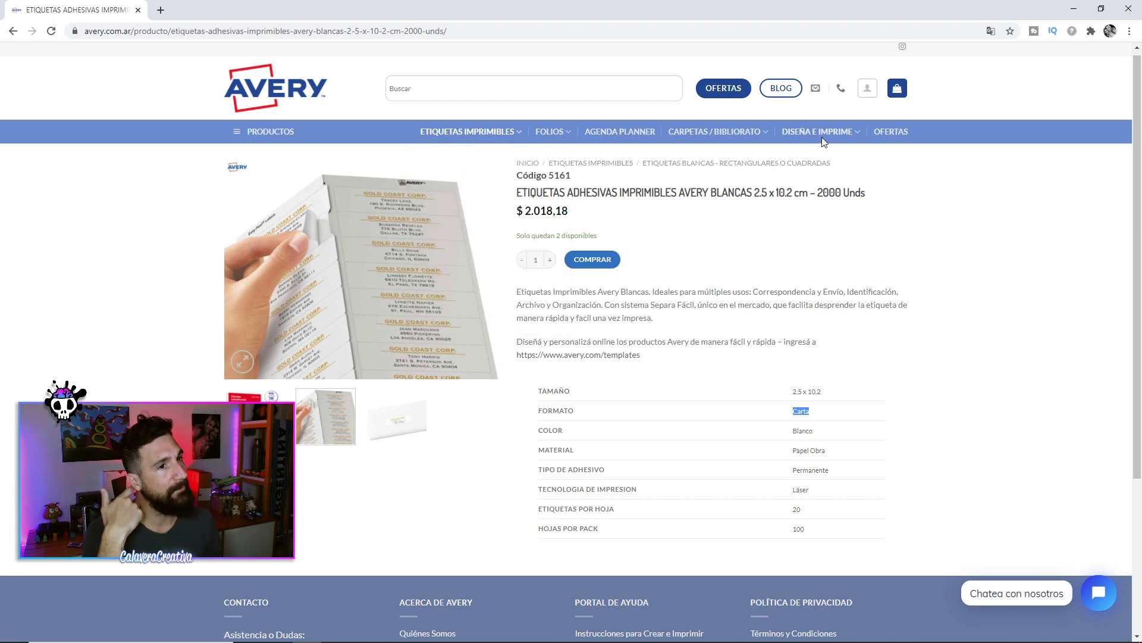
pyautogui.moveTo(824, 134)
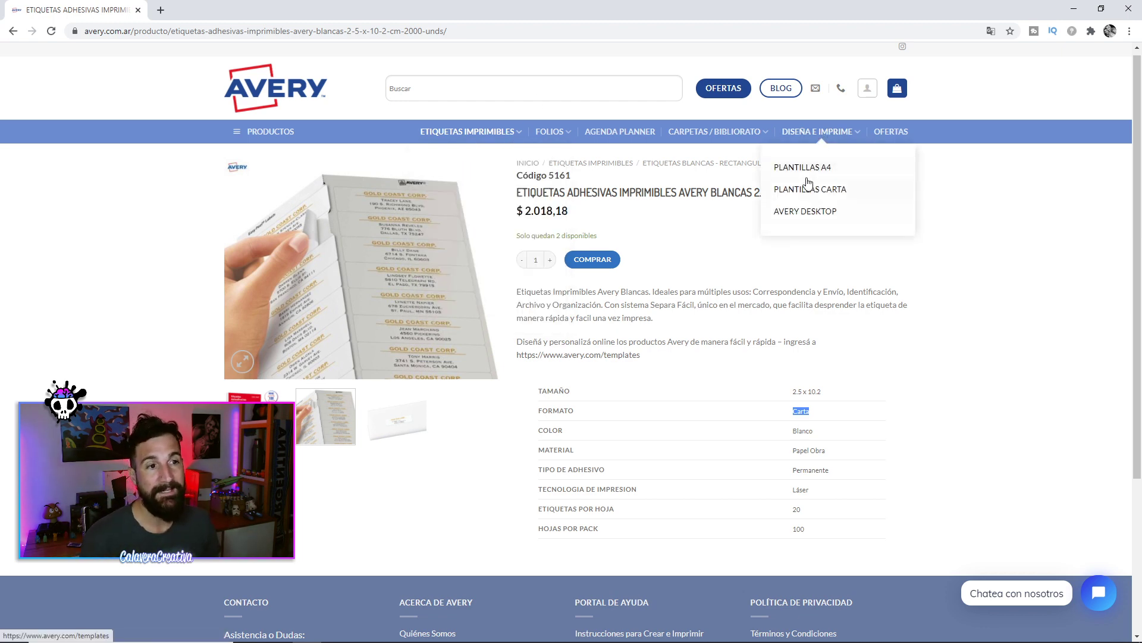
pyautogui.click(838, 188)
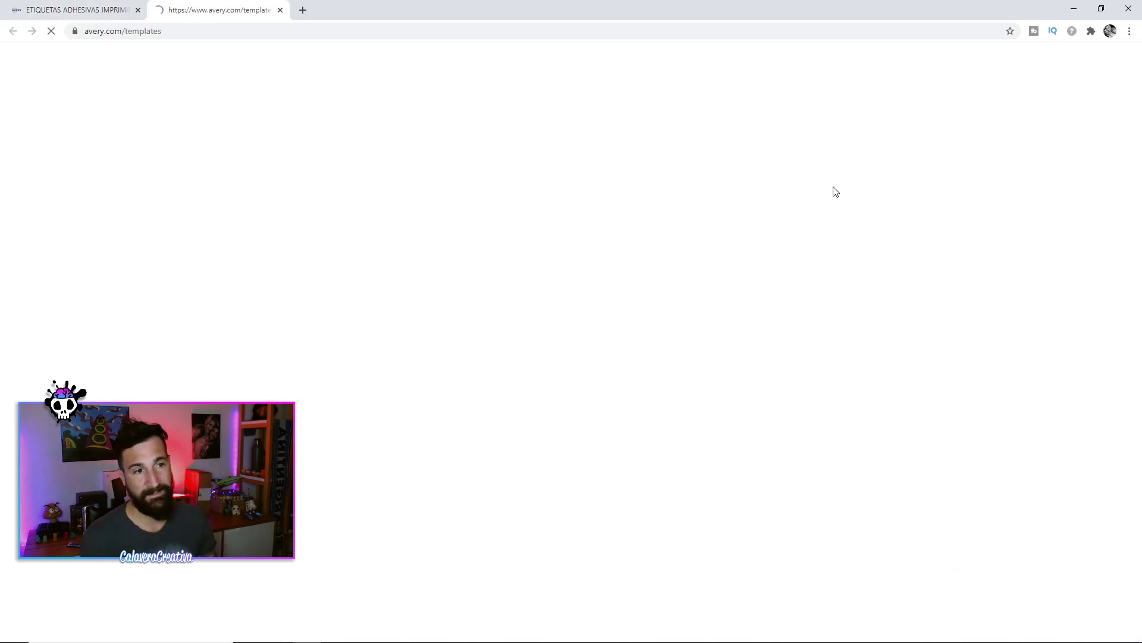
pyautogui.scroll(-3, 666, 356)
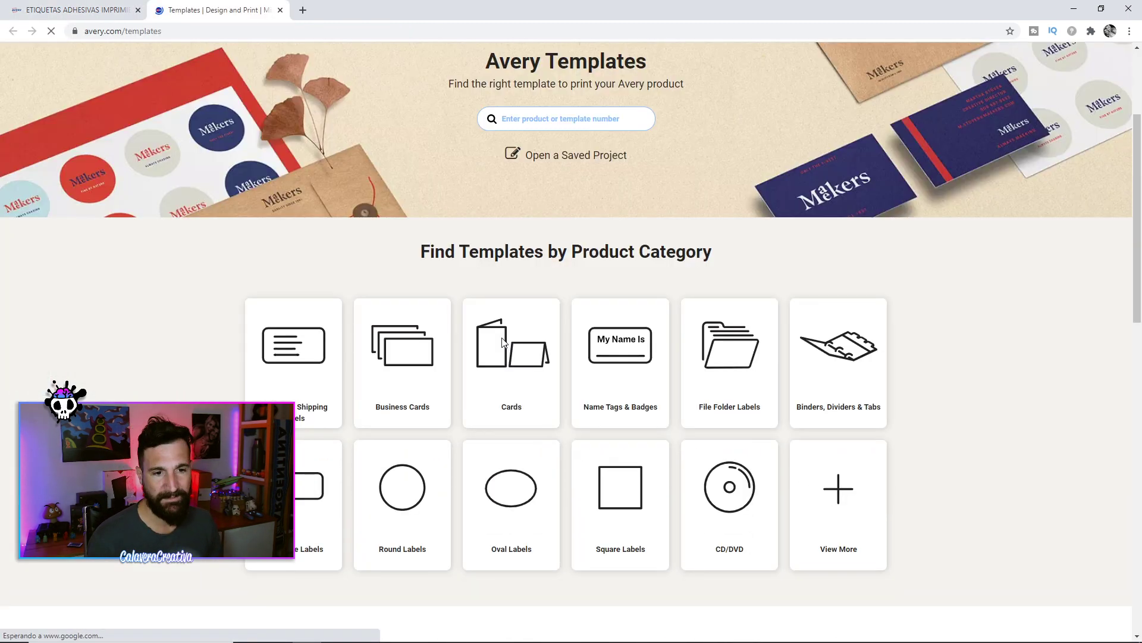
# Open the Address & Shipping Labels template category and the page of Avery template 5160.
pyautogui.scroll(-2, 246, 381)
pyautogui.click(287, 238)
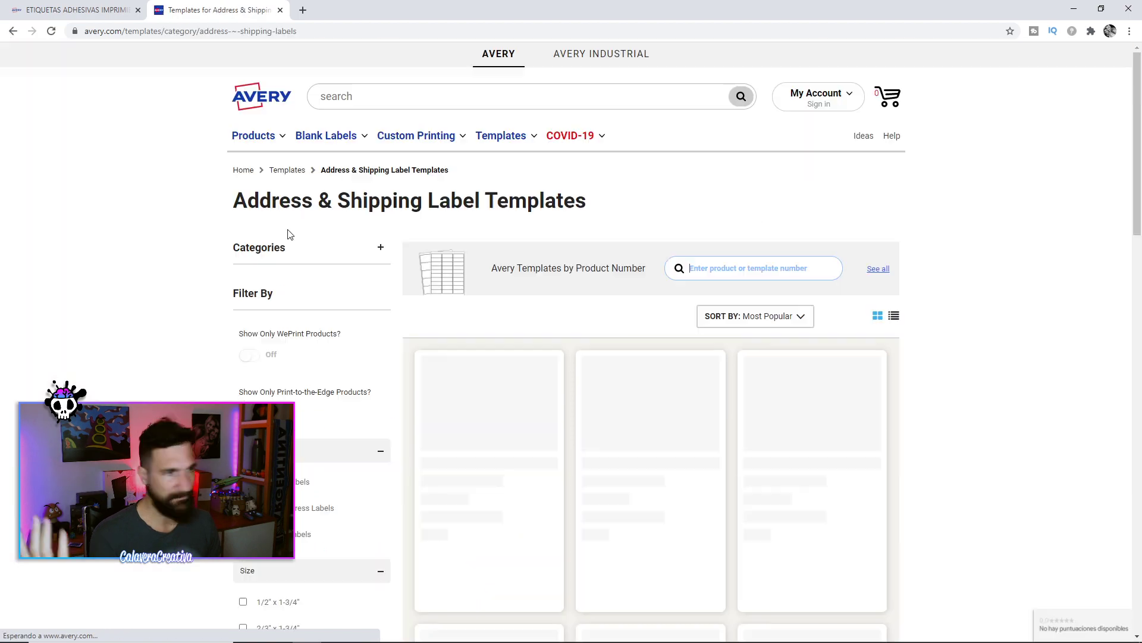
pyautogui.scroll(-3, 571, 273)
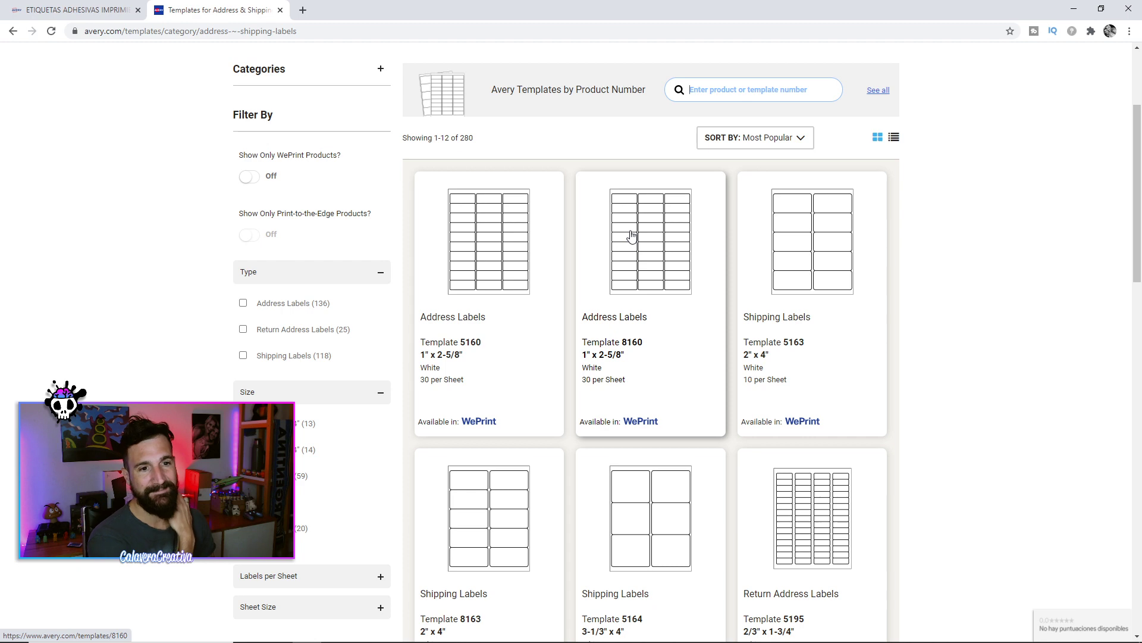
pyautogui.click(502, 260)
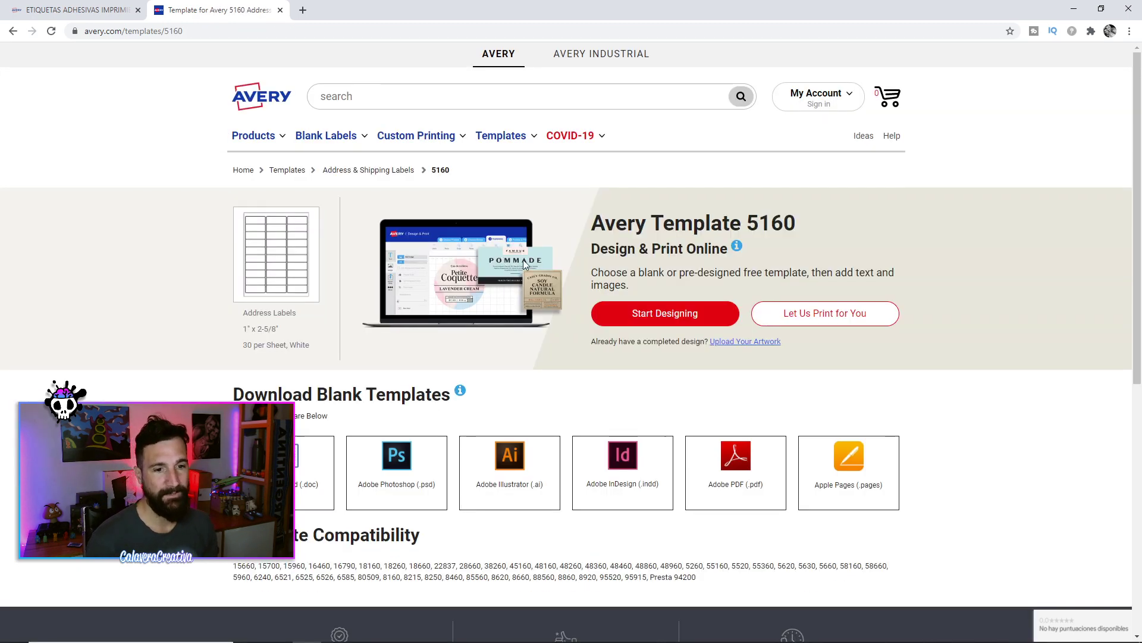
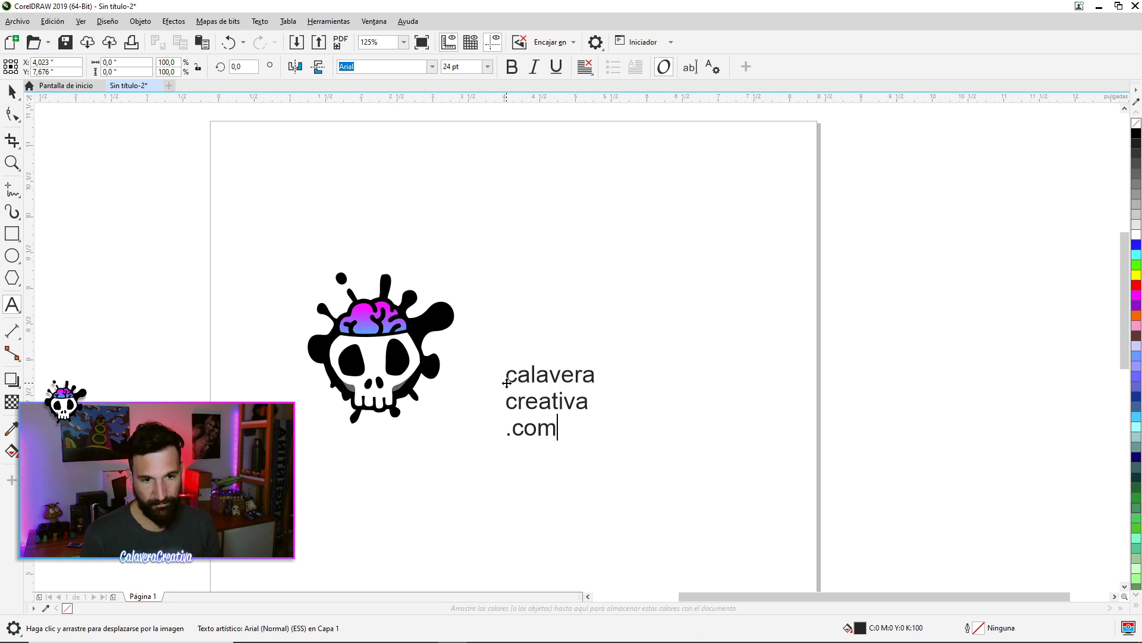
# Finish the three-line text "calavera creativa .com" in CorelDRAW and set its font to Orange Juice.
pyautogui.press('BackSpace')
pyautogui.press('BackSpace')
pyautogui.press('BackSpace')
pyautogui.click(12, 94)
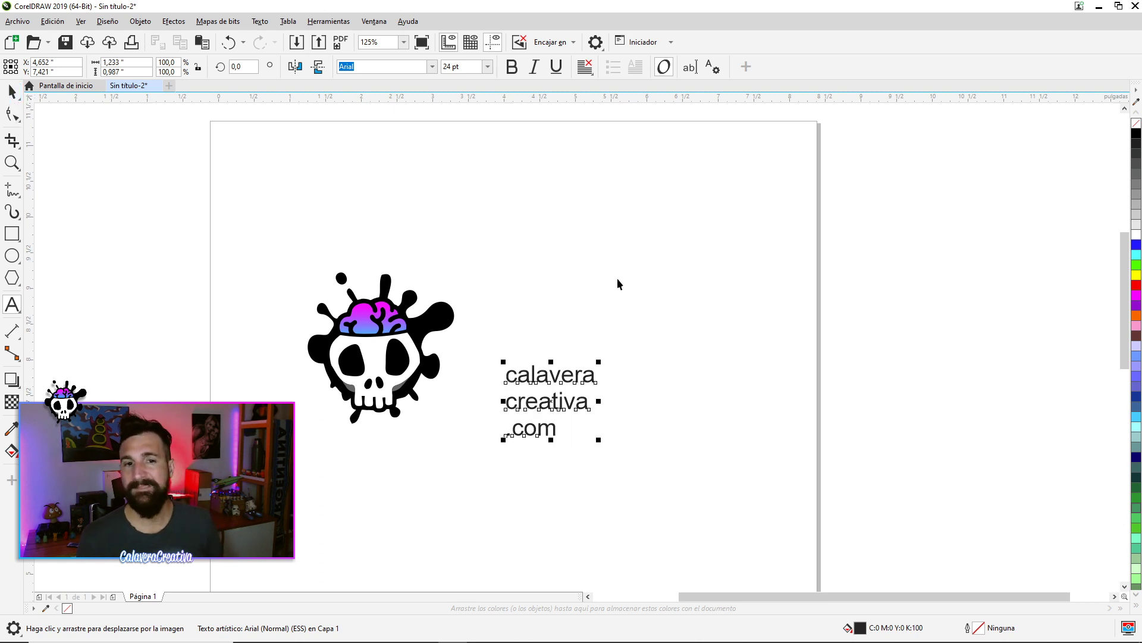
pyautogui.click(433, 67)
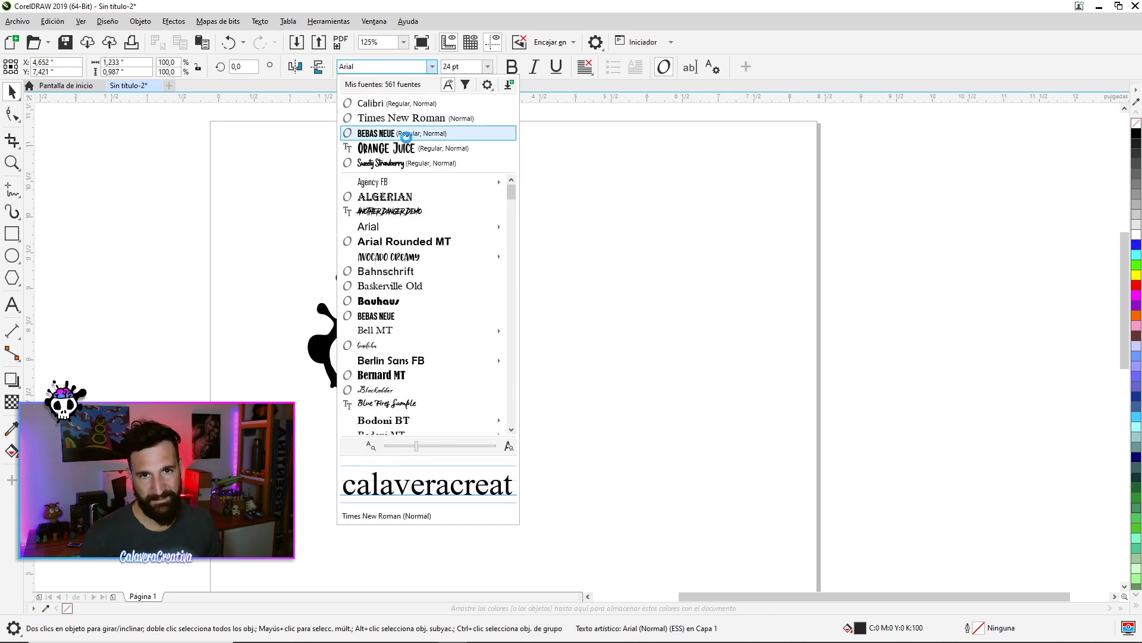
pyautogui.click(411, 147)
pyautogui.click(497, 370)
pyautogui.click(512, 380)
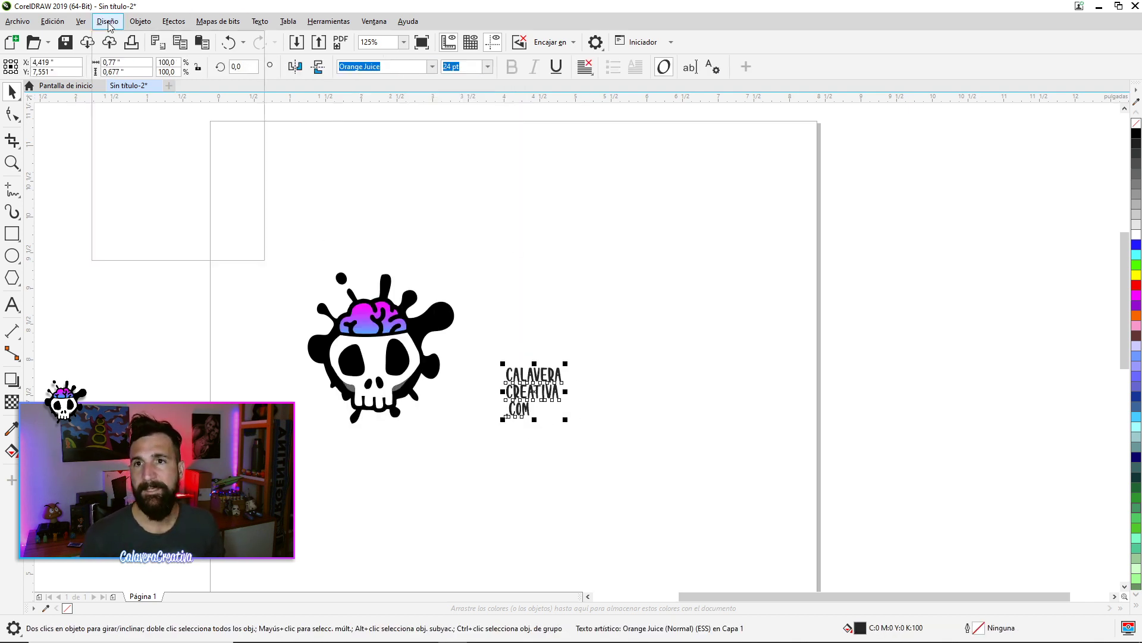
# Break the text apart into separate lines and enlarge CALAVERA to about 3.64 × 0.99 in beside the skull.
pyautogui.click(140, 21)
pyautogui.click(219, 389)
pyautogui.moveTo(533, 376); pyautogui.dragTo(733, 281)
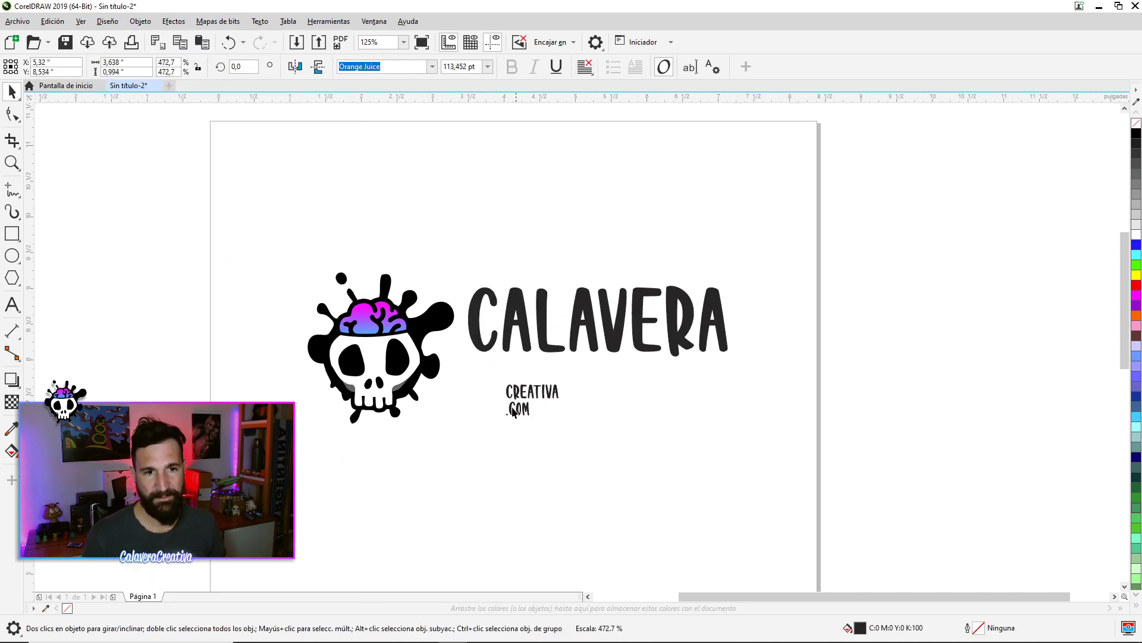
# Enlarge CREATIVA beneath CALAVERA with .com at its end, and move the lettering closer to the skull.
pyautogui.click(533, 394)
pyautogui.moveTo(569, 380); pyautogui.dragTo(753, 330)
pyautogui.moveTo(686, 369); pyautogui.dragTo(729, 373)
pyautogui.moveTo(887, 244); pyautogui.dragTo(430, 470)
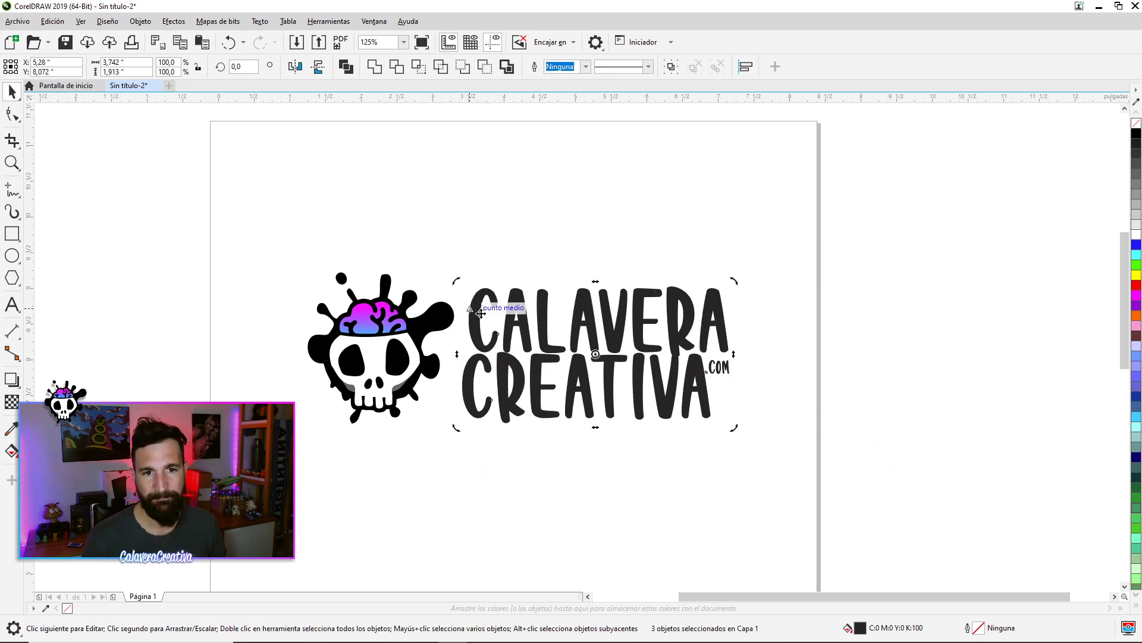
pyautogui.moveTo(549, 307); pyautogui.dragTo(519, 313)
pyautogui.scroll(3, 516, 319)
# Compare the lettering's colour with the skull's black and fill all three lettering pieces with black.
pyautogui.click(404, 321)
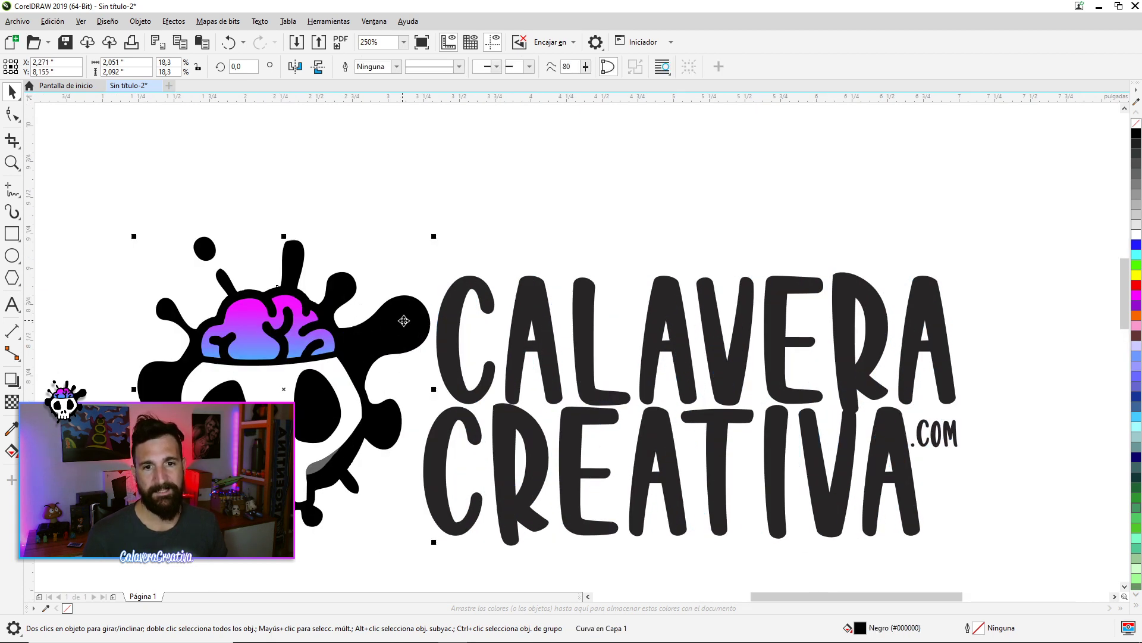
pyautogui.click(577, 300)
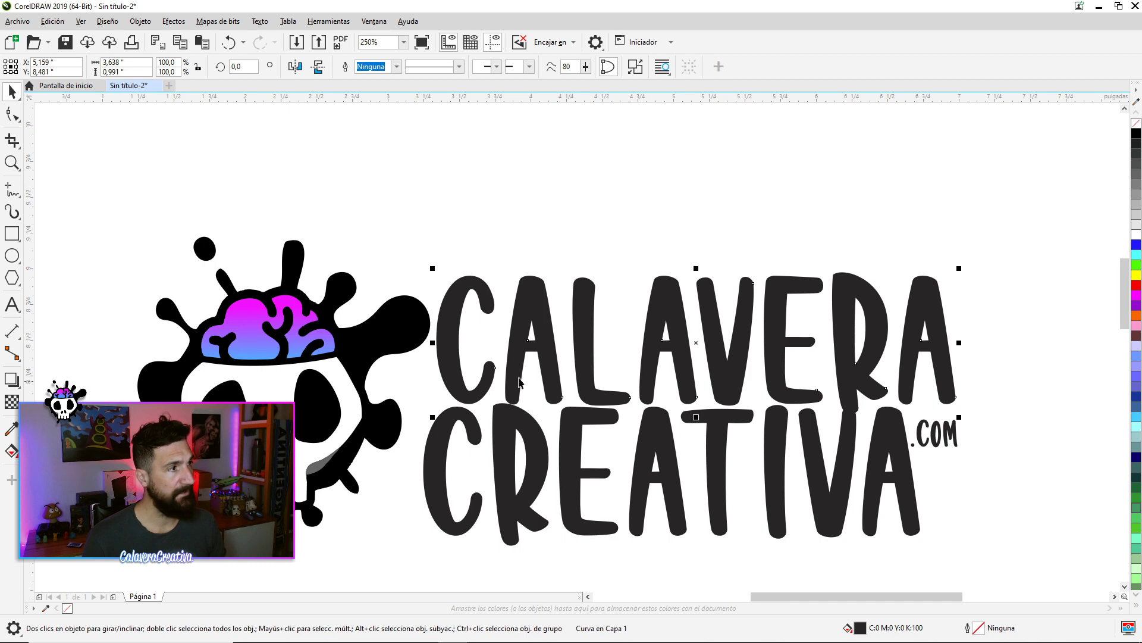
pyautogui.scroll(6, 375, 333)
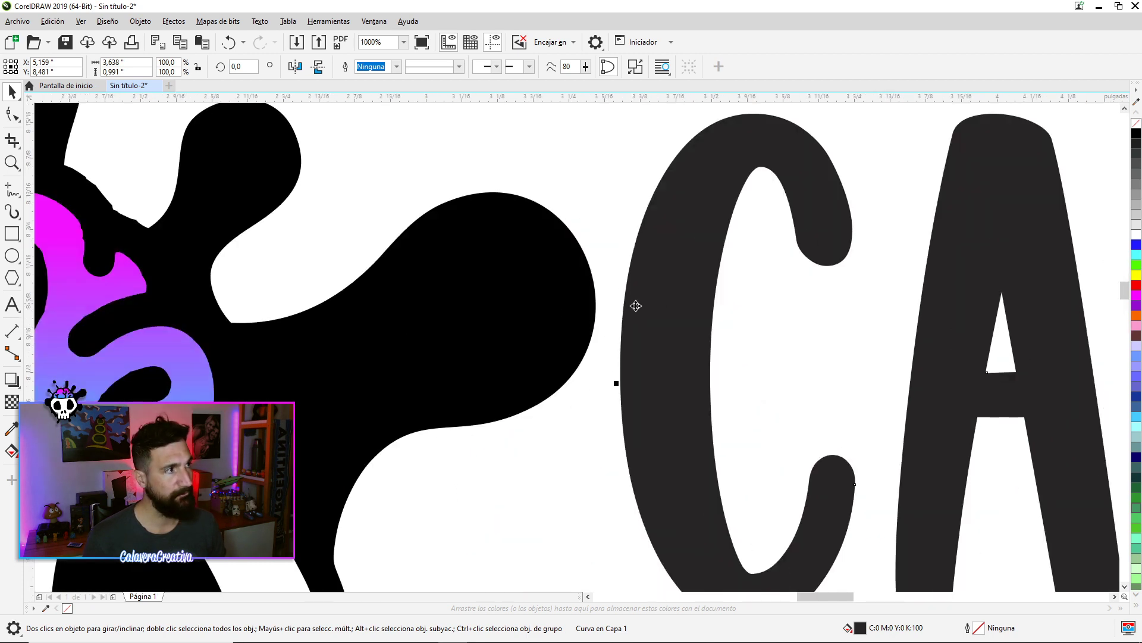
pyautogui.scroll(-9, 649, 304)
pyautogui.moveTo(713, 298); pyautogui.dragTo(702, 295)
pyautogui.hotkey('ctrl', 'z')
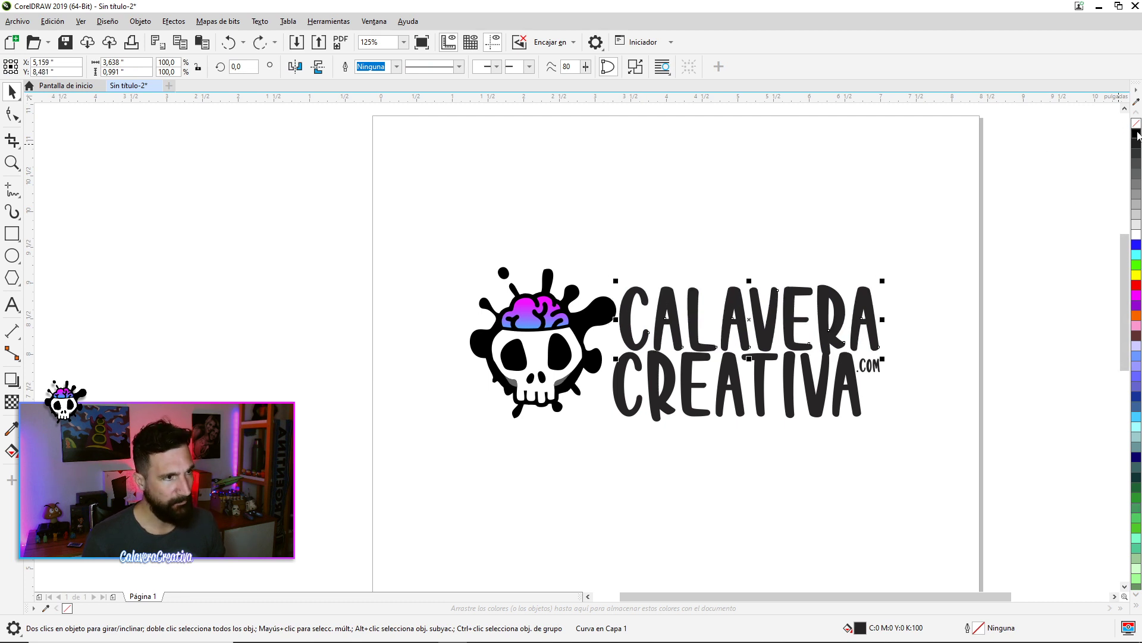
pyautogui.click(926, 318)
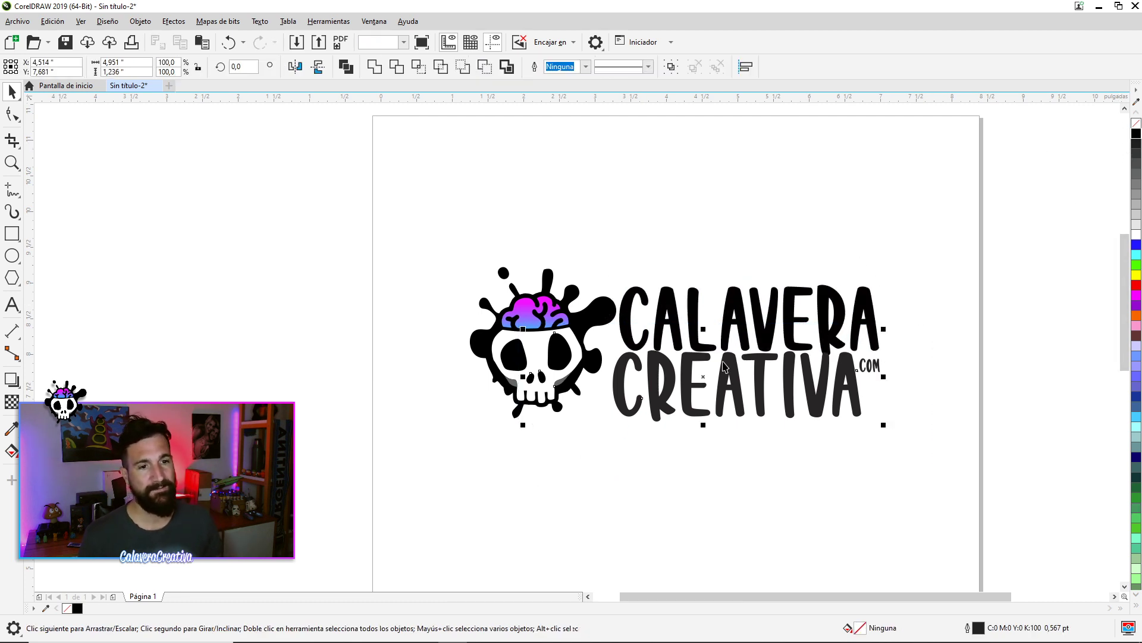
pyautogui.moveTo(594, 446); pyautogui.dragTo(1036, 186)
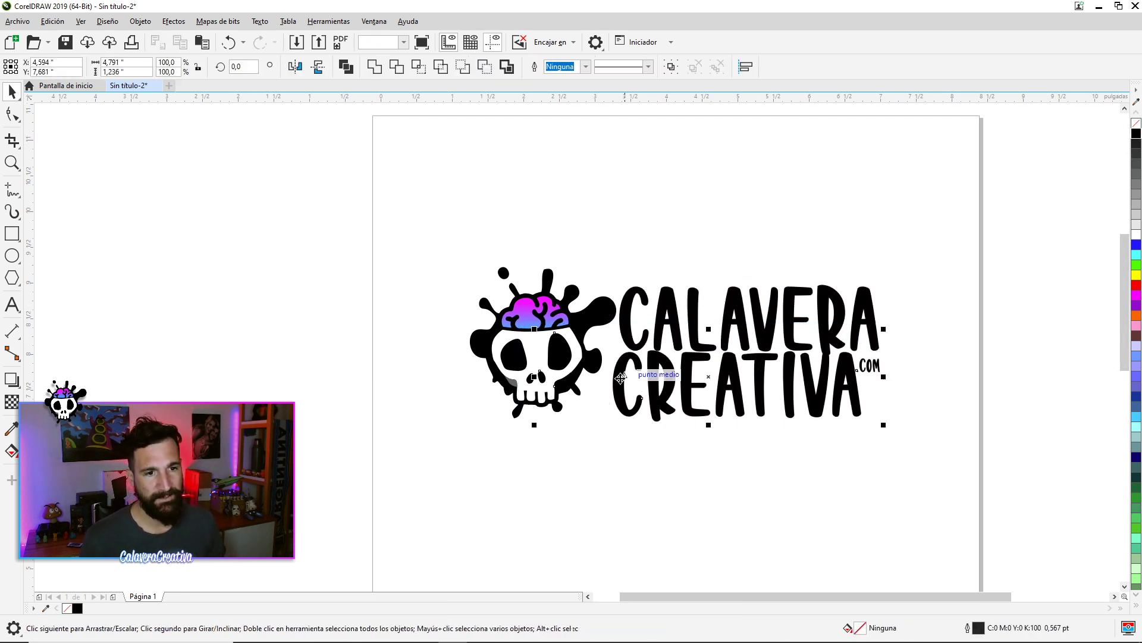
# Move the complete lettering left until it meets the skull's ink splashes.
pyautogui.scroll(2, 618, 369)
pyautogui.moveTo(774, 411); pyautogui.dragTo(748, 423)
pyautogui.hotkey('ctrl', 'z')
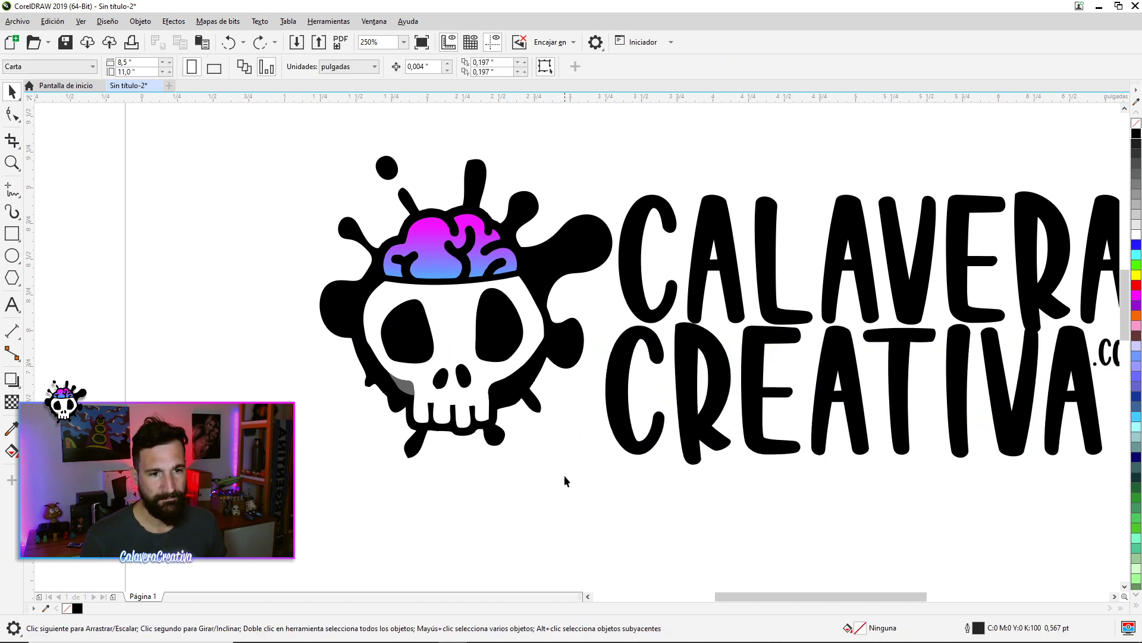
pyautogui.moveTo(985, 435); pyautogui.dragTo(390, 215)
pyautogui.moveTo(440, 253); pyautogui.dragTo(409, 255)
pyautogui.scroll(-2, 522, 255)
pyautogui.press('Escape')
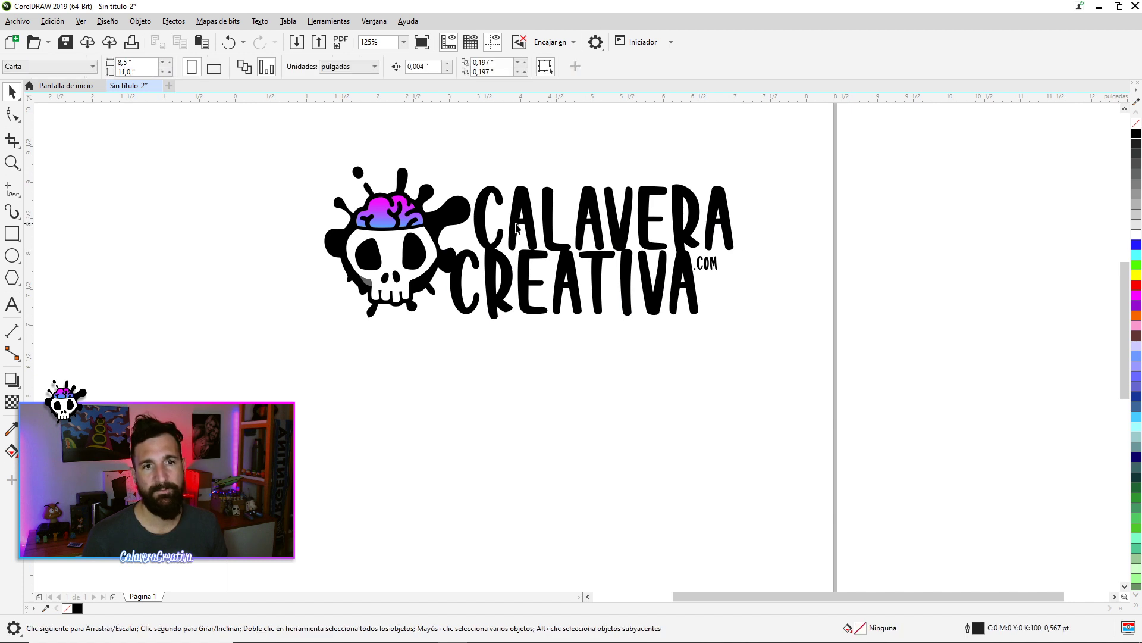
# Group the skull and the lettering into a single logo.
pyautogui.scroll(-2, 753, 312)
pyautogui.moveTo(416, 212); pyautogui.dragTo(905, 419)
pyautogui.hotkey('ctrl', 'g')
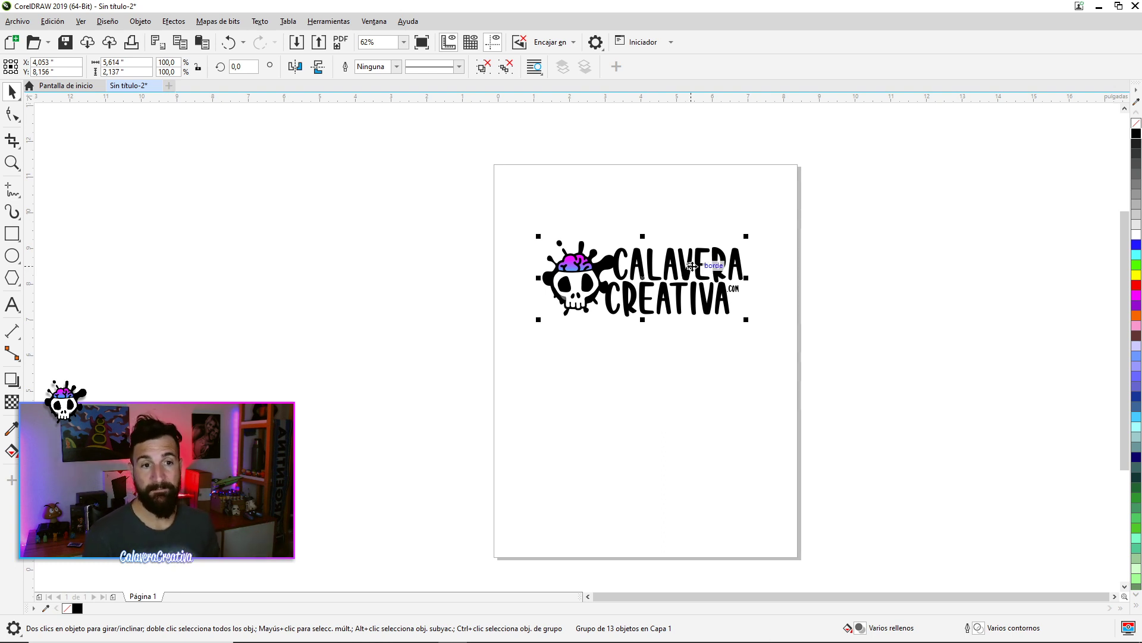
pyautogui.click(652, 216)
# Try a freehand contour and a rectangle about 6.35 × 2.63 in around the logo, deleting each one.
pyautogui.scroll(3, 641, 233)
pyautogui.click(12, 189)
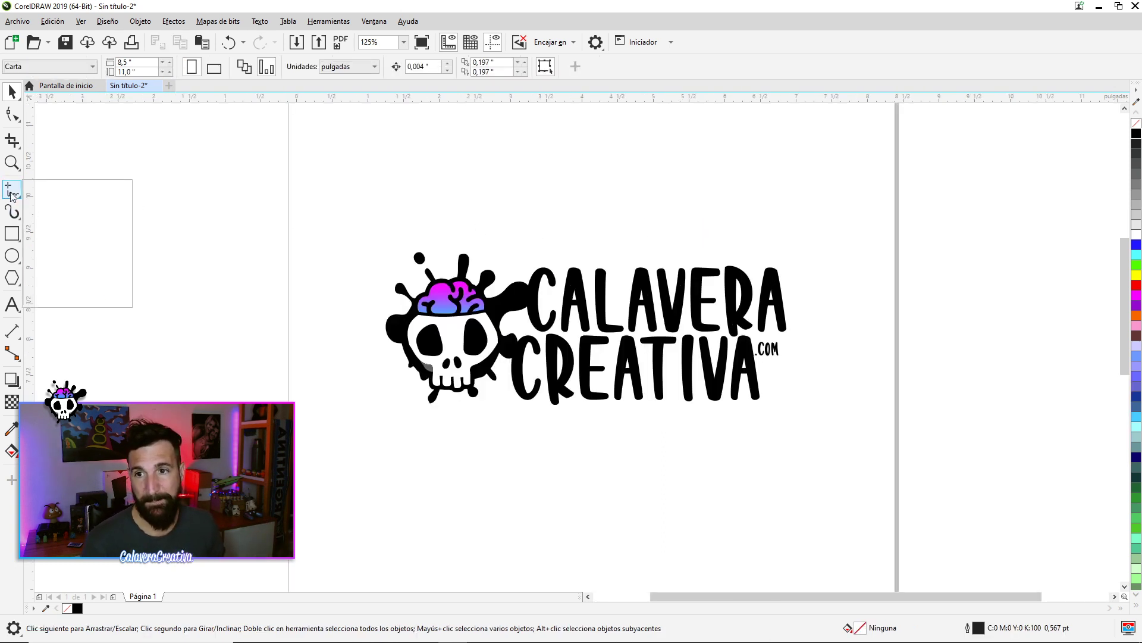
pyautogui.click(65, 189)
pyautogui.moveTo(453, 243); pyautogui.dragTo(411, 240)
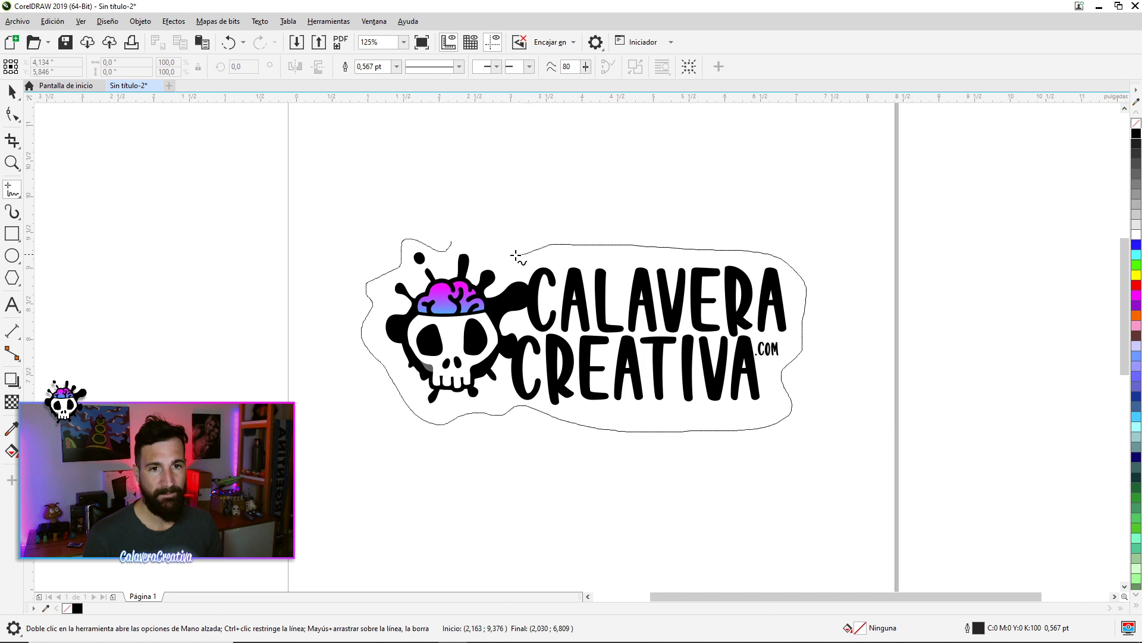
pyautogui.moveTo(453, 241); pyautogui.dragTo(452, 243)
pyautogui.click(12, 91)
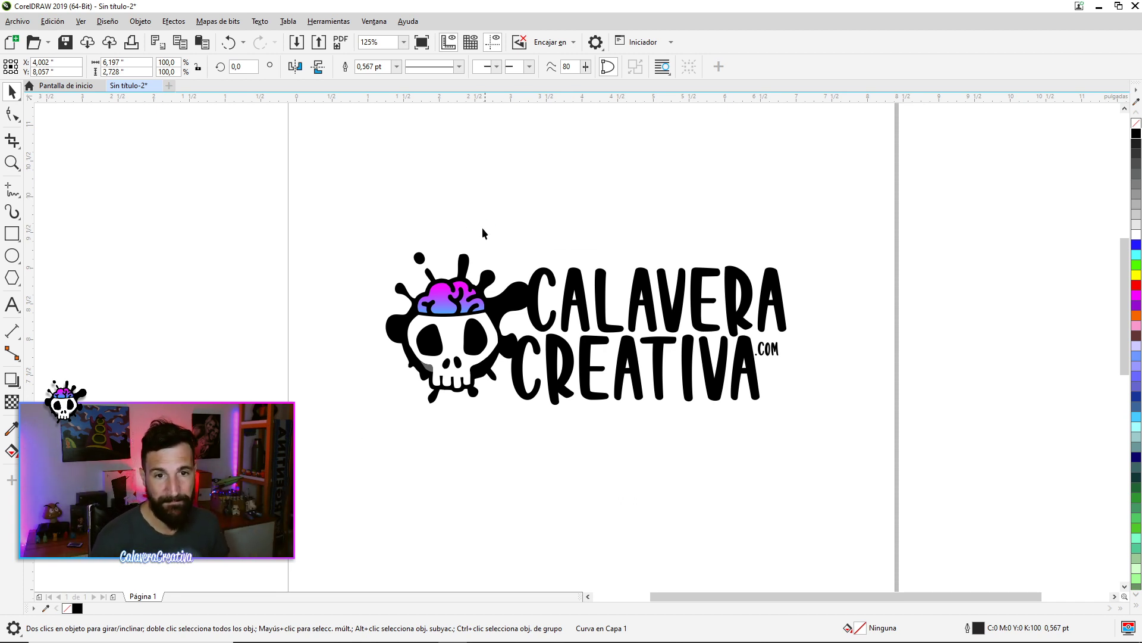
pyautogui.press('Delete')
pyautogui.moveTo(362, 233); pyautogui.dragTo(815, 421)
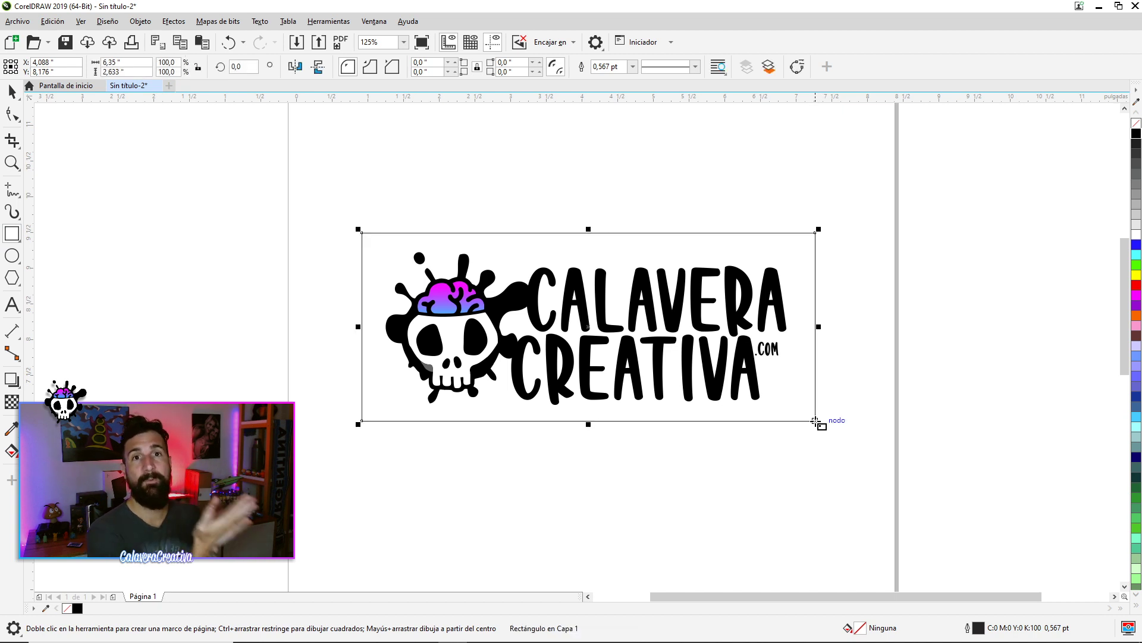
pyautogui.press('Delete')
# Draw a closed, irregular freehand contour about 7.27 × 3.48 in around the logo.
pyautogui.click(12, 189)
pyautogui.moveTo(468, 219)
pyautogui.mouseDown()
pyautogui.moveTo(627, 242)
pyautogui.moveTo(778, 221)
pyautogui.moveTo(811, 255)
pyautogui.mouseUp()
pyautogui.moveTo(619, 433); pyautogui.dragTo(384, 430)
pyautogui.moveTo(396, 253); pyautogui.dragTo(397, 245)
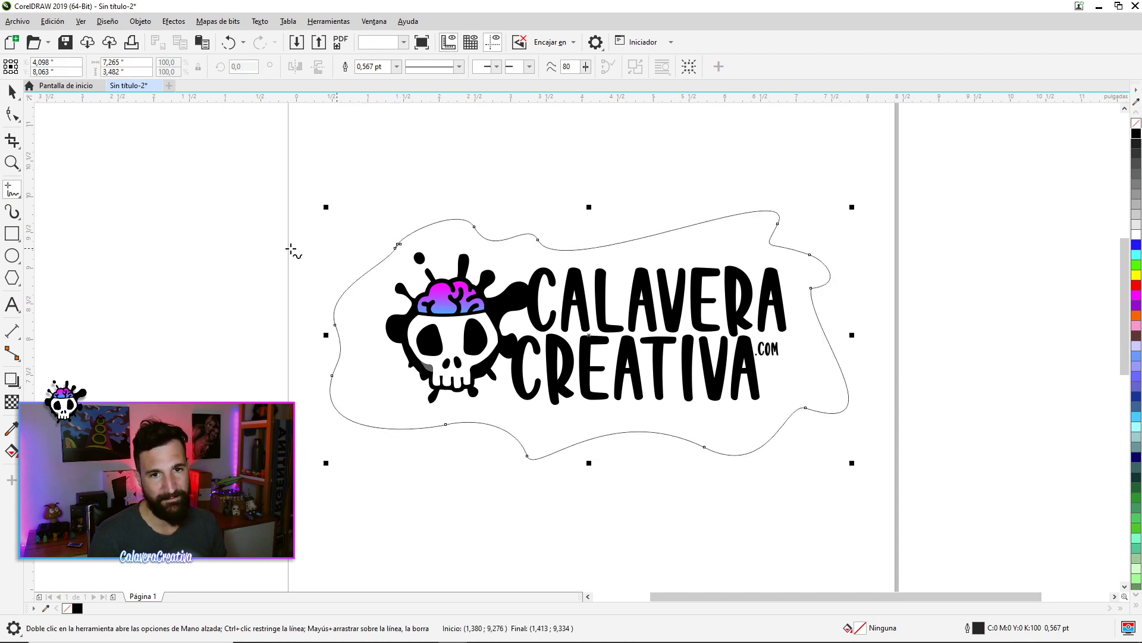
pyautogui.click(12, 113)
pyautogui.press('space')
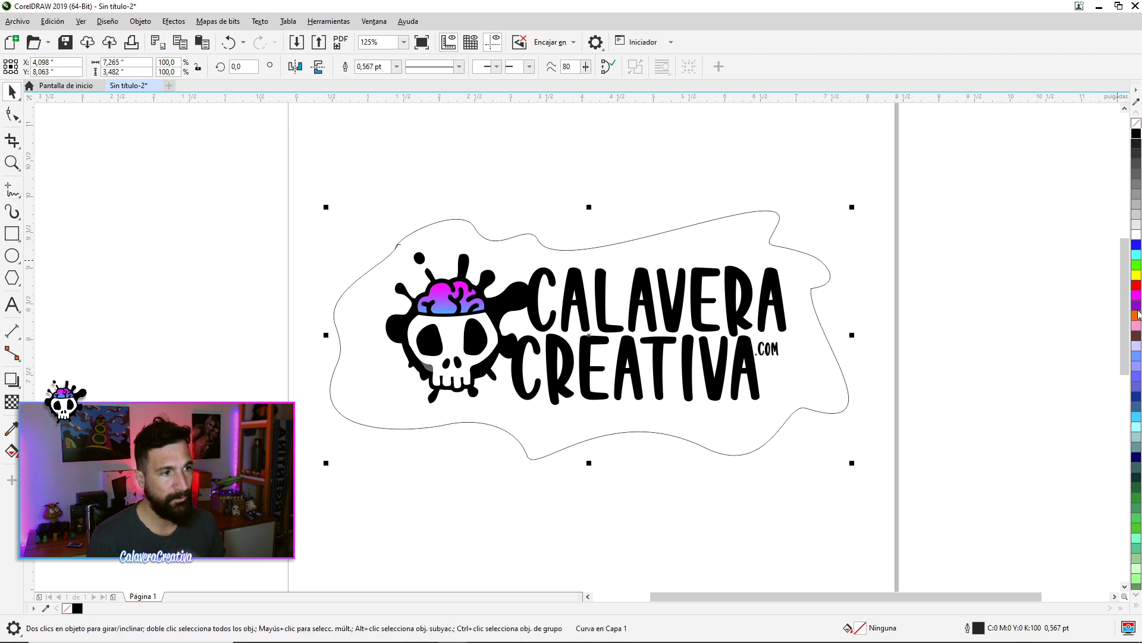
# Give the freehand contour a magenta fill without an outline and send it behind the logo.
pyautogui.click(1136, 297)
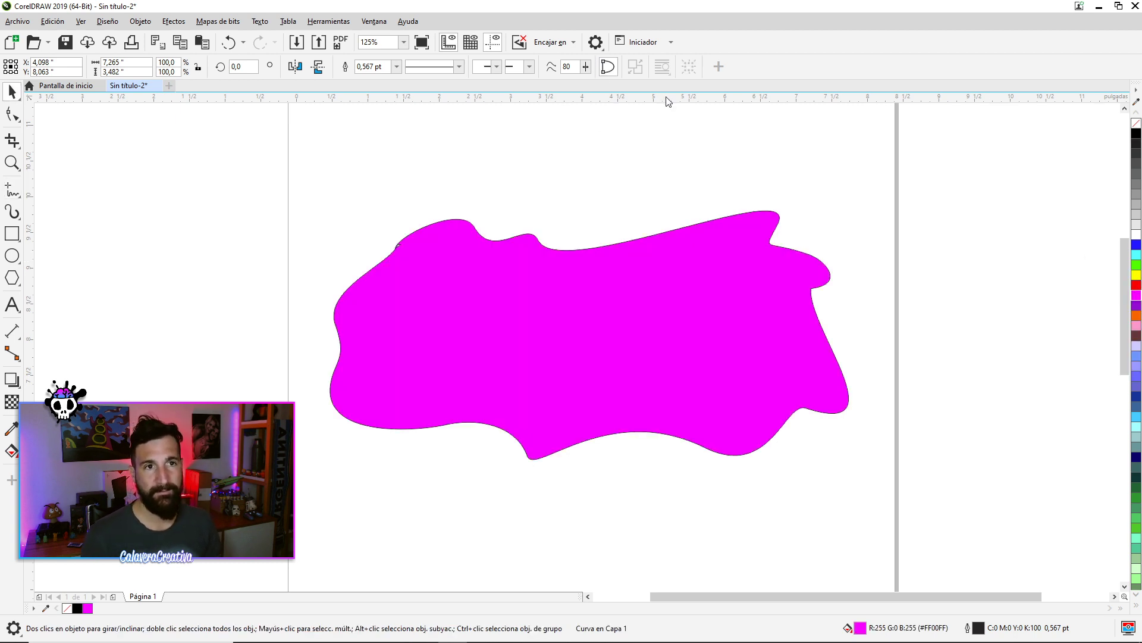
pyautogui.hotkey('shift', 'pagedown')
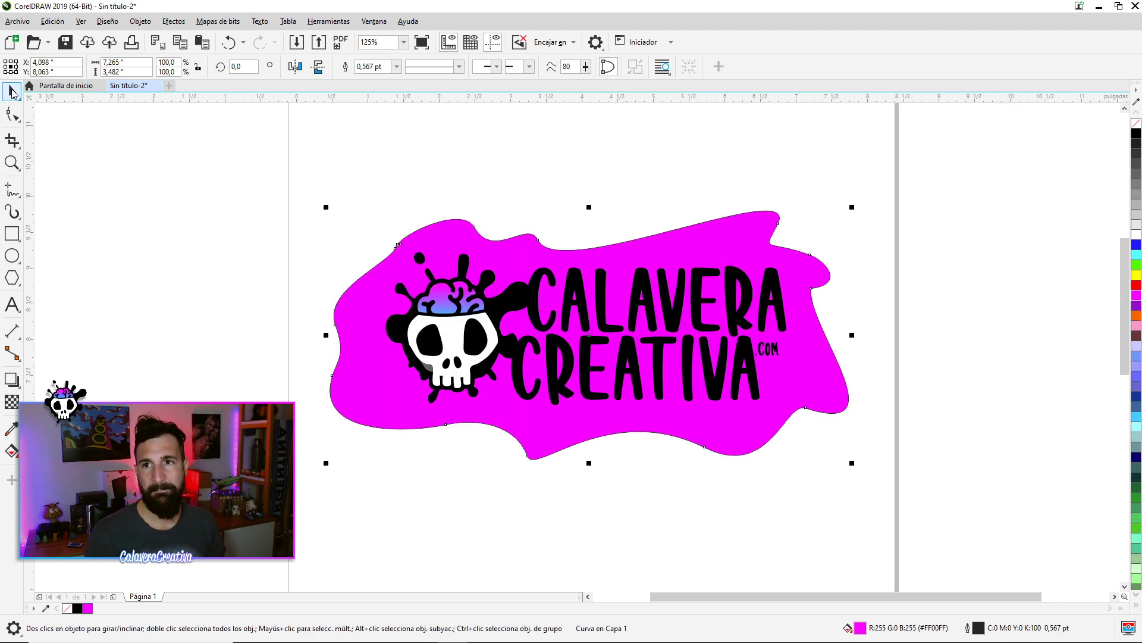
pyautogui.click(868, 199)
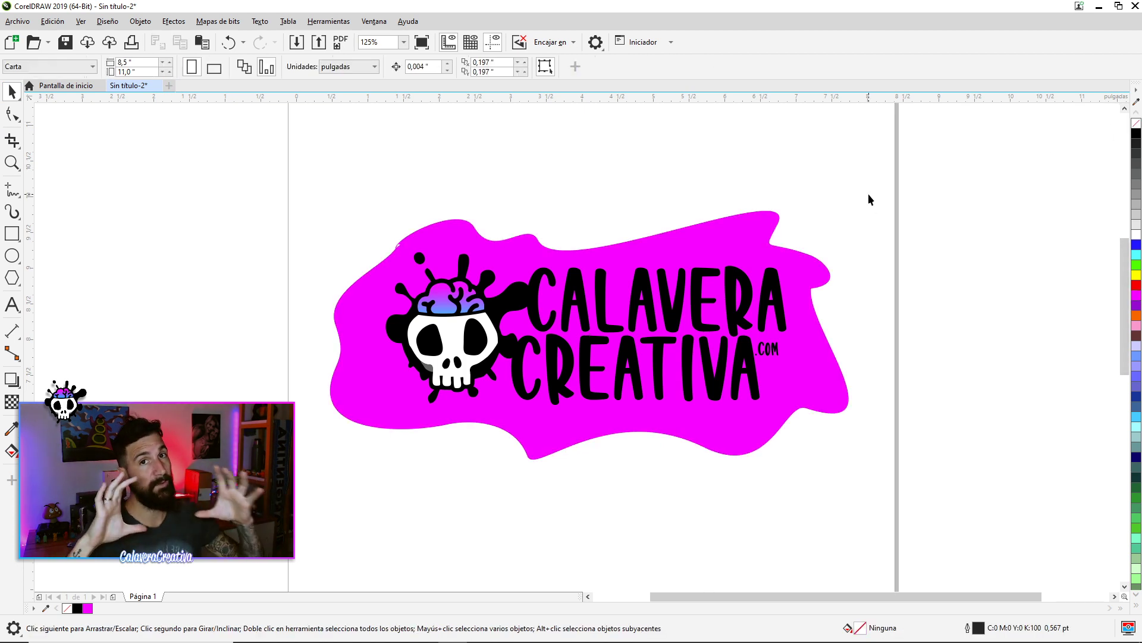
# Delete the magenta contour shape behind the logo.
pyautogui.click(726, 233)
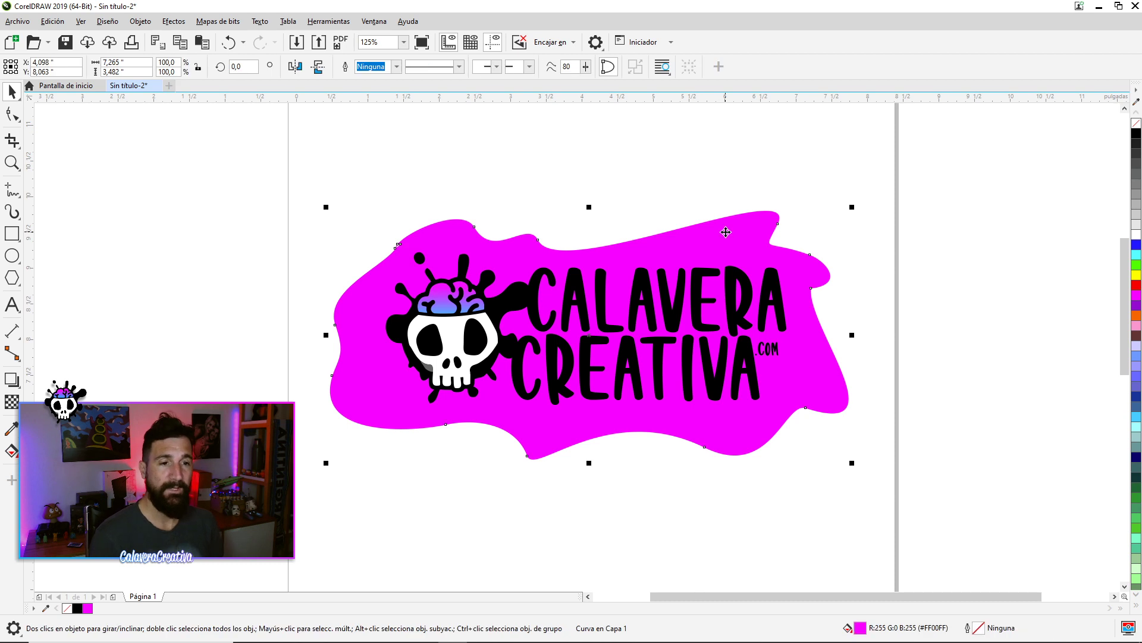
pyautogui.press('Delete')
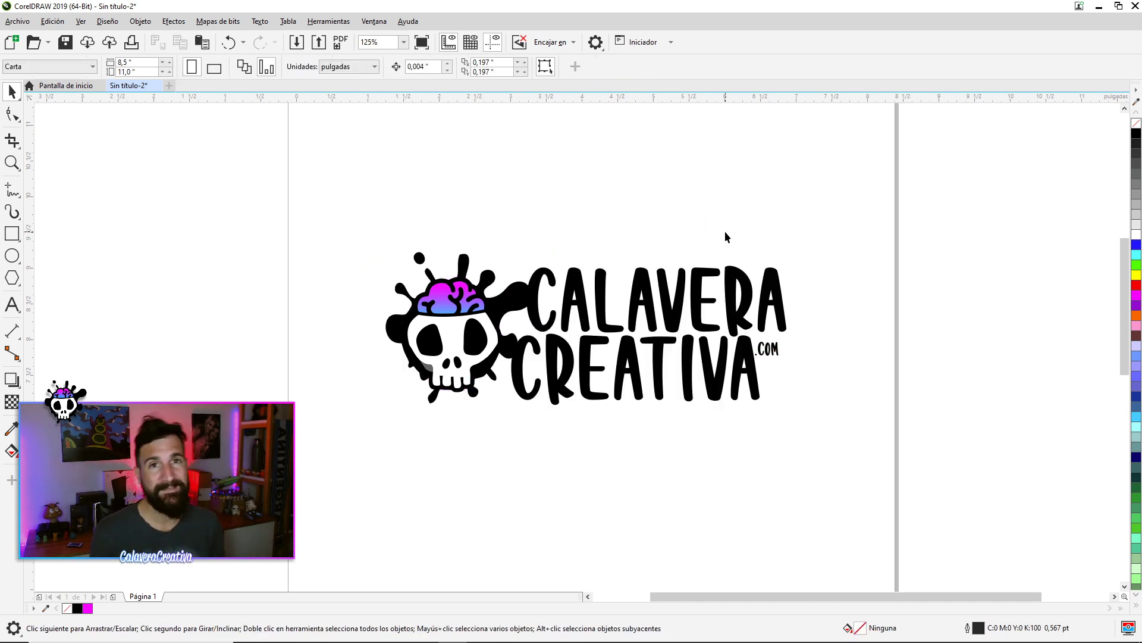
pyautogui.hscroll(-1, 637, 247)
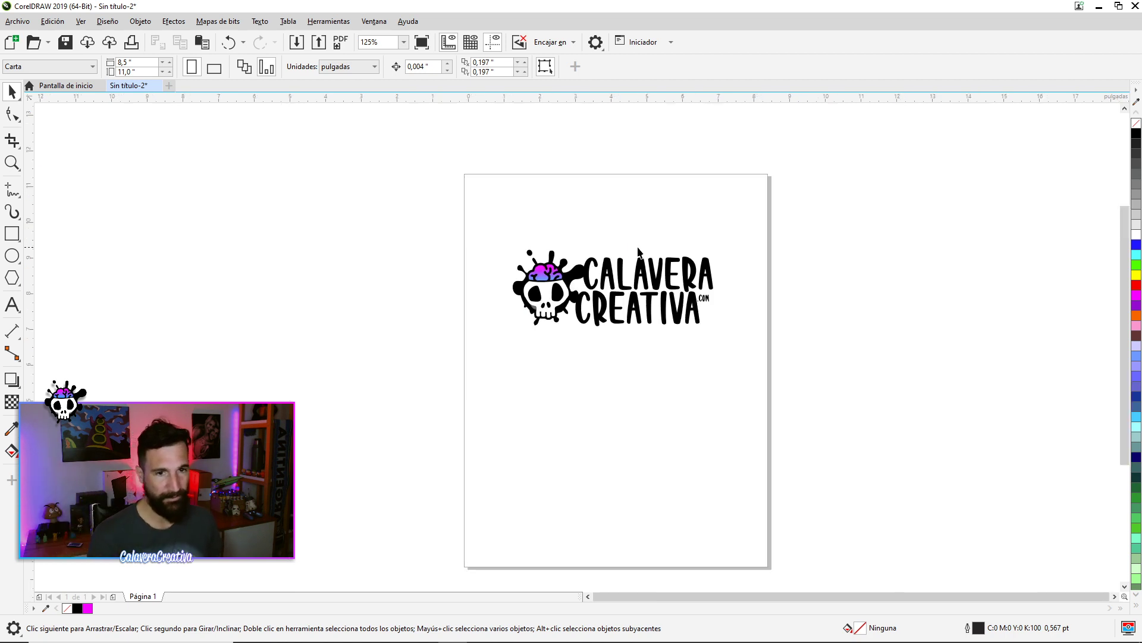
pyautogui.press('F3')
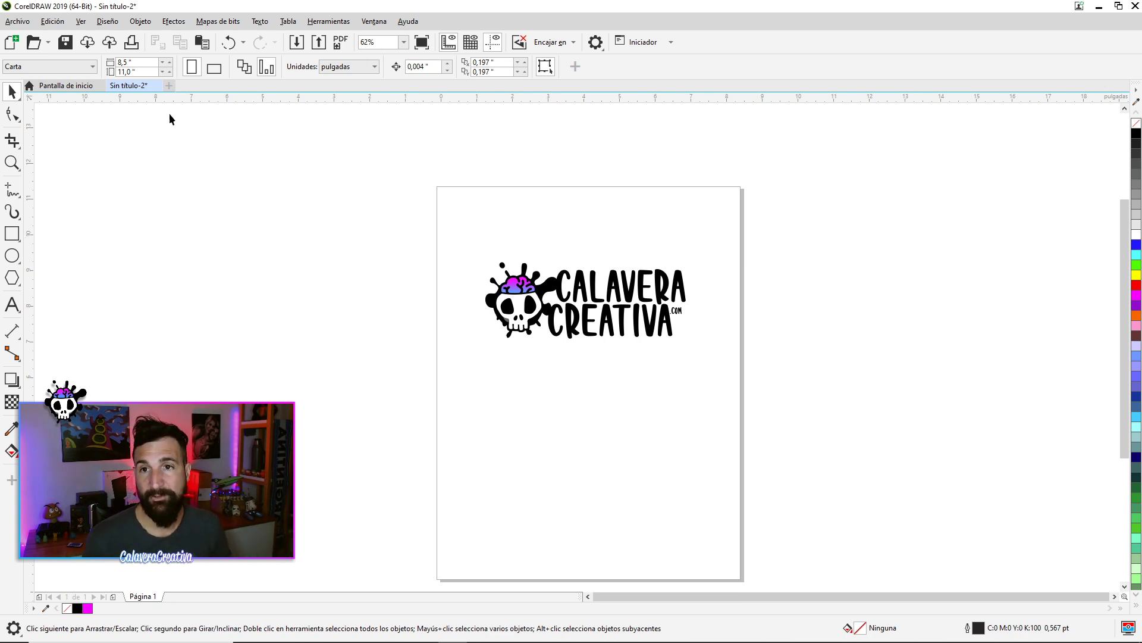
pyautogui.click(89, 66)
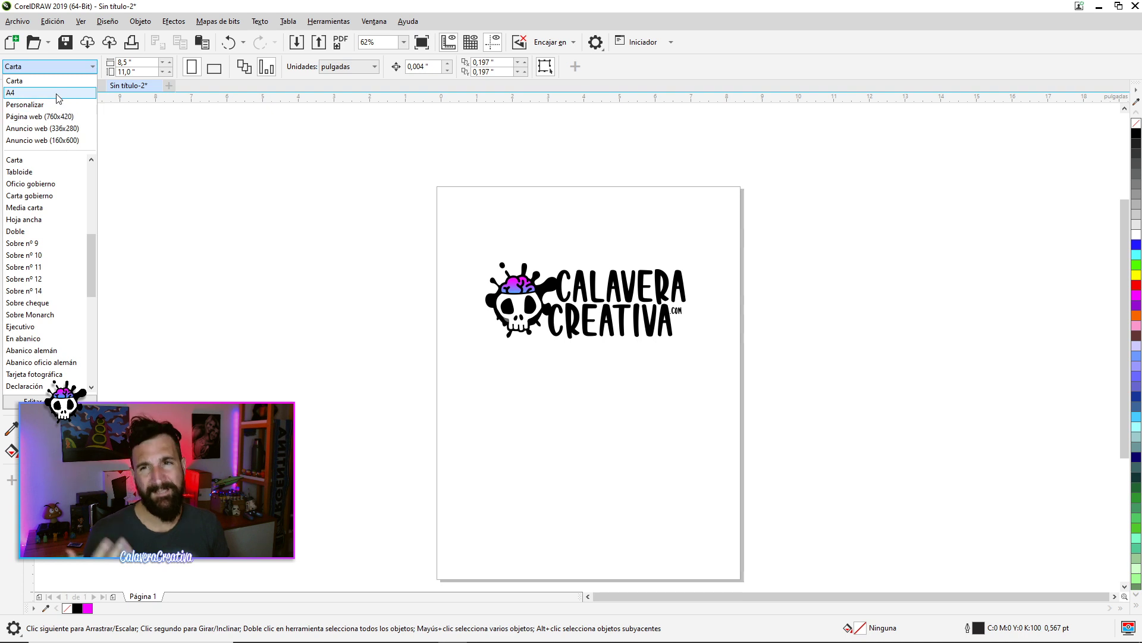
pyautogui.moveTo(90, 241); pyautogui.dragTo(91, 171)
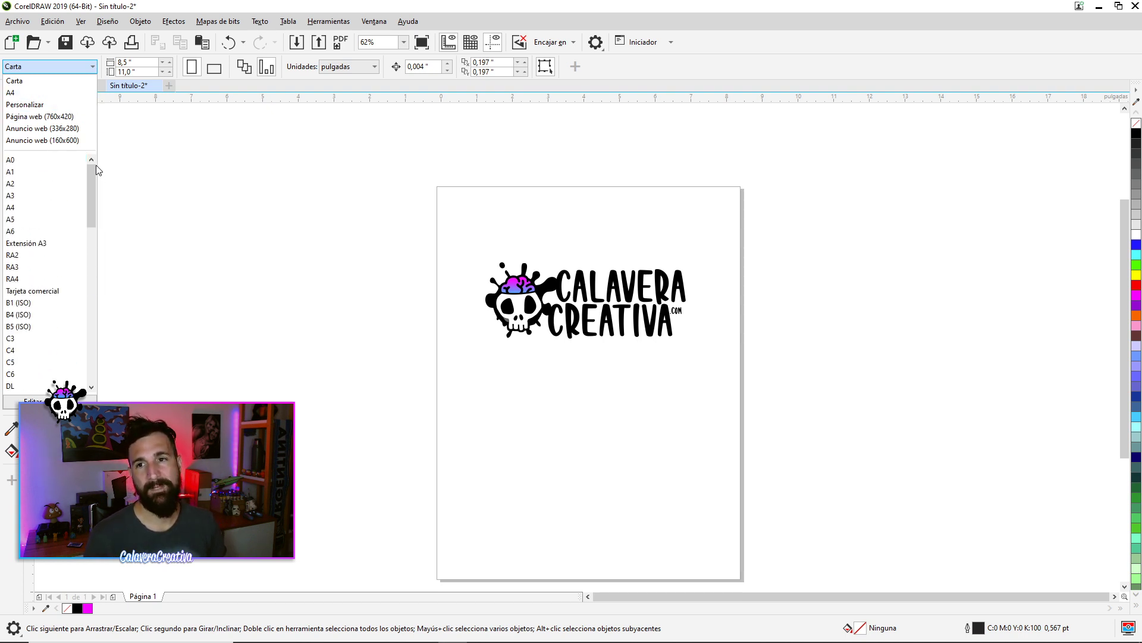
pyautogui.click(459, 239)
# Scale the logo down to about 4.81 × 1.83 in and duplicate it into a column of five along the page's left edge.
pyautogui.moveTo(652, 306); pyautogui.dragTo(742, 359)
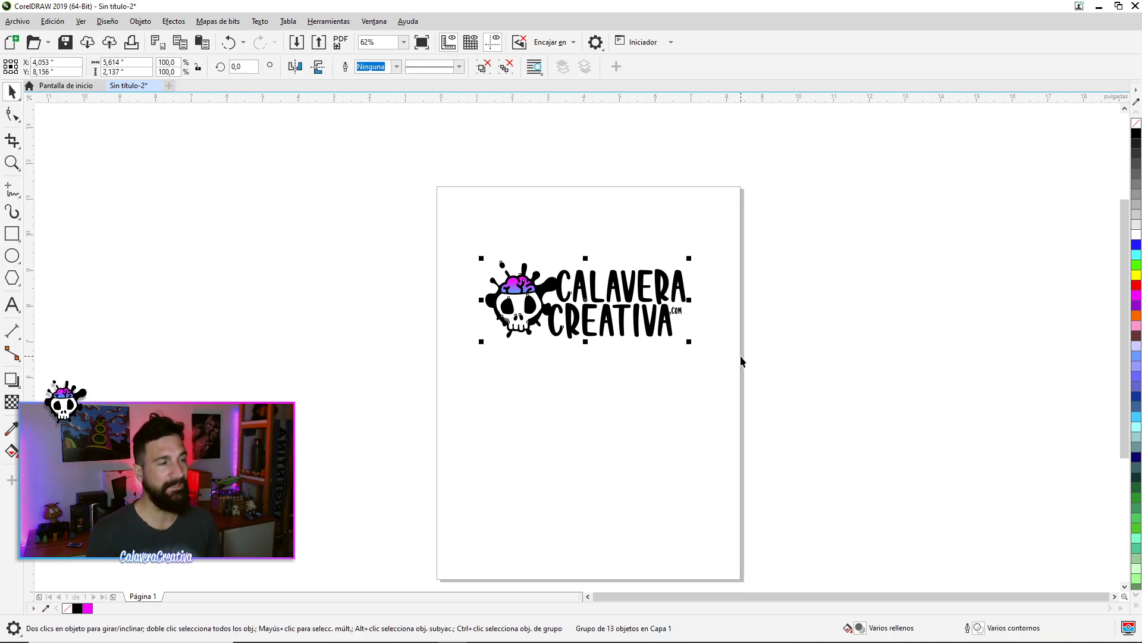
pyautogui.moveTo(692, 344); pyautogui.dragTo(662, 331)
pyautogui.moveTo(534, 284); pyautogui.dragTo(500, 290)
pyautogui.hotkey('ctrl', 'r')
pyautogui.hotkey('ctrl', 'r')
pyautogui.hotkey('ctrl', 'r')
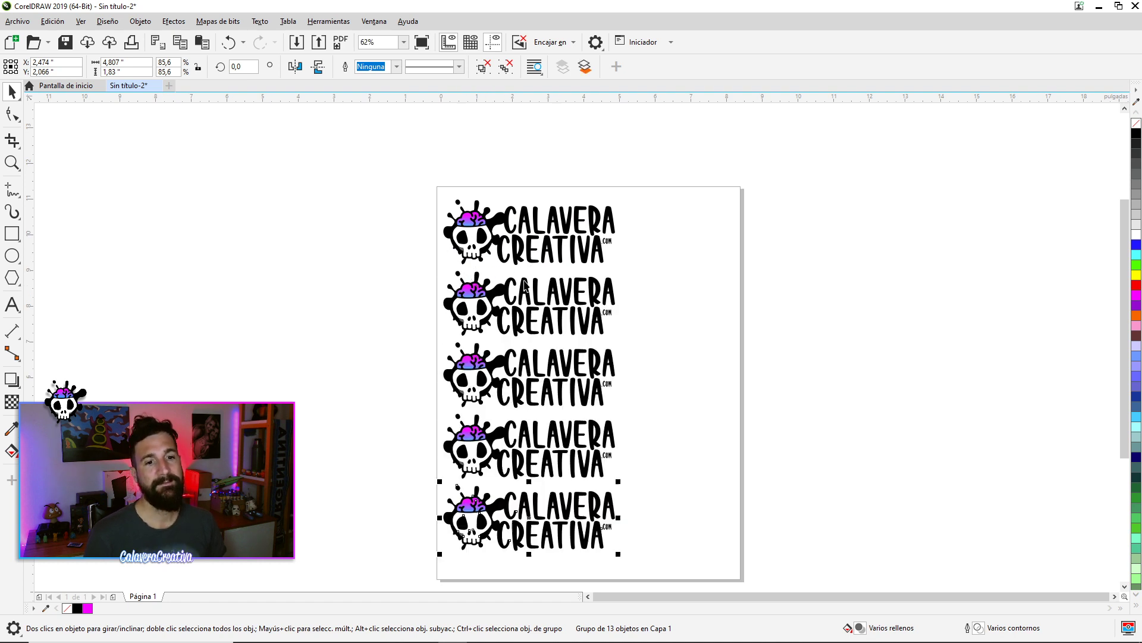
# Rotate a copy of the logo to 270° and replace the column with a row of four vertical logos along the page's upper edge.
pyautogui.moveTo(593, 266); pyautogui.dragTo(727, 235)
pyautogui.click(730, 235)
pyautogui.moveTo(798, 195); pyautogui.dragTo(744, 301)
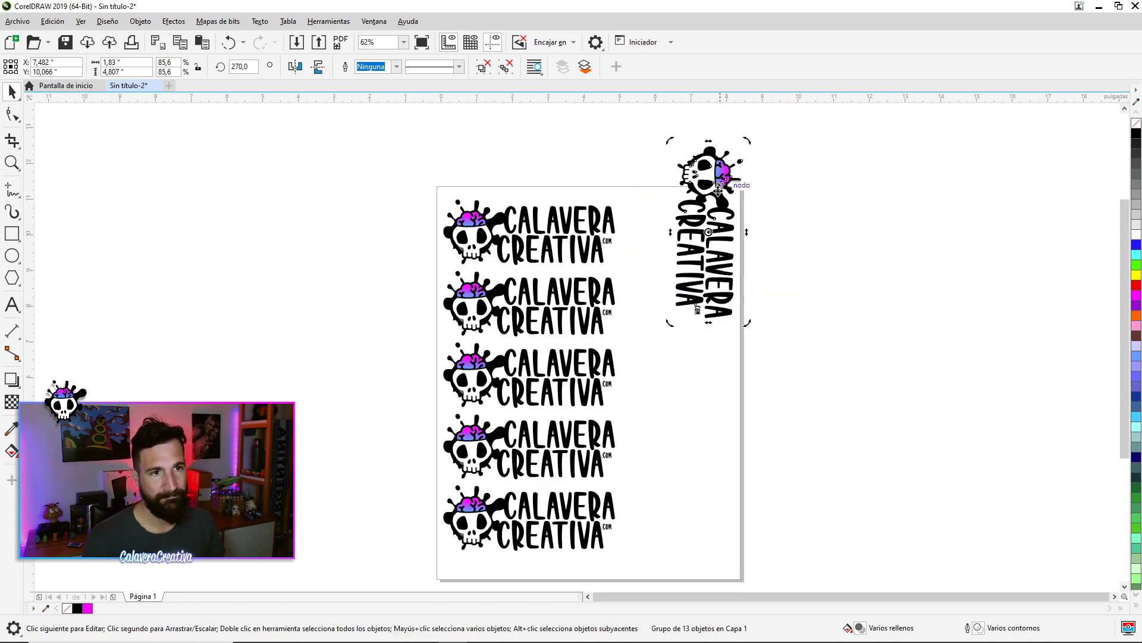
pyautogui.moveTo(750, 169); pyautogui.dragTo(658, 213)
pyautogui.press('Delete')
pyautogui.moveTo(533, 169); pyautogui.dragTo(663, 423)
pyautogui.moveTo(629, 225); pyautogui.dragTo(487, 225)
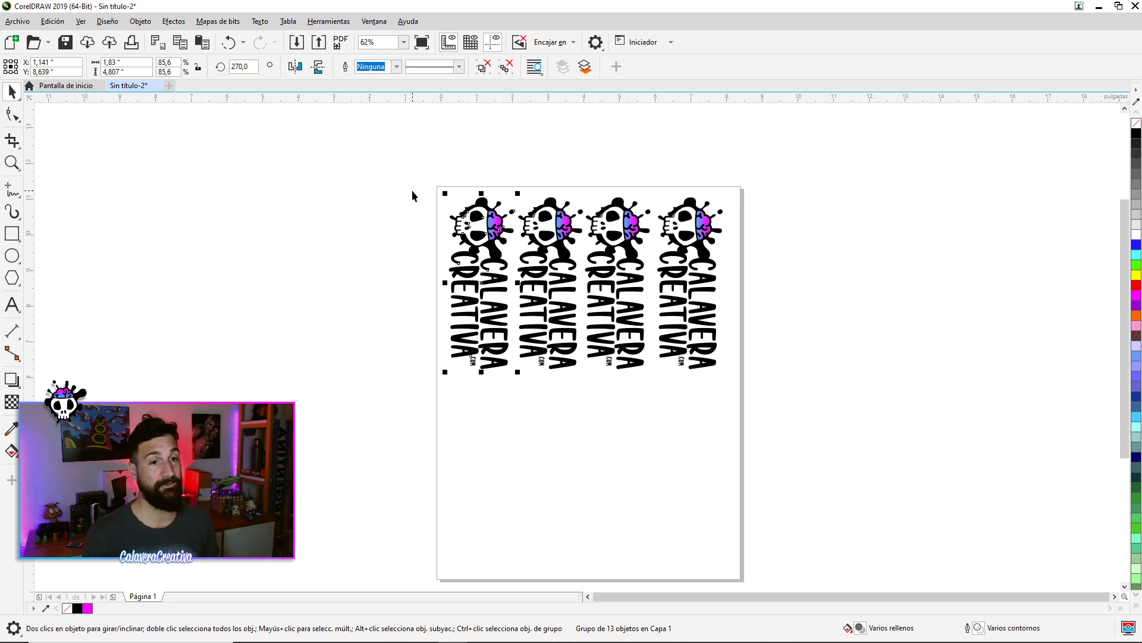
# Undo the row of vertical logos and delete the extra copies, keeping only the horizontal logo in the page's upper-left corner.
pyautogui.hotkey('ctrl', 'z')
pyautogui.hotkey('ctrl', 'z')
pyautogui.hotkey('ctrl', 'z')
pyautogui.hotkey('ctrl', 'z')
pyautogui.hotkey('ctrl', 'z')
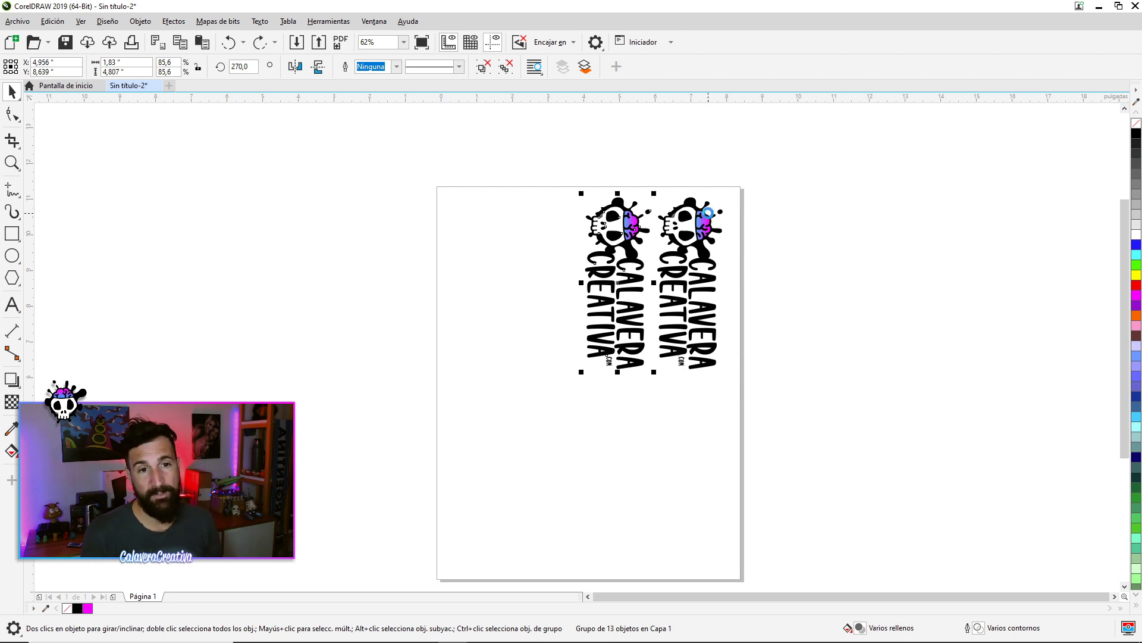
pyautogui.moveTo(786, 557); pyautogui.dragTo(291, 263)
pyautogui.press('Delete')
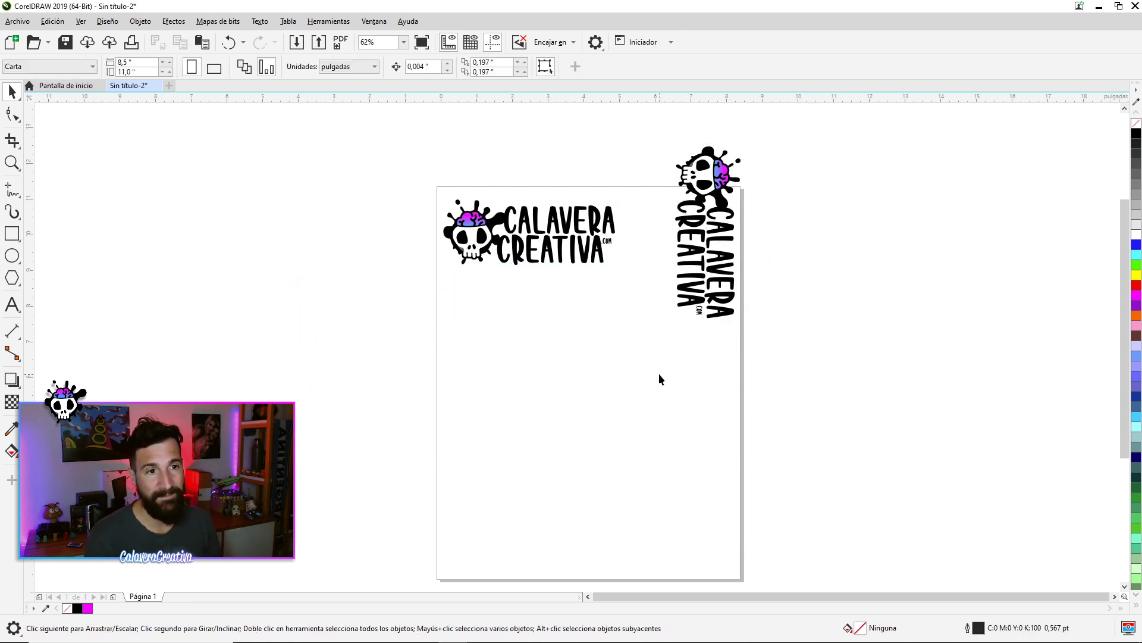
pyautogui.moveTo(764, 210); pyautogui.dragTo(757, 219)
pyautogui.press('Delete')
pyautogui.click(557, 243)
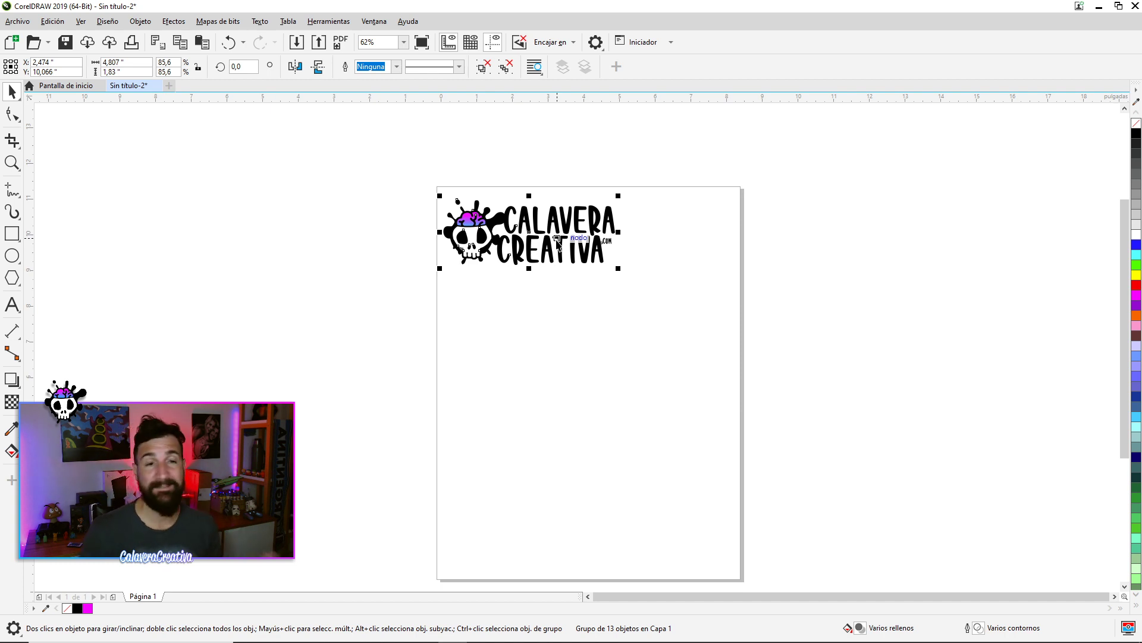
# Ungroup the logo and give the brain shape a flat magenta fill (#FF00FF).
pyautogui.scroll(3, 557, 243)
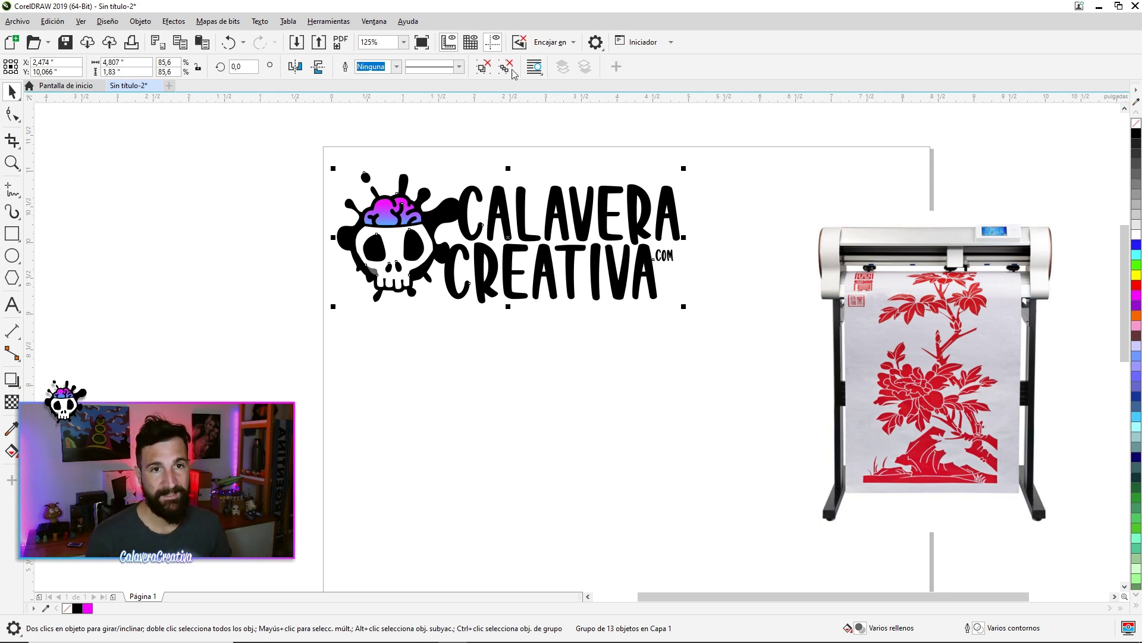
pyautogui.click(413, 131)
pyautogui.moveTo(286, 158); pyautogui.dragTo(446, 247)
pyautogui.click(411, 221)
pyautogui.scroll(5, 410, 220)
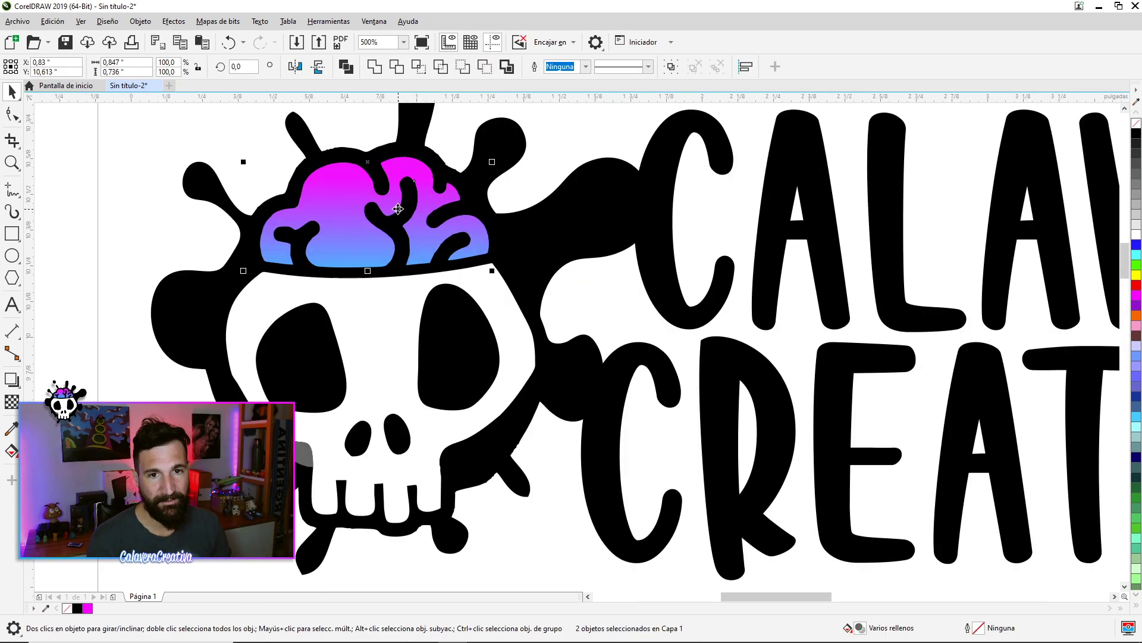
pyautogui.click(303, 235)
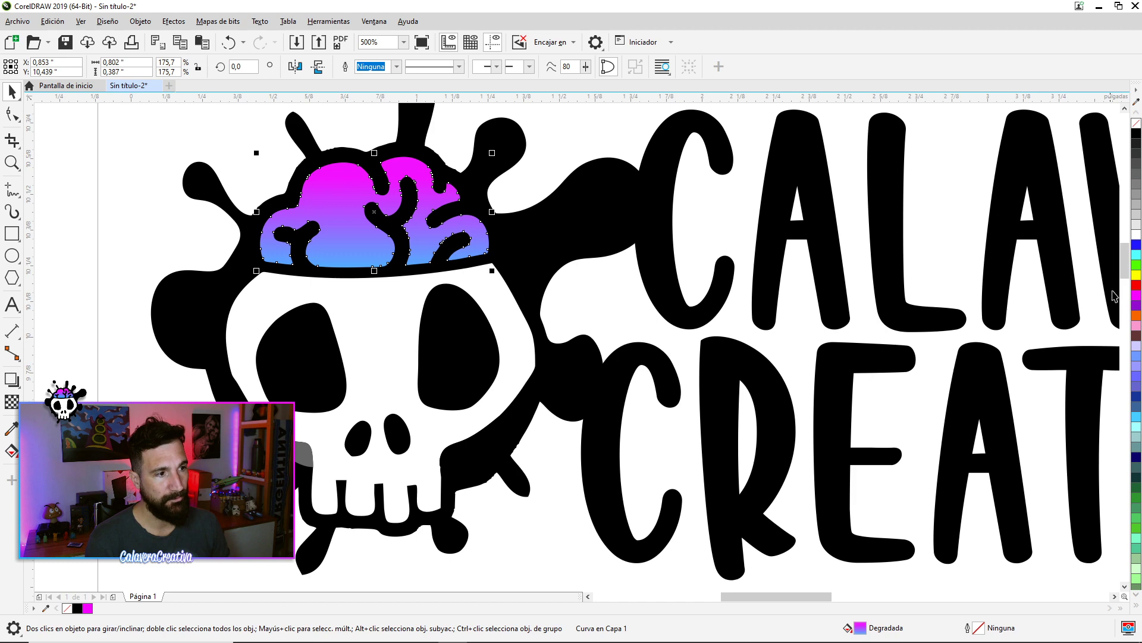
pyautogui.click(1136, 297)
pyautogui.scroll(-5, 466, 218)
pyautogui.press('Escape')
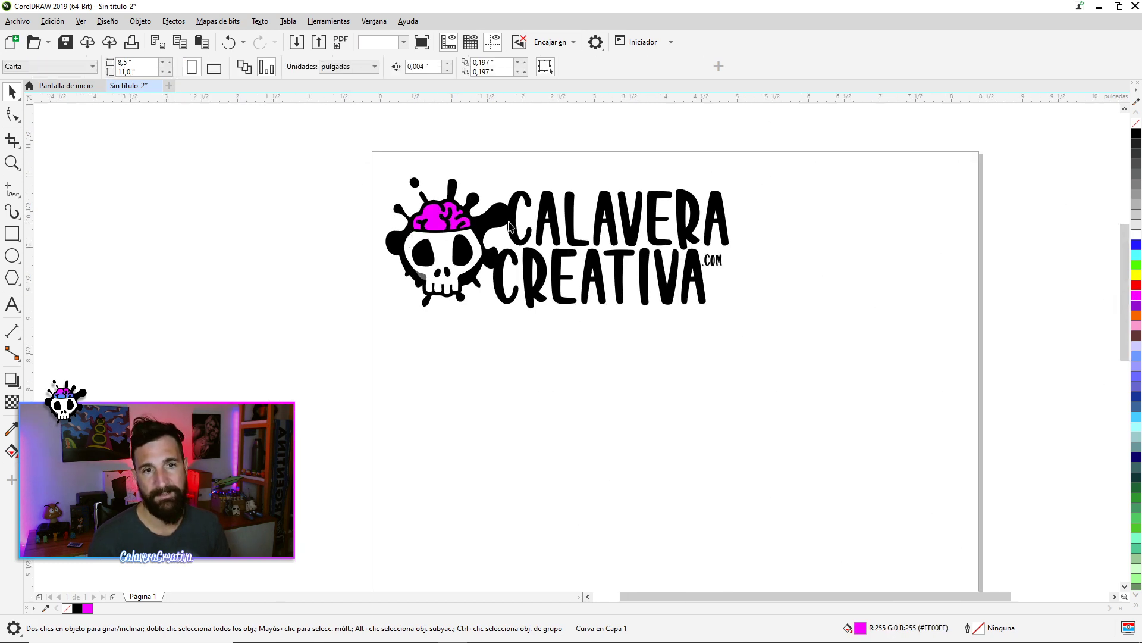
# Delete the grey shading shape on the skull's jaw.
pyautogui.scroll(5, 436, 274)
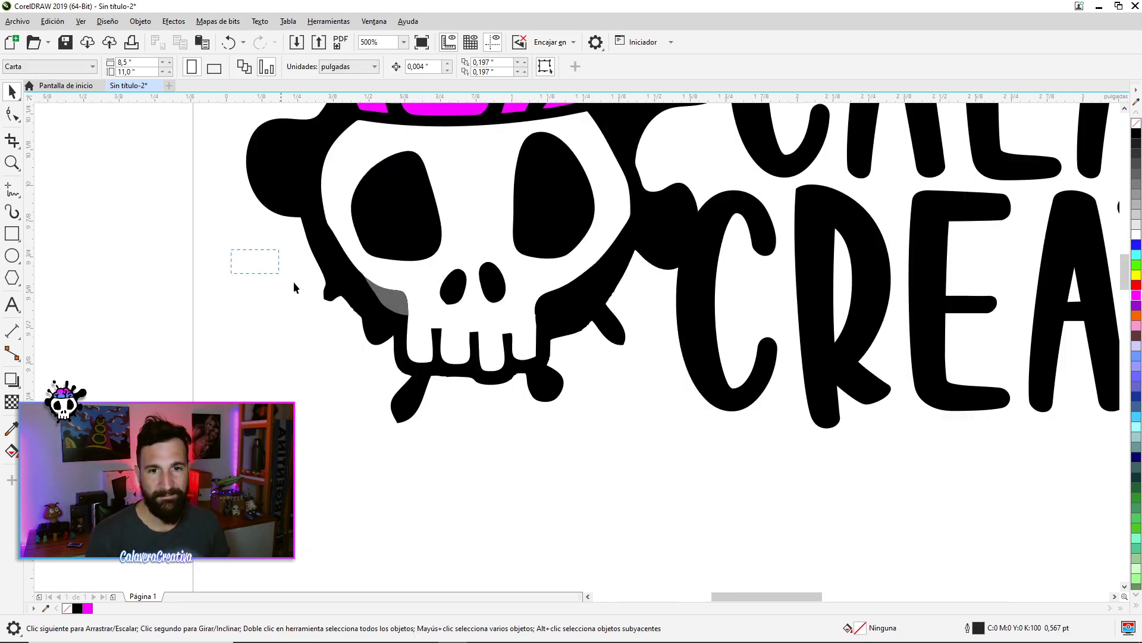
pyautogui.moveTo(294, 286); pyautogui.dragTo(417, 357)
pyautogui.moveTo(256, 398)
pyautogui.mouseDown()
pyautogui.moveTo(598, 259)
pyautogui.moveTo(705, 236)
pyautogui.mouseUp()
pyautogui.press('Delete')
pyautogui.hotkey('ctrl', 'v')
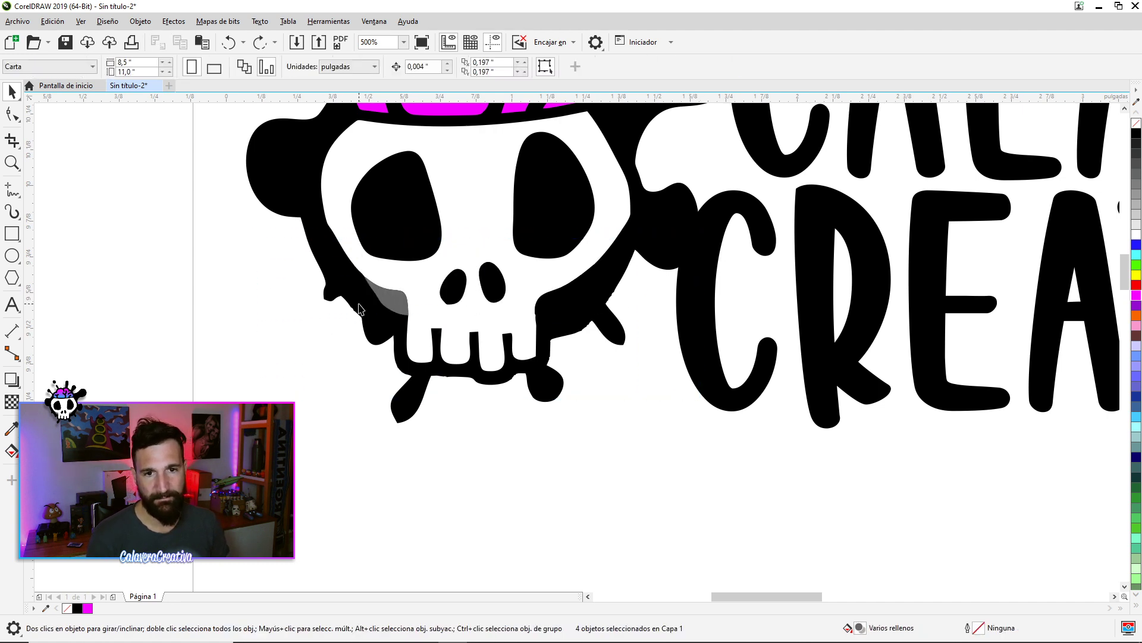
pyautogui.scroll(-4, 566, 315)
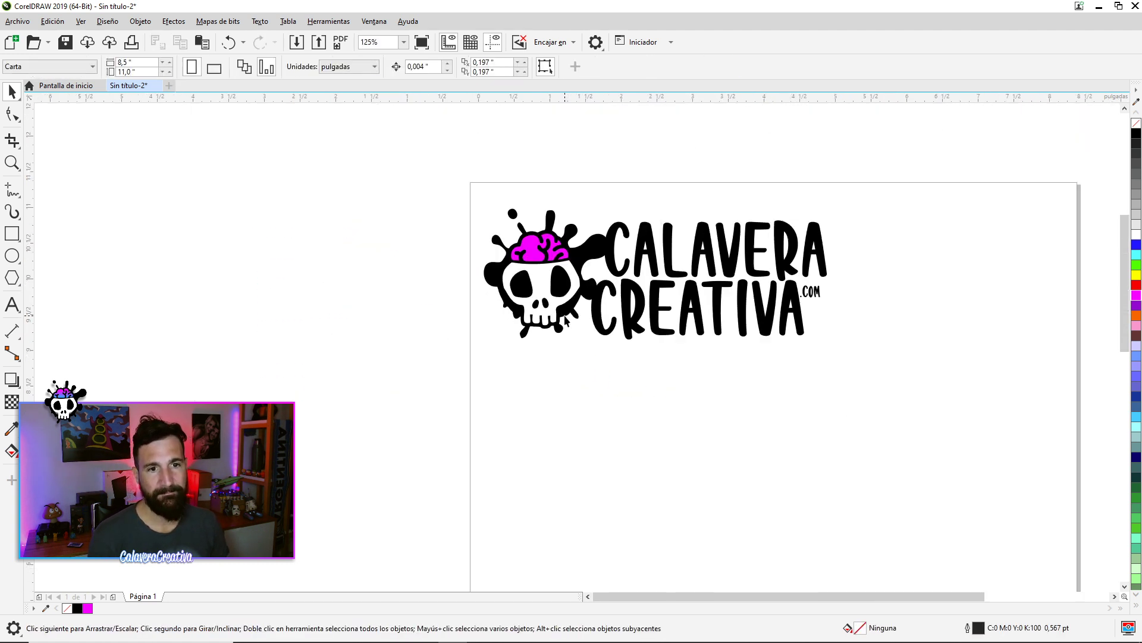
# Move the magenta brain shape out of the logo to the blank area beside the page and group the remaining logo shapes.
pyautogui.click(566, 316)
pyautogui.scroll(-3, 566, 315)
pyautogui.click(697, 299)
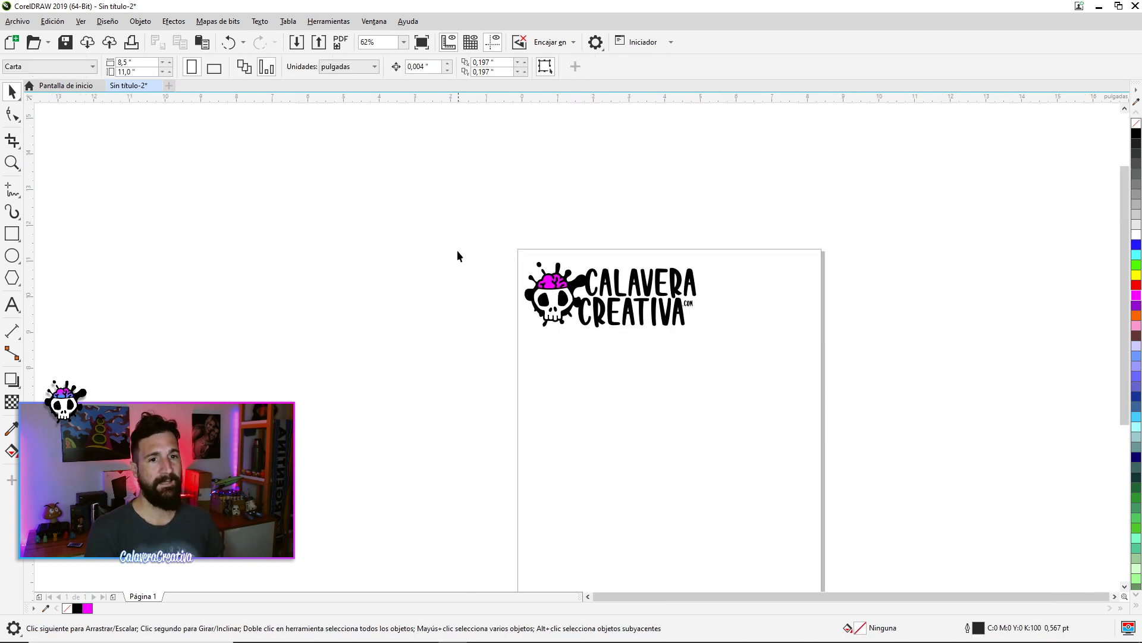
pyautogui.moveTo(459, 252); pyautogui.dragTo(813, 387)
pyautogui.scroll(4, 627, 295)
pyautogui.click(485, 274)
pyautogui.moveTo(485, 274); pyautogui.dragTo(287, 194)
pyautogui.moveTo(873, 427); pyautogui.dragTo(875, 424)
pyautogui.click(374, 69)
pyautogui.hotkey('ctrl', 'z')
pyautogui.click(315, 216)
pyautogui.moveTo(339, 199); pyautogui.dragTo(868, 411)
pyautogui.moveTo(281, 192); pyautogui.dragTo(310, 262)
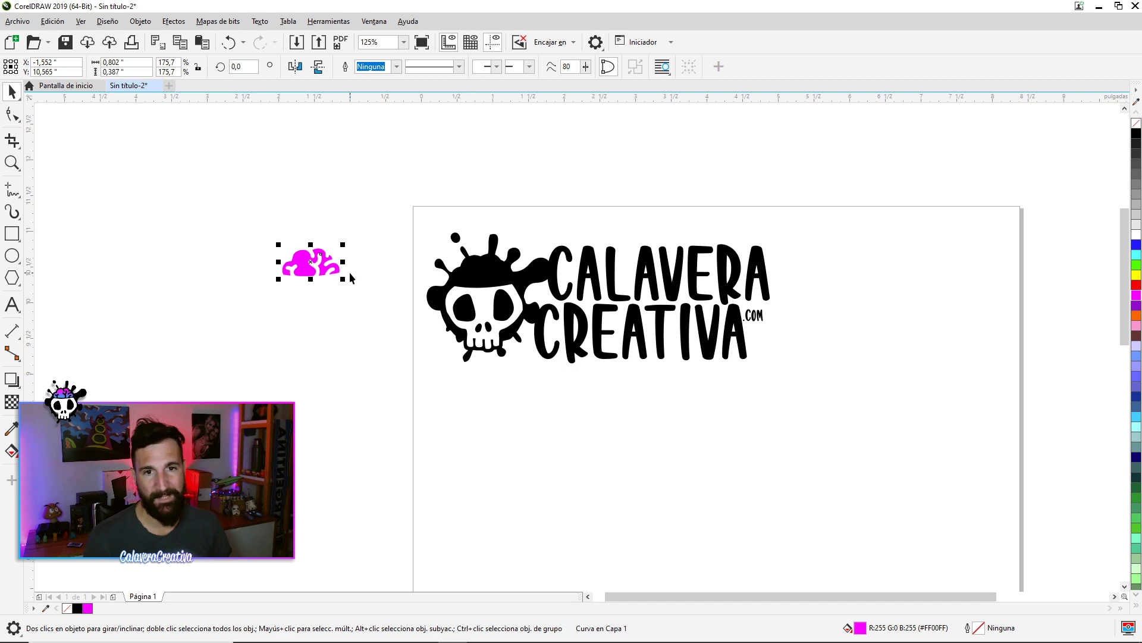
# Scale the grouped logo down to about 3.55 × 1.35 in.
pyautogui.click(513, 273)
pyautogui.click(595, 274)
pyautogui.click(643, 302)
pyautogui.moveTo(683, 341); pyautogui.dragTo(588, 309)
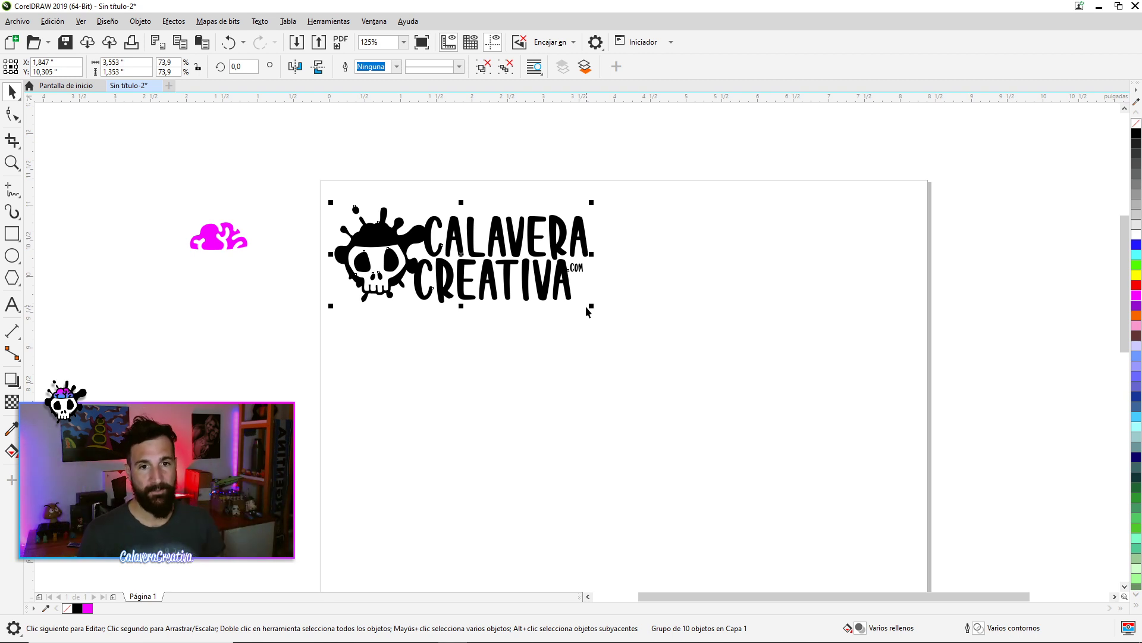
# Give the grouped logo a black 0.567 pt outline and remove its fill.
pyautogui.rightClick(1136, 133)
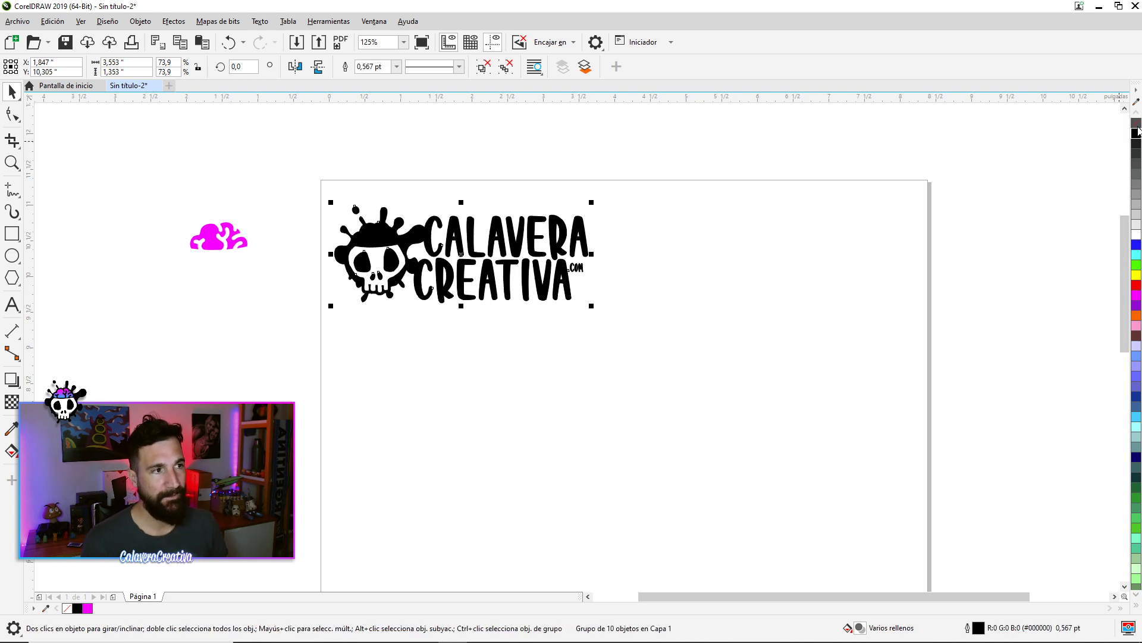
pyautogui.click(1137, 123)
pyautogui.scroll(1, 627, 338)
pyautogui.scroll(-1, 626, 338)
pyautogui.scroll(2, 626, 338)
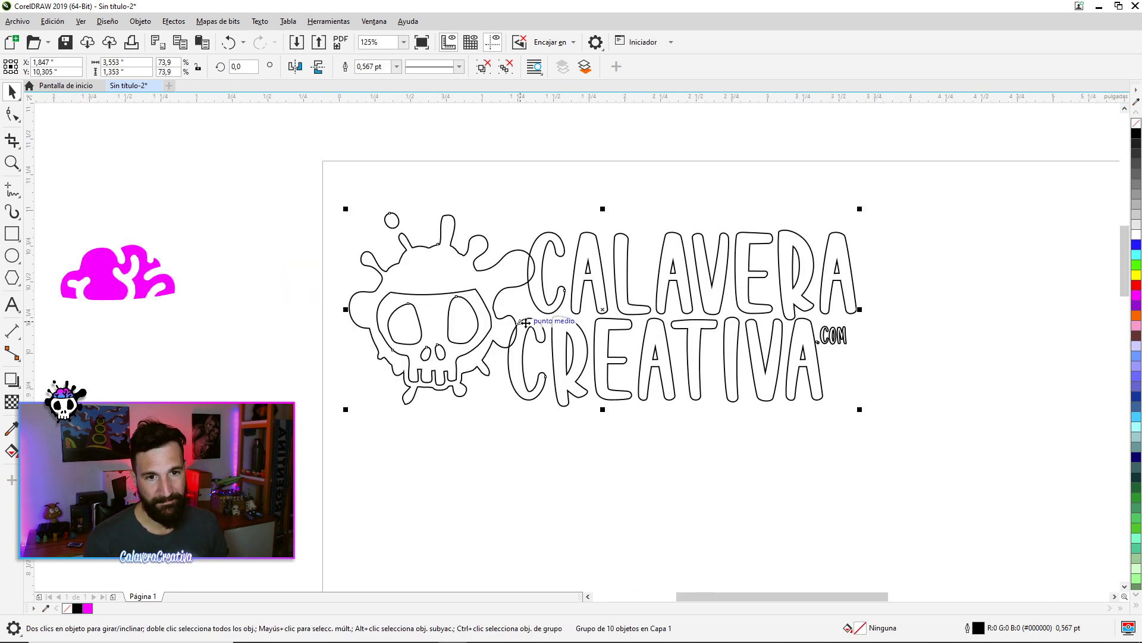
# Ungroup the outlined logo and trim the face shape out of the skull's splatter shape.
pyautogui.click(506, 69)
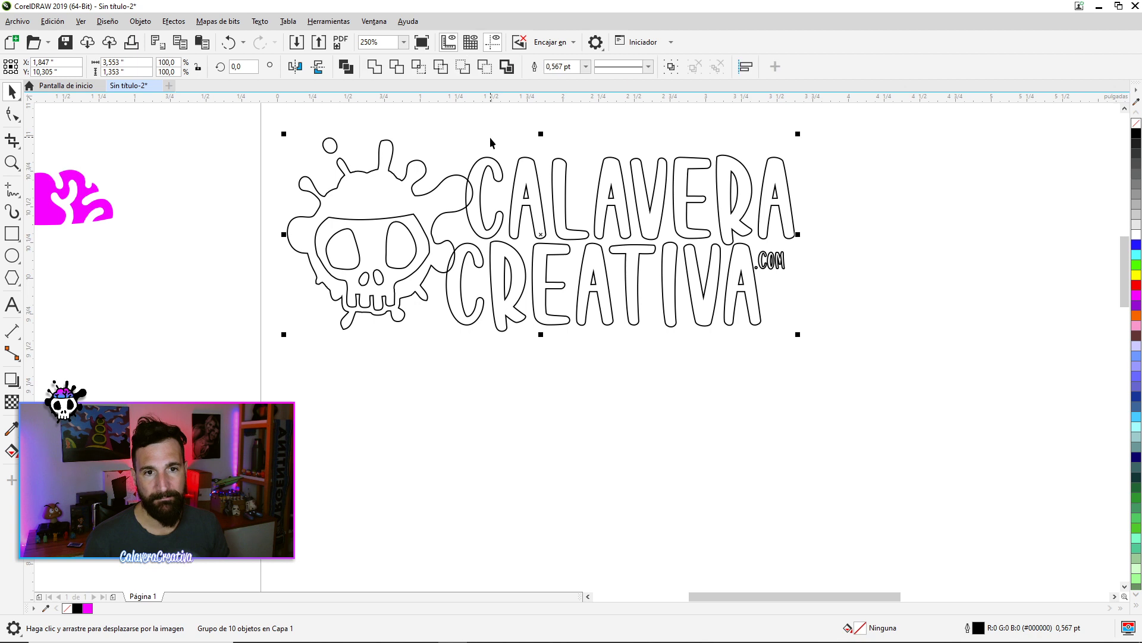
pyautogui.click(400, 239)
pyautogui.press('Delete')
pyautogui.hotkey('ctrl', 'z')
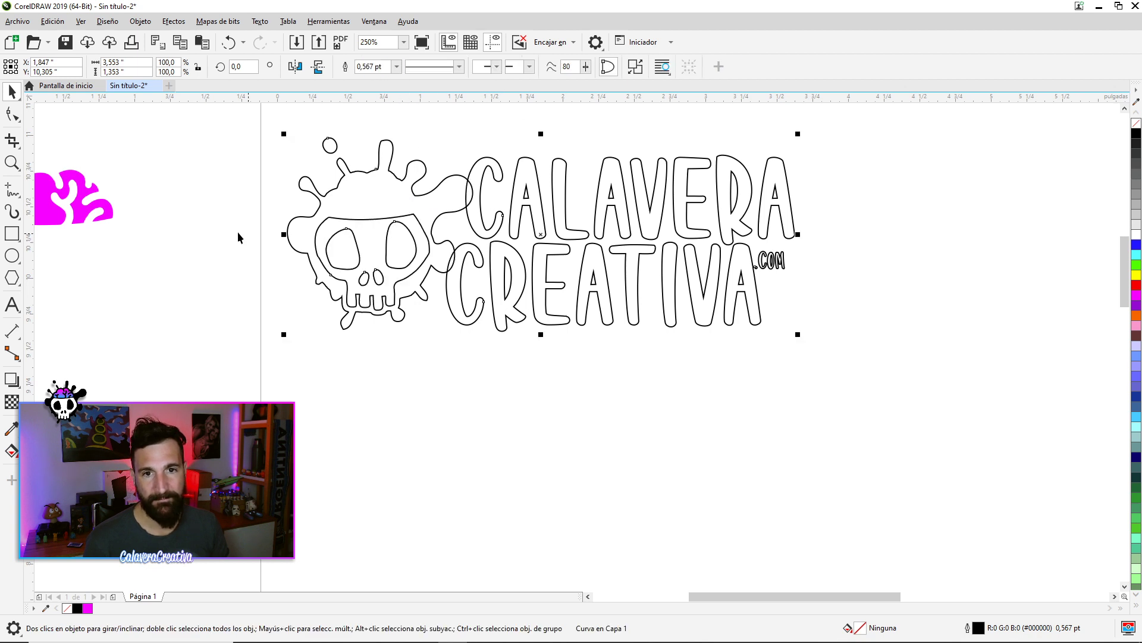
pyautogui.scroll(2, 366, 223)
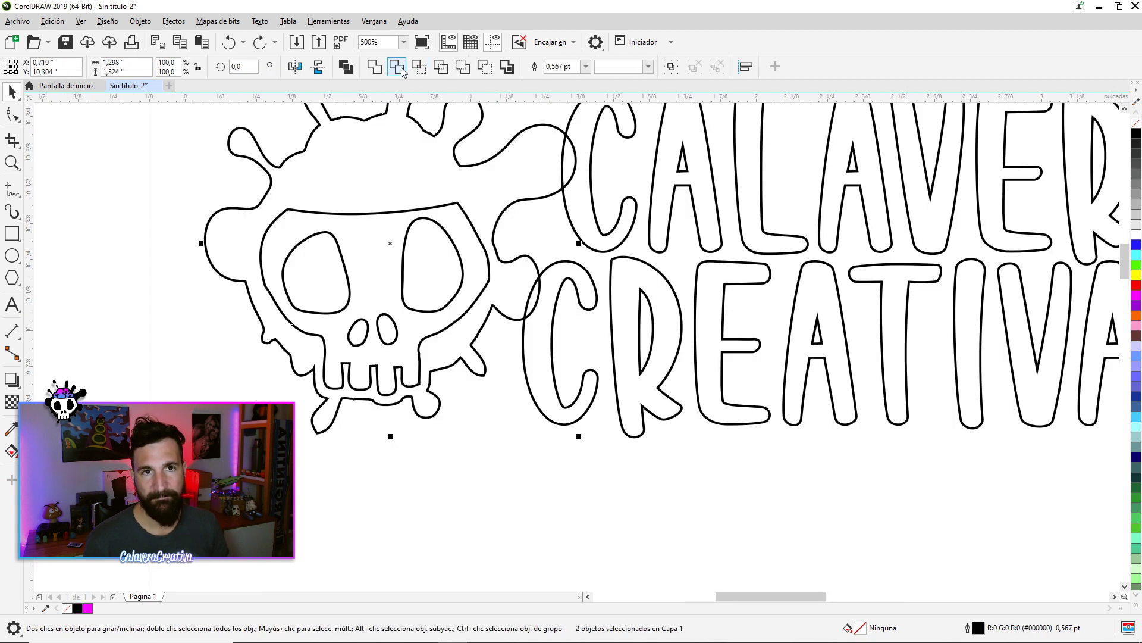
pyautogui.click(516, 514)
pyautogui.scroll(-4, 448, 402)
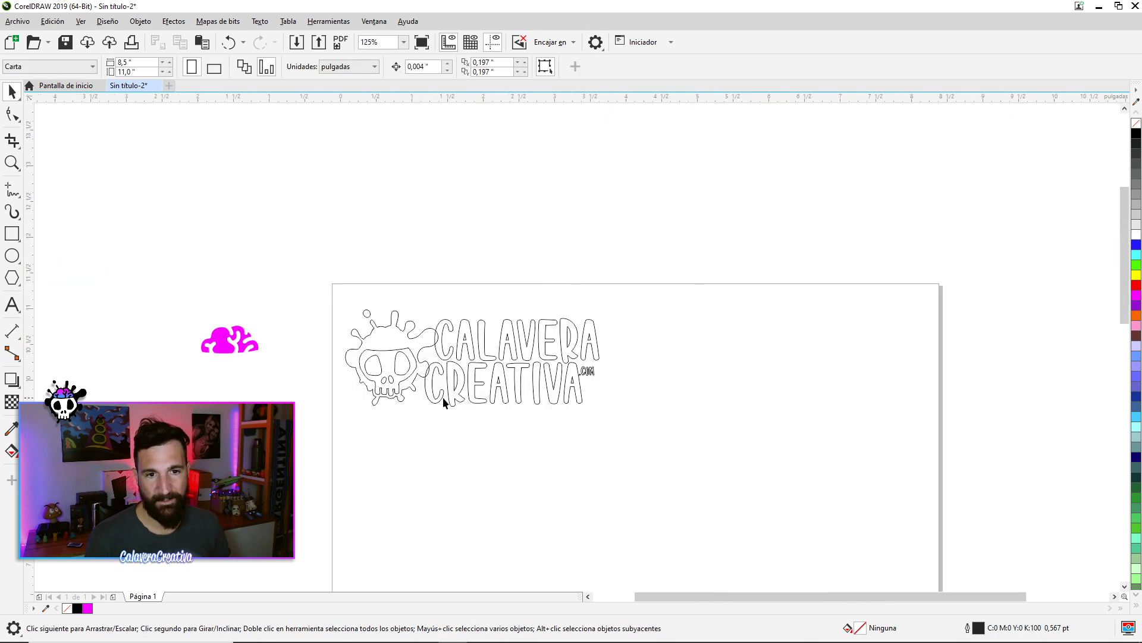
# Weld the skull and all the lettering into one continuous outline and inspect where the splatter joins the letters.
pyautogui.scroll(2, 452, 376)
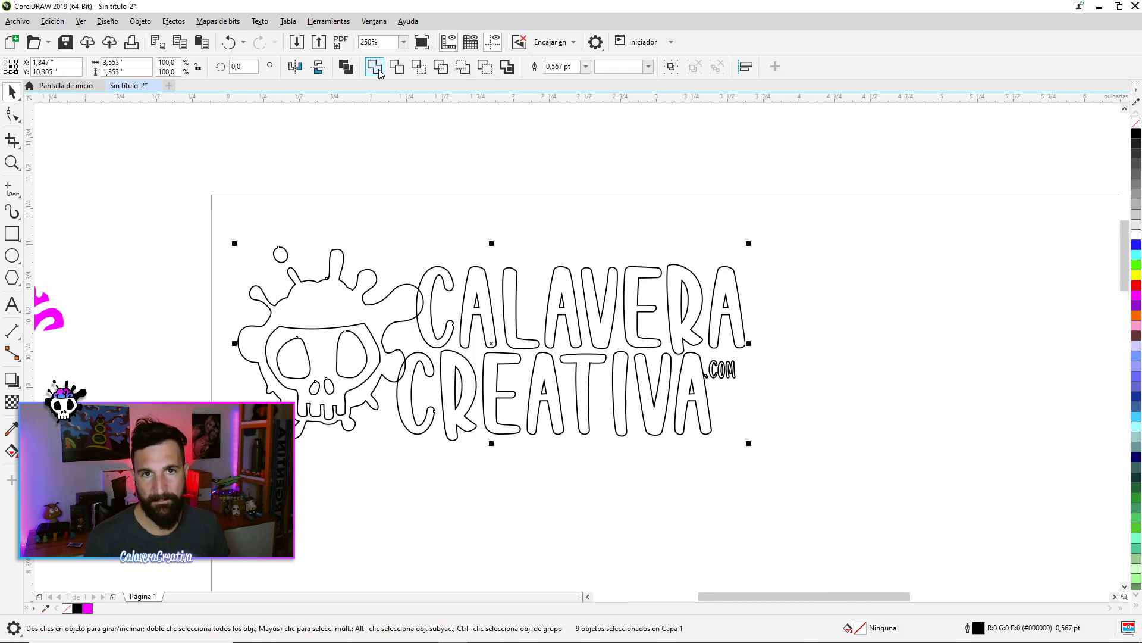
pyautogui.click(388, 119)
pyautogui.scroll(-2, 437, 339)
pyautogui.scroll(2, 438, 339)
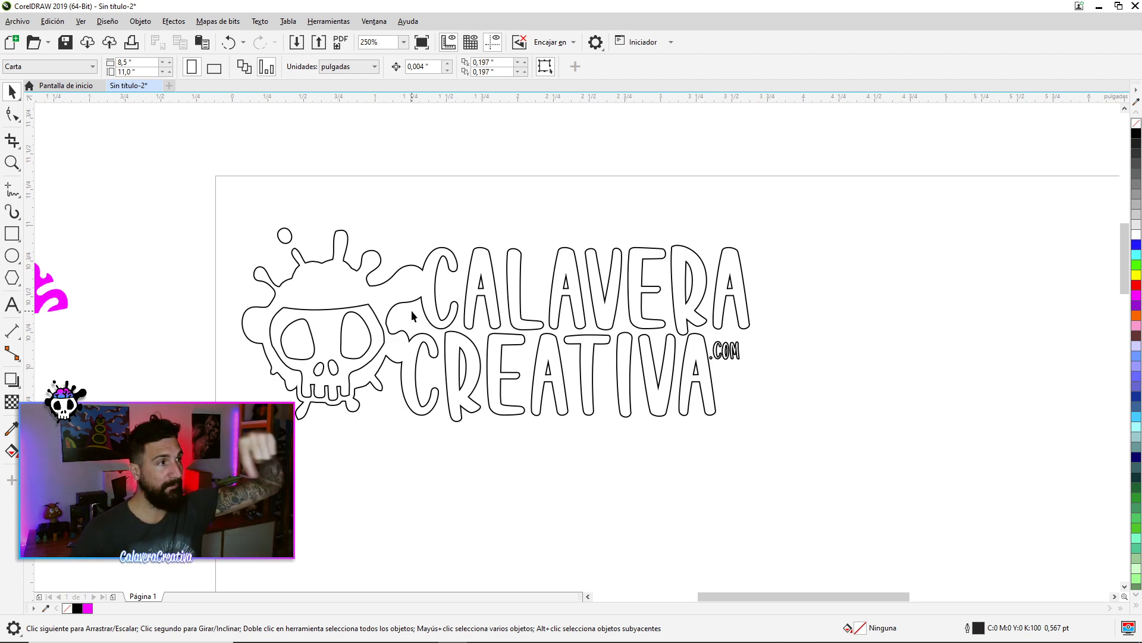
pyautogui.scroll(2, 412, 310)
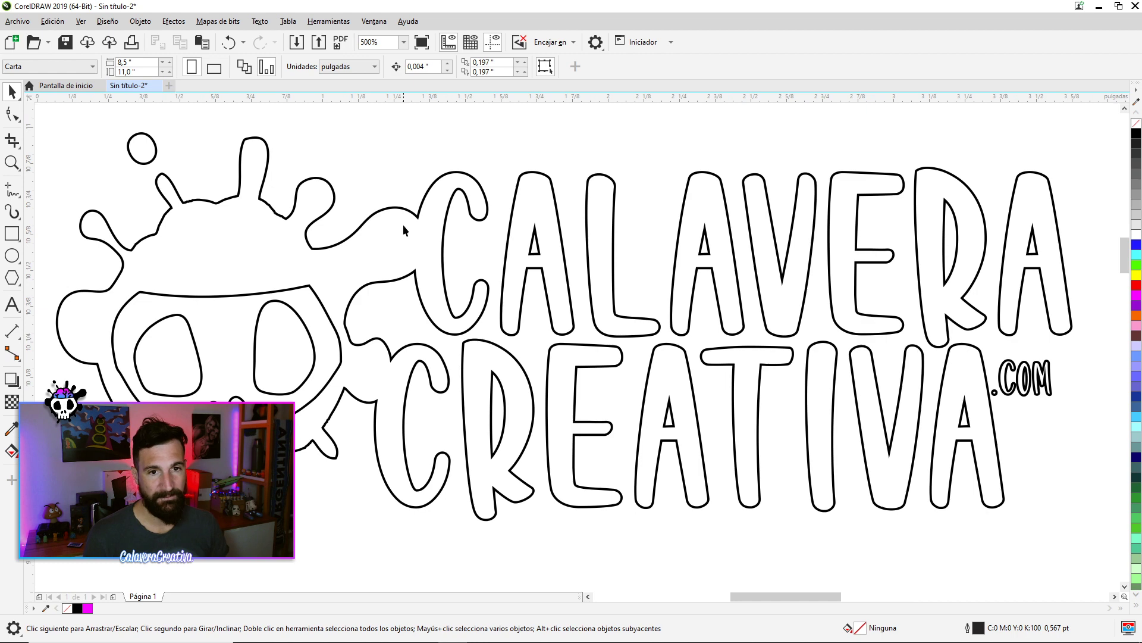
pyautogui.scroll(-2, 531, 357)
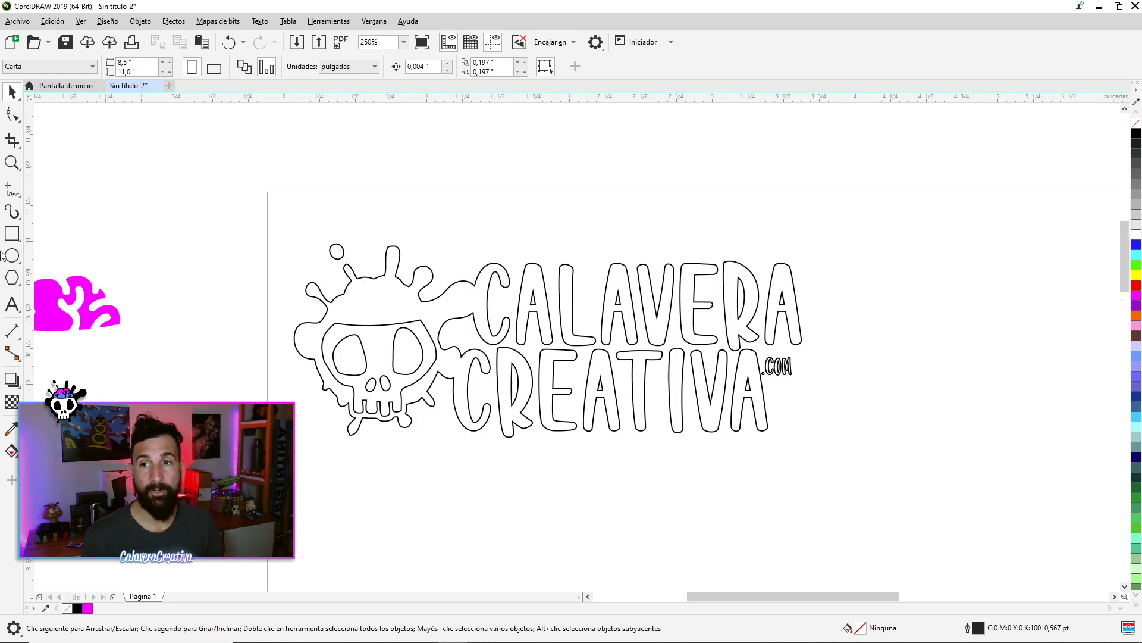
# Draw a freehand contour about 4.29 × 2.16 in around the outlined logo.
pyautogui.click(16, 189)
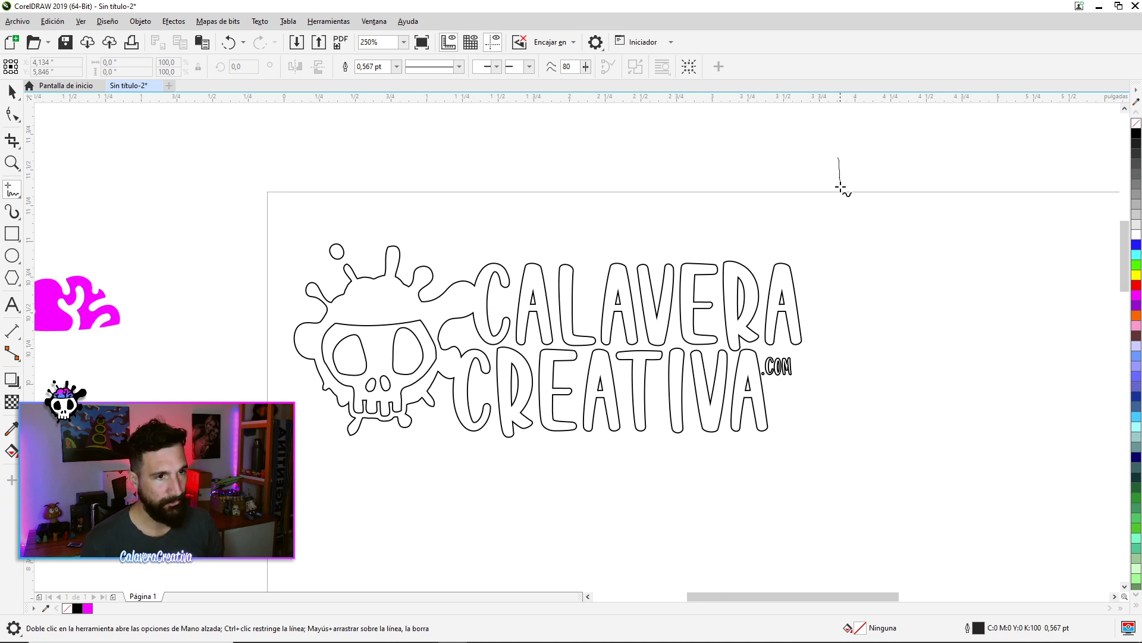
pyautogui.moveTo(689, 461); pyautogui.dragTo(236, 465)
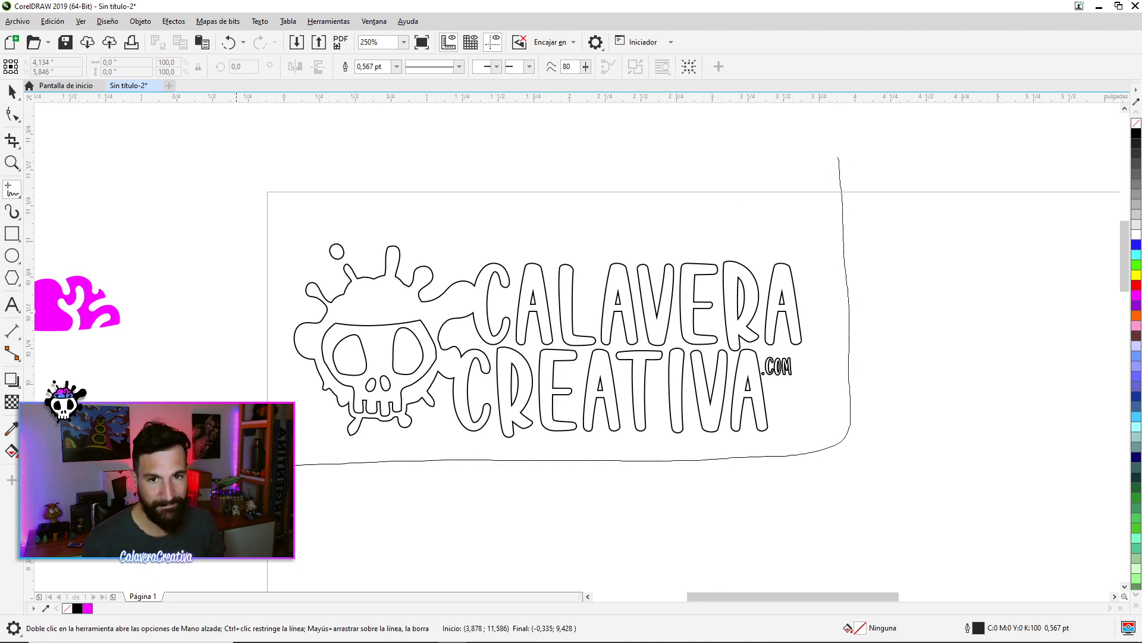
pyautogui.moveTo(262, 203)
pyautogui.mouseDown()
pyautogui.moveTo(517, 177)
pyautogui.moveTo(847, 173)
pyautogui.mouseUp()
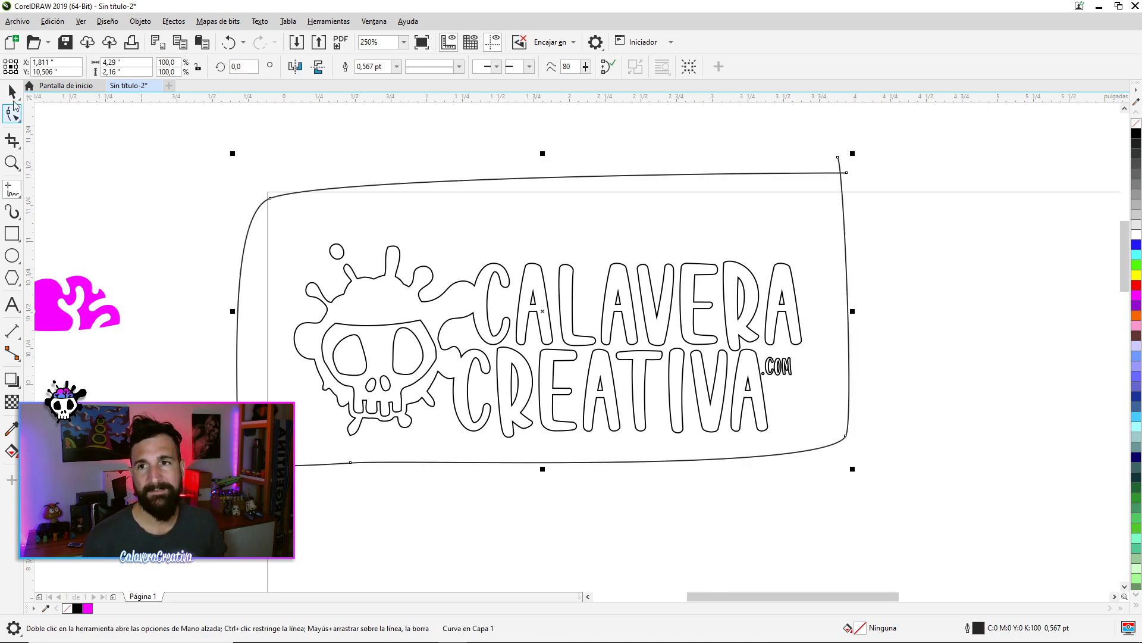
pyautogui.click(12, 91)
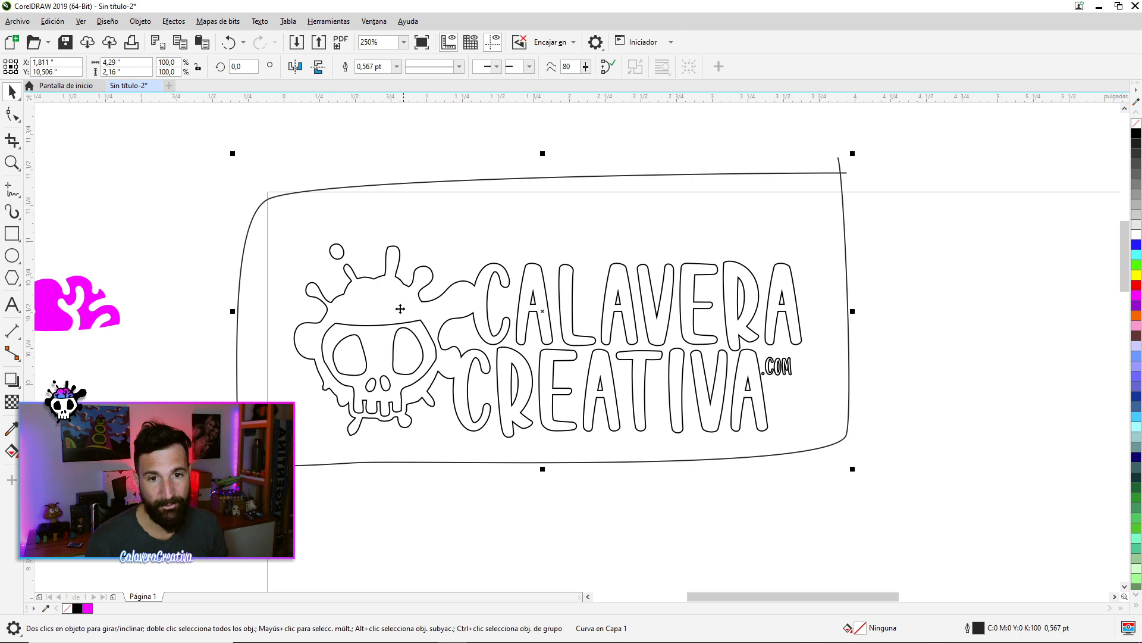
# Try a yellow fill (#FFFF00) on the welded logo and undo it.
pyautogui.click(456, 314)
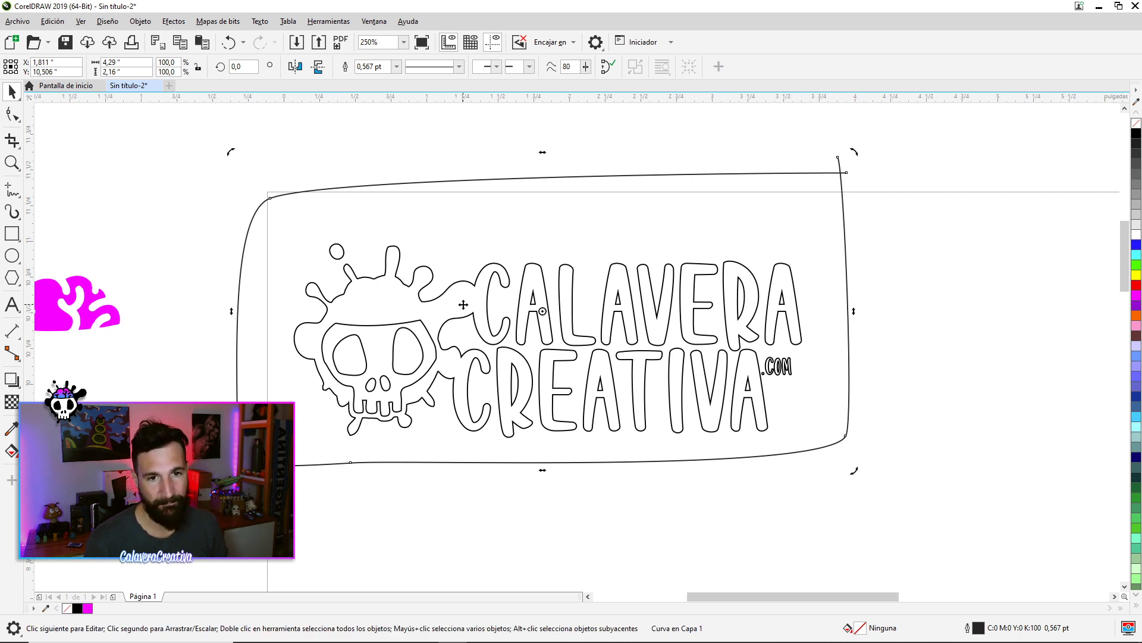
pyautogui.click(523, 314)
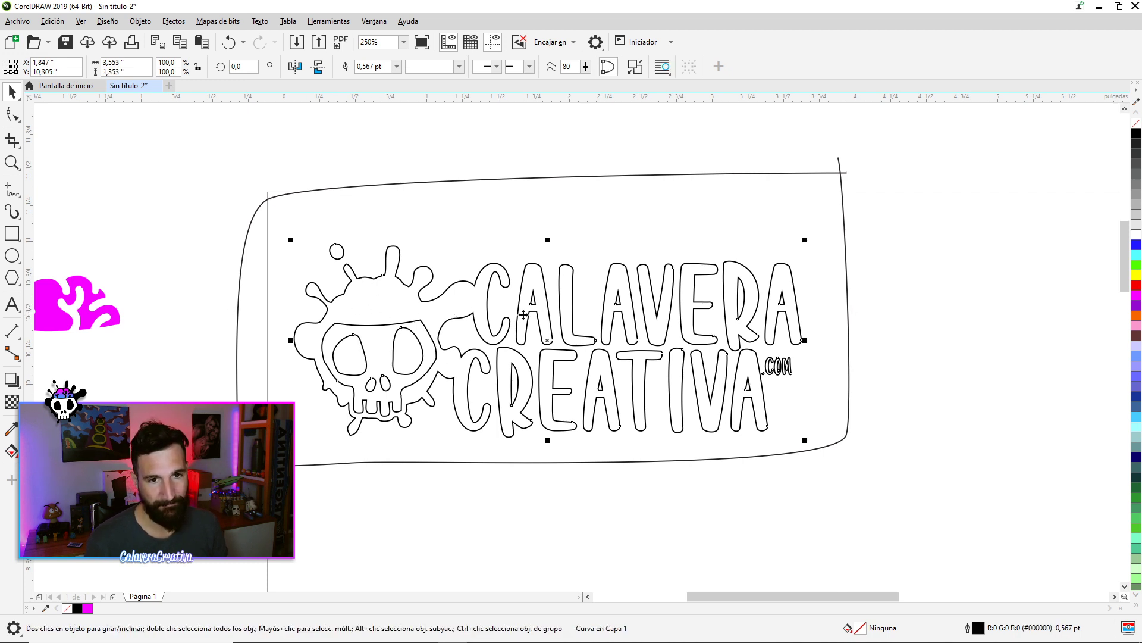
pyautogui.click(1136, 277)
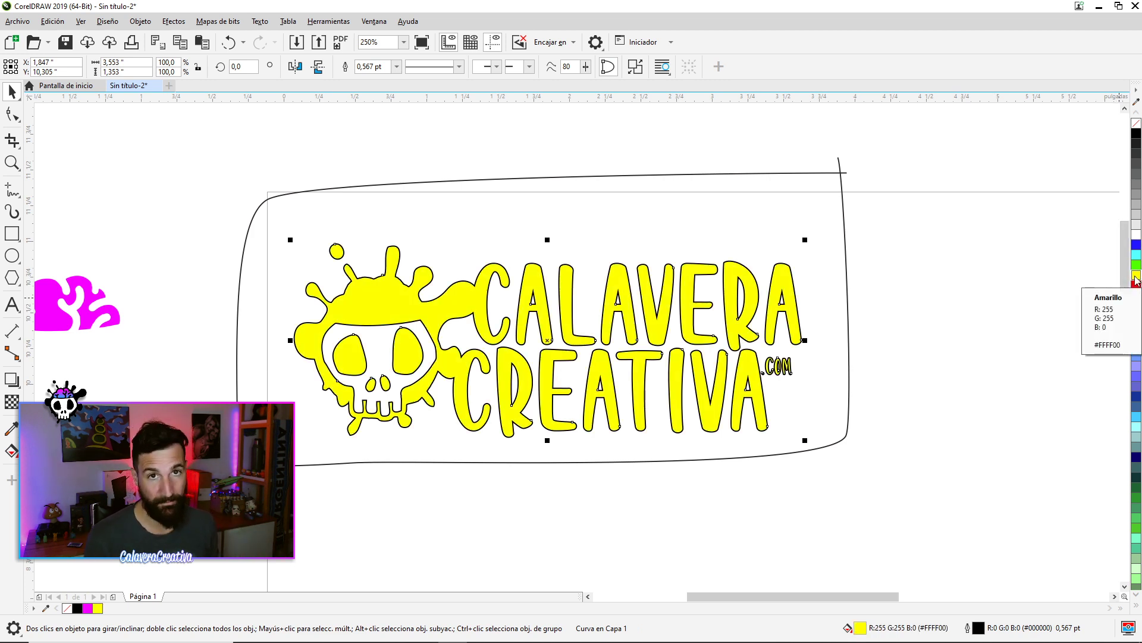
pyautogui.hotkey('ctrl', 'z')
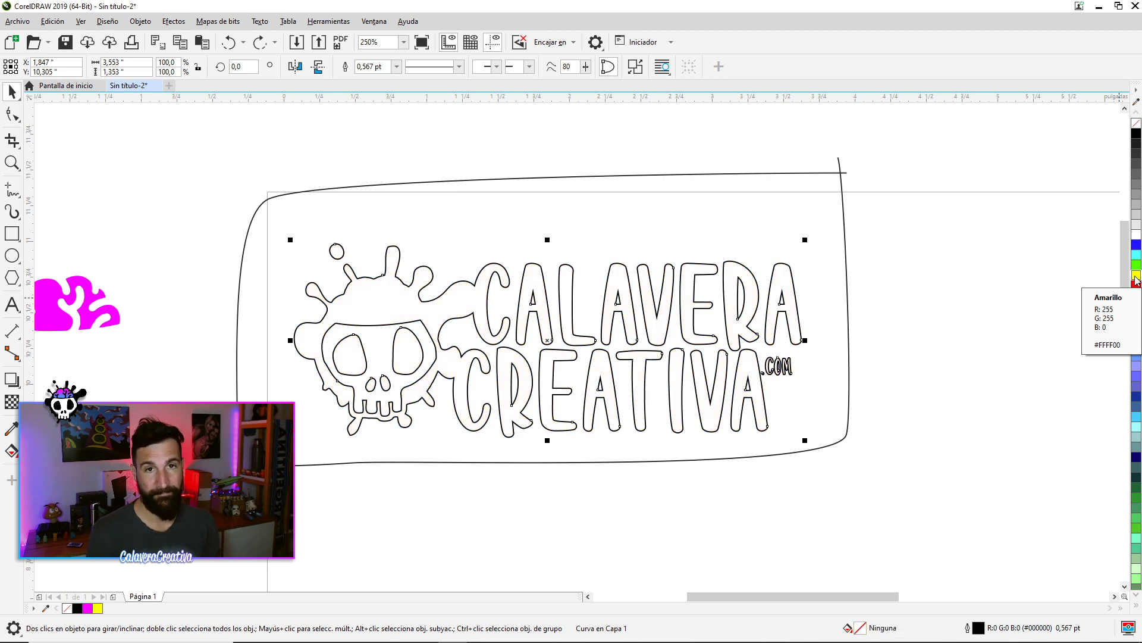
# Delete the freehand contour and duplicate the outlined logo beside the original, in line with it.
pyautogui.click(719, 173)
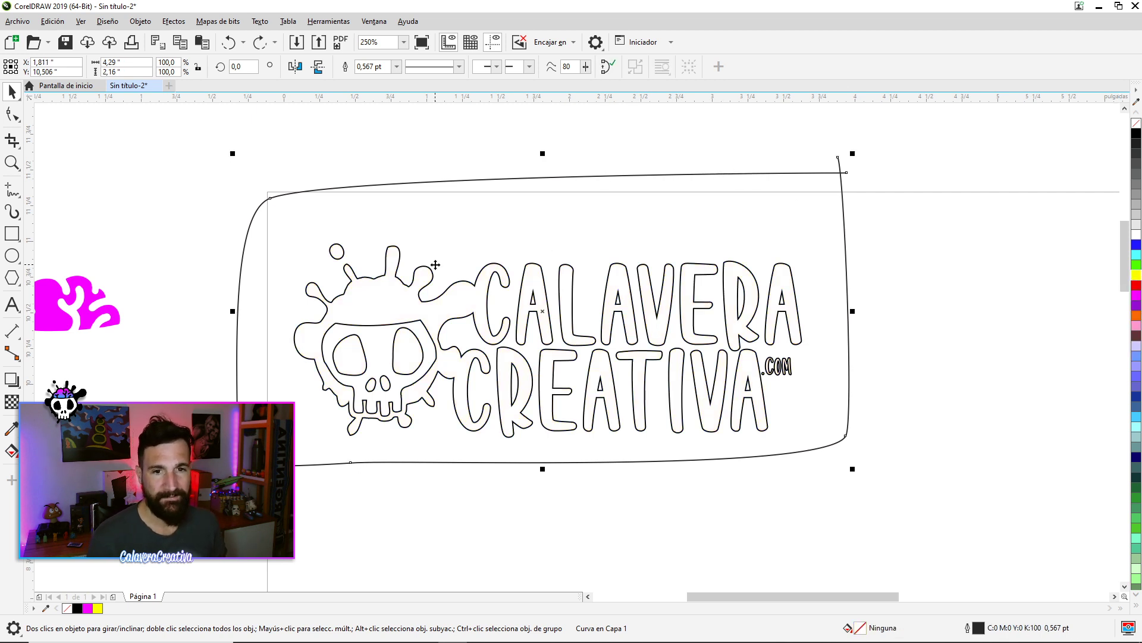
pyautogui.press('Delete')
pyautogui.scroll(-2, 383, 280)
pyautogui.moveTo(384, 295); pyautogui.dragTo(651, 297)
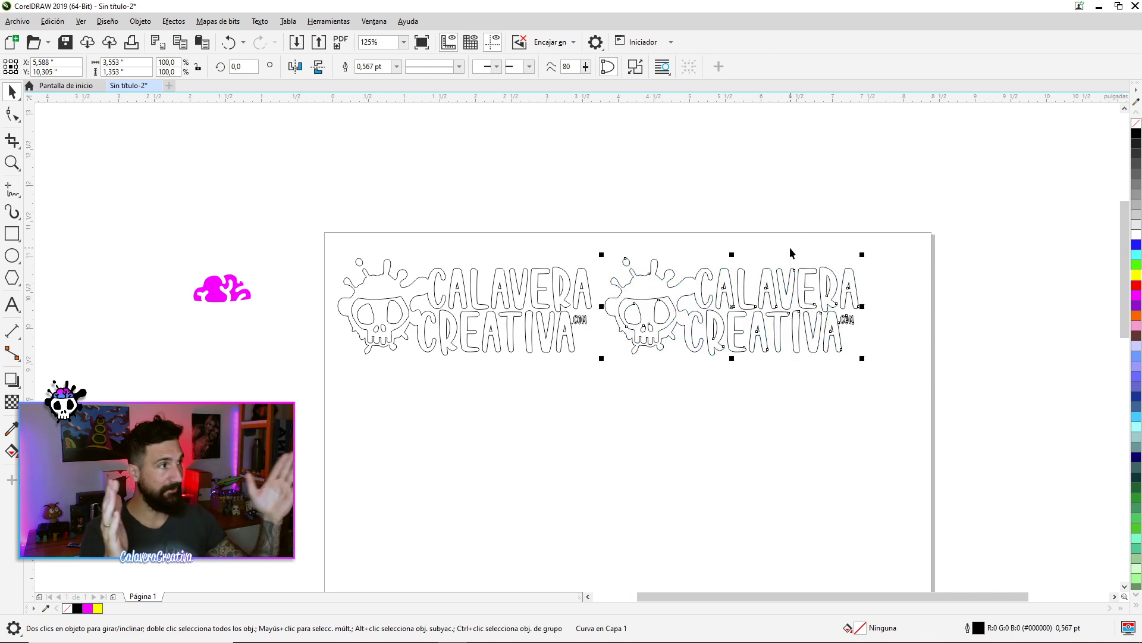
# Align the duplicate logo directly beneath the original and copy the stacked pair alongside to form a two-by-two arrangement.
pyautogui.moveTo(648, 292); pyautogui.dragTo(369, 388)
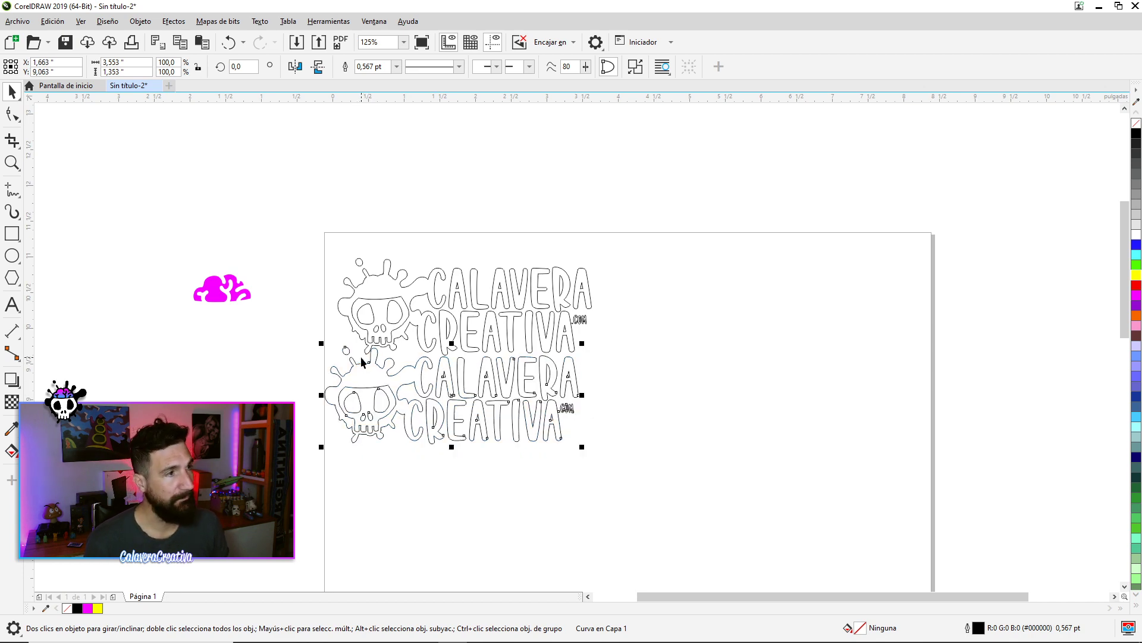
pyautogui.scroll(4, 369, 357)
pyautogui.moveTo(414, 336); pyautogui.dragTo(415, 359)
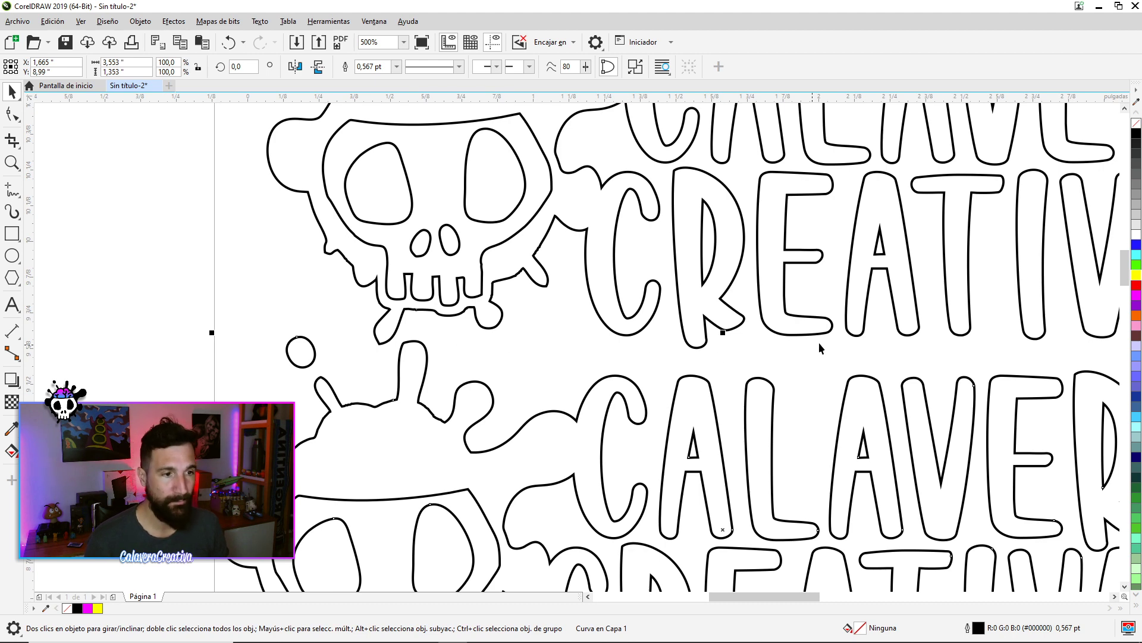
pyautogui.scroll(-4, 725, 371)
pyautogui.moveTo(723, 365); pyautogui.dragTo(533, 333)
pyautogui.keyDown('shift'); pyautogui.click(467, 257); pyautogui.keyUp('shift')
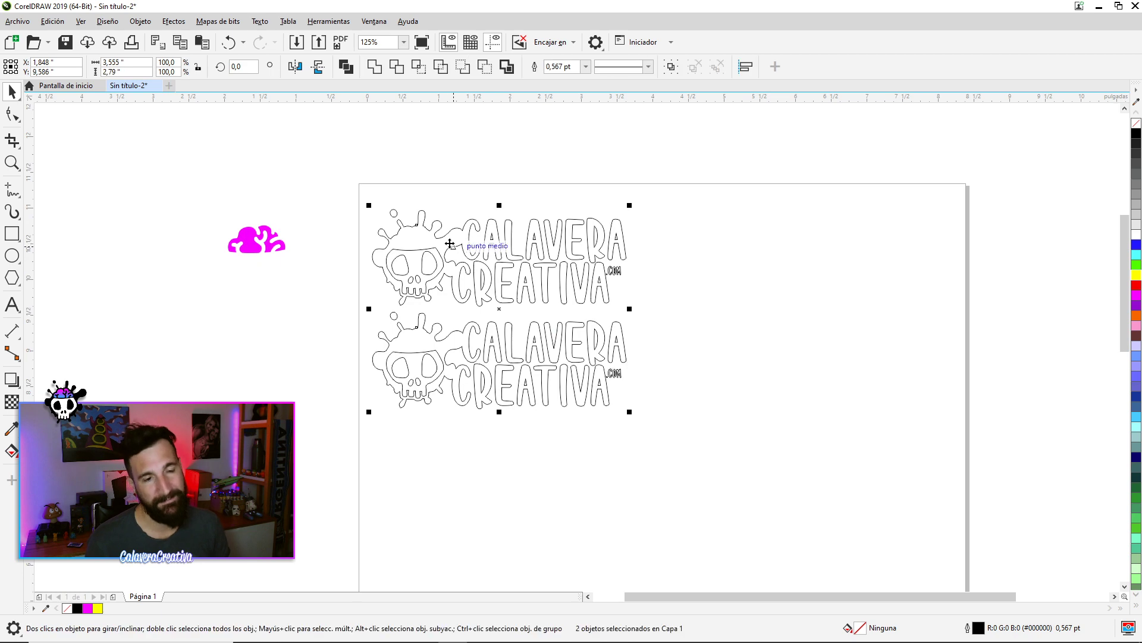
pyautogui.moveTo(523, 250); pyautogui.dragTo(801, 219)
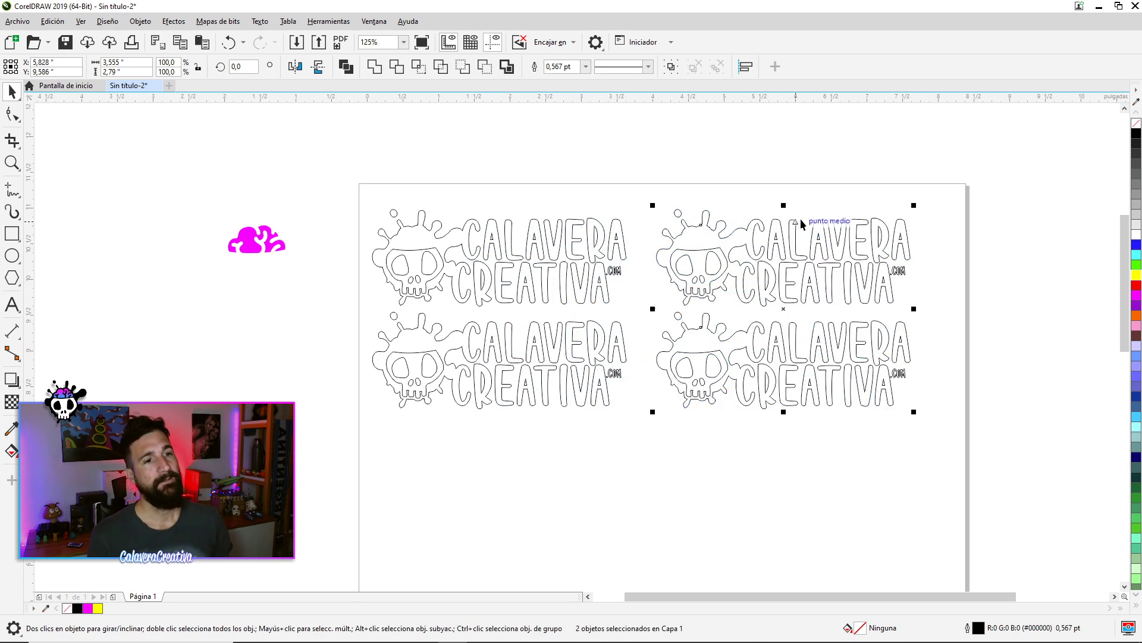
# Undo the copied pair and delete the extra logo, keeping only the original outlined logo on the page.
pyautogui.hotkey('ctrl', 'z')
pyautogui.hotkey('ctrl', 'z')
pyautogui.moveTo(744, 493); pyautogui.dragTo(309, 297)
pyautogui.press('Delete')
pyautogui.click(260, 244)
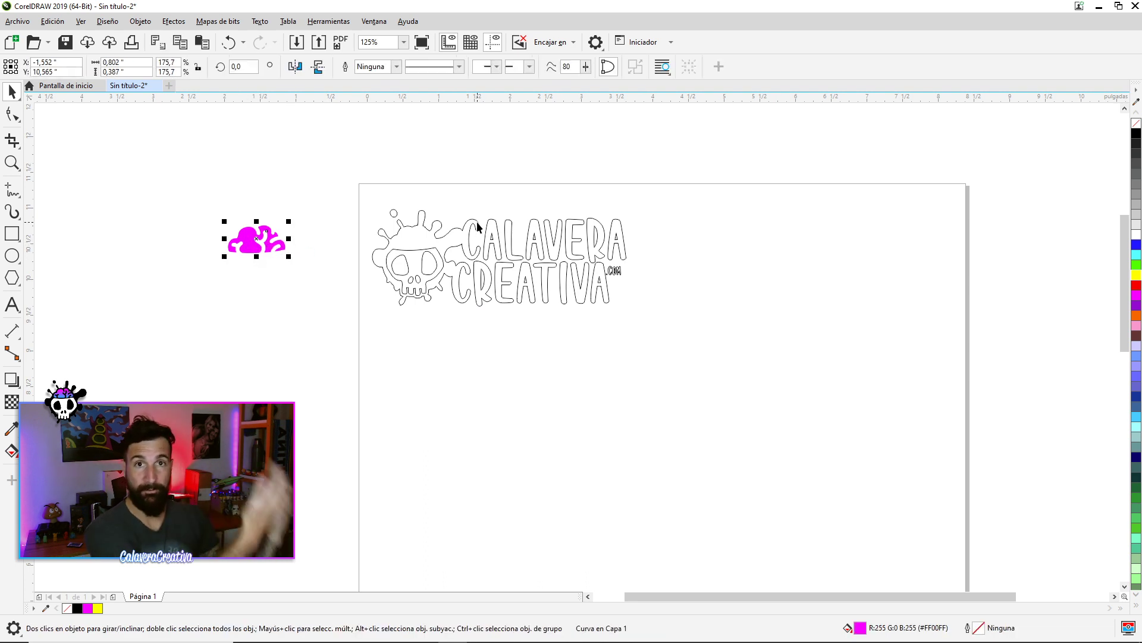
# Duplicate the outlined logo straight down and repeat the copy to make an evenly spaced column of four.
pyautogui.click(409, 248)
pyautogui.moveTo(409, 248); pyautogui.dragTo(432, 344)
pyautogui.hotkey('ctrl', 'r')
pyautogui.hotkey('ctrl', 'r')
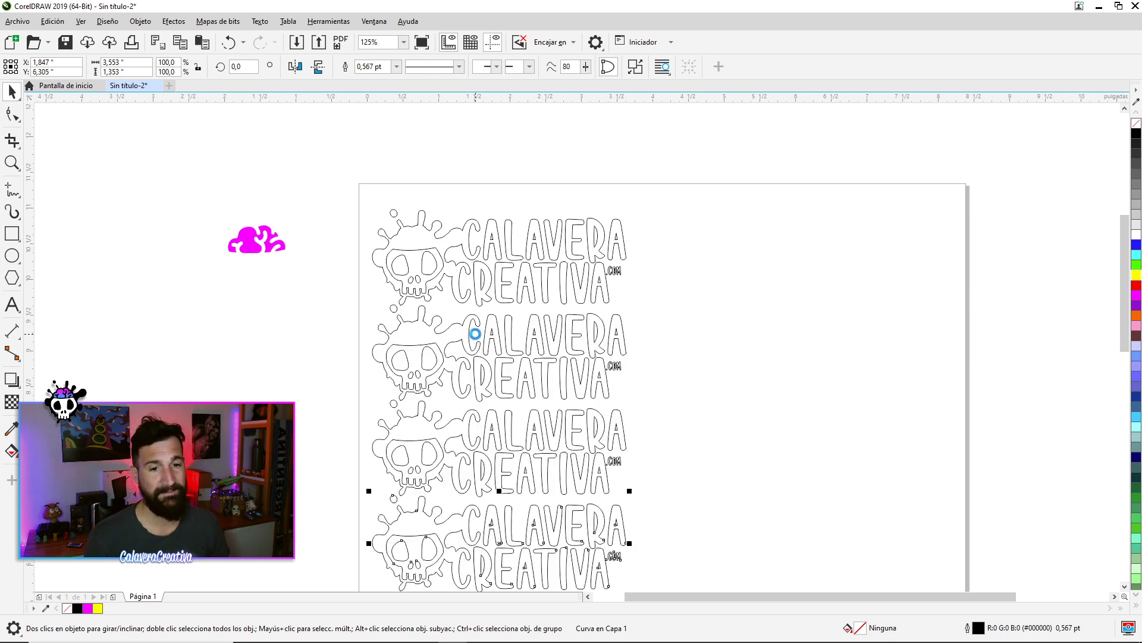
# Move the original logo above the page and delete its copies from the column.
pyautogui.scroll(-2, 400, 351)
pyautogui.moveTo(598, 566); pyautogui.dragTo(429, 380)
pyautogui.moveTo(375, 315); pyautogui.dragTo(392, 189)
pyautogui.press('Delete')
# Place the magenta brain shape on the page as a two-by-two grid of black outlines without fill.
pyautogui.moveTo(328, 294); pyautogui.dragTo(397, 312)
pyautogui.scroll(2, 404, 277)
pyautogui.rightClick(1137, 134)
pyautogui.click(1136, 123)
pyautogui.moveTo(400, 274); pyautogui.dragTo(463, 274)
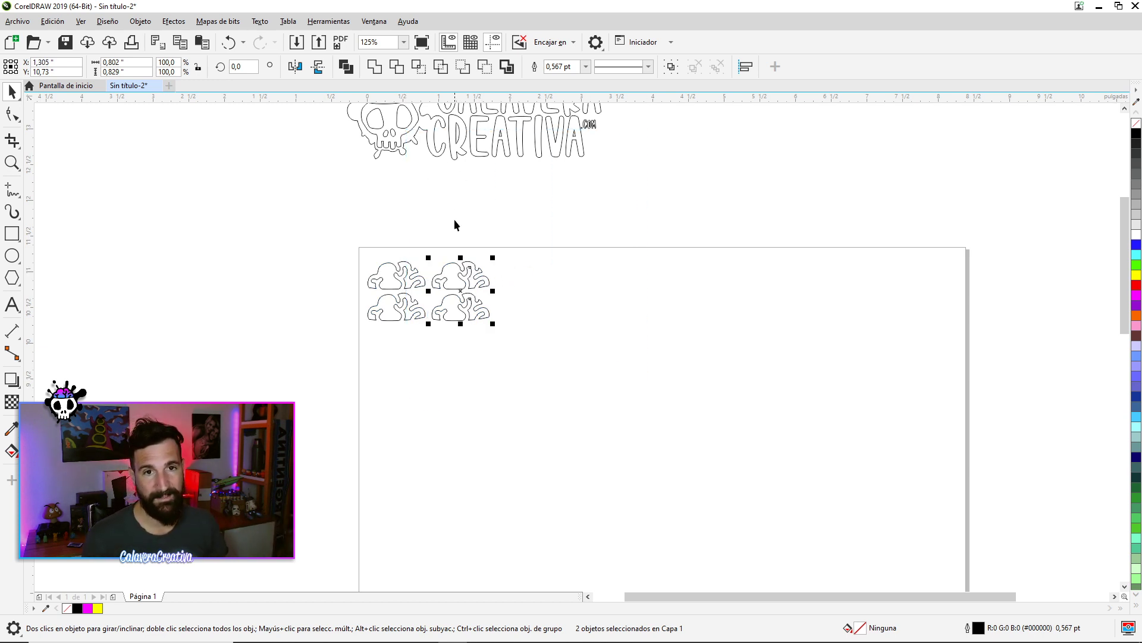
# Bring the logo back beside the brain grid and fit one brain outline onto its skull at about 0.502 × 0.242 in.
pyautogui.moveTo(439, 161); pyautogui.dragTo(558, 253)
pyautogui.scroll(2, 568, 246)
pyautogui.moveTo(646, 213); pyautogui.dragTo(620, 224)
pyautogui.scroll(-4, 573, 262)
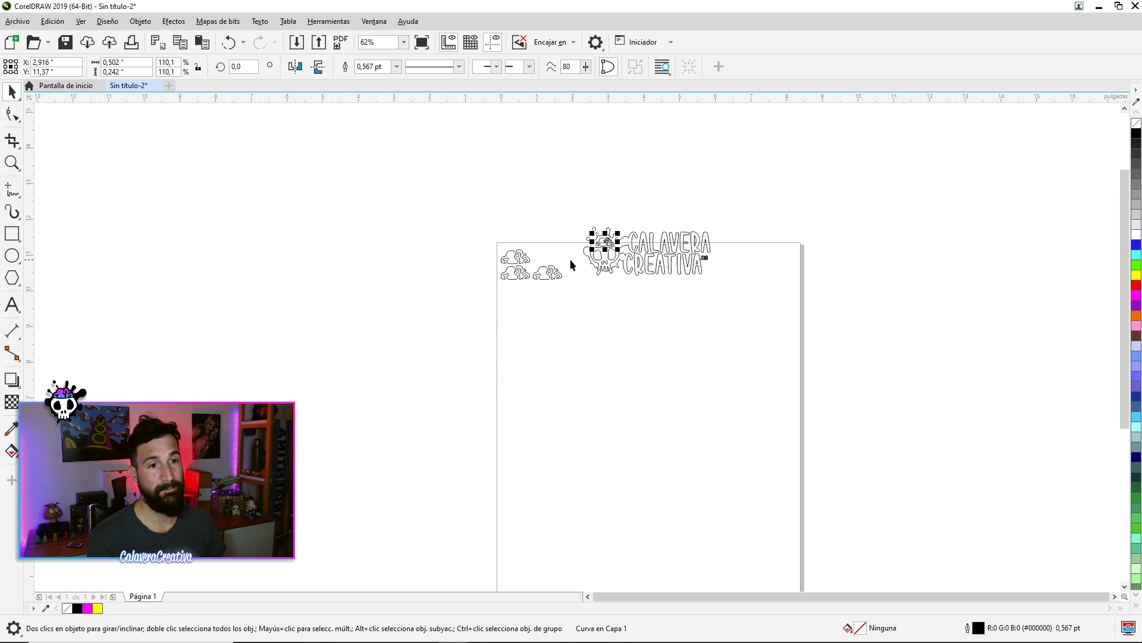
# Undo the brain-grid and logo-column edits back to the single outlined logo with the magenta brain beside the page.
pyautogui.scroll(2, 560, 253)
pyautogui.hotkey('ctrl', 'z')
pyautogui.hotkey('ctrl', 'z')
pyautogui.hotkey('ctrl', 'z')
pyautogui.hotkey('ctrl', 'z')
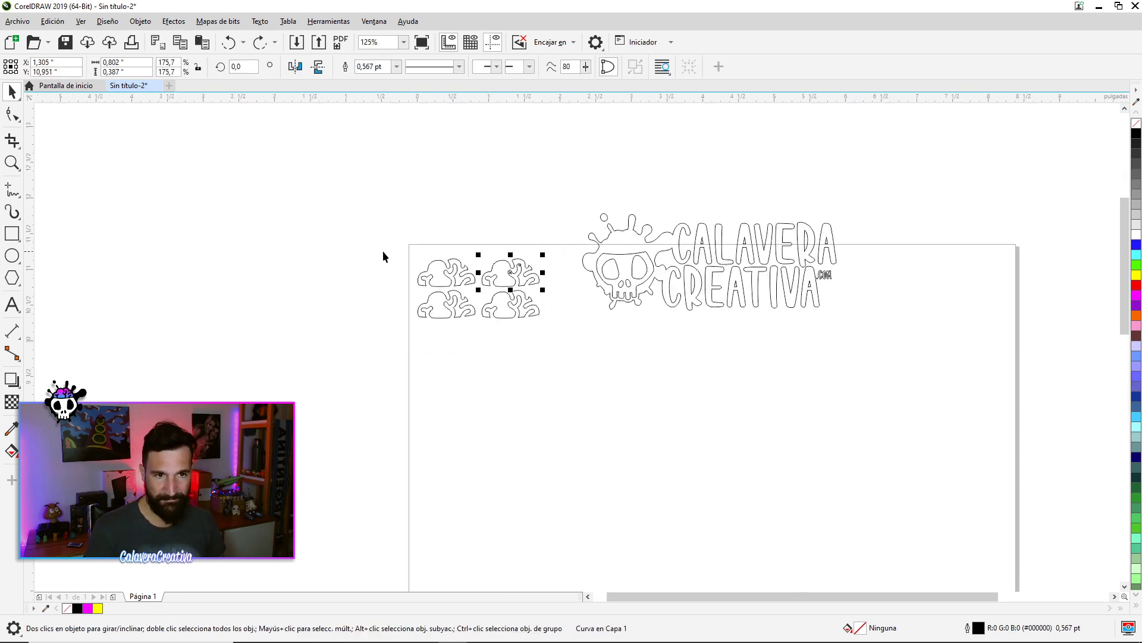
pyautogui.hotkey('ctrl', 'shift', 'z')
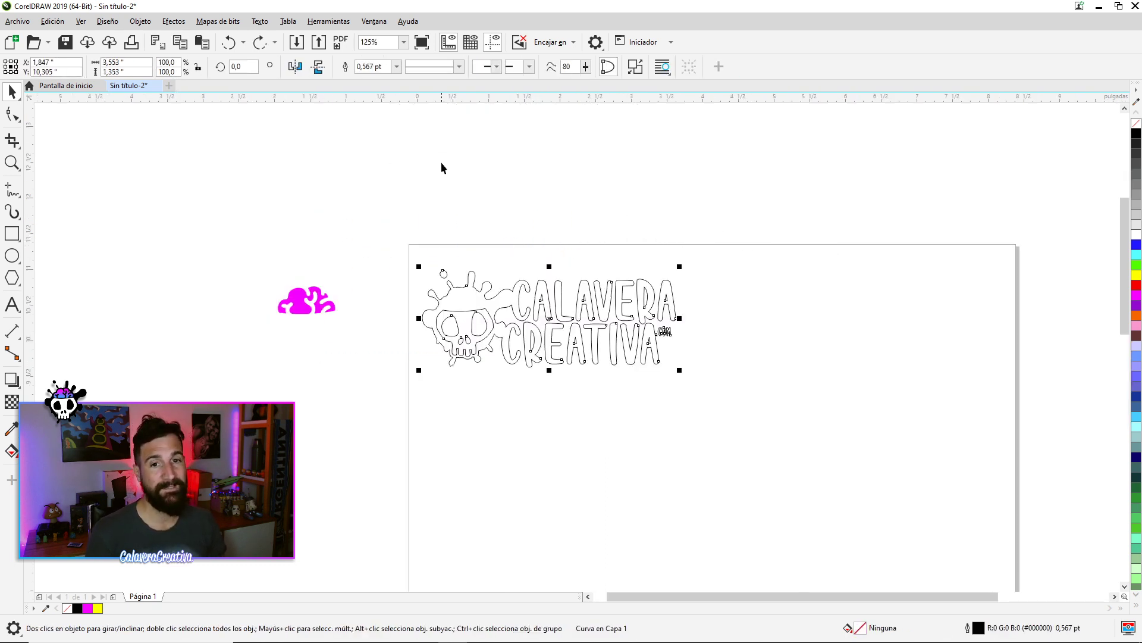
# Delete the magenta brain shape beside the page.
pyautogui.click(337, 300)
pyautogui.press('Delete')
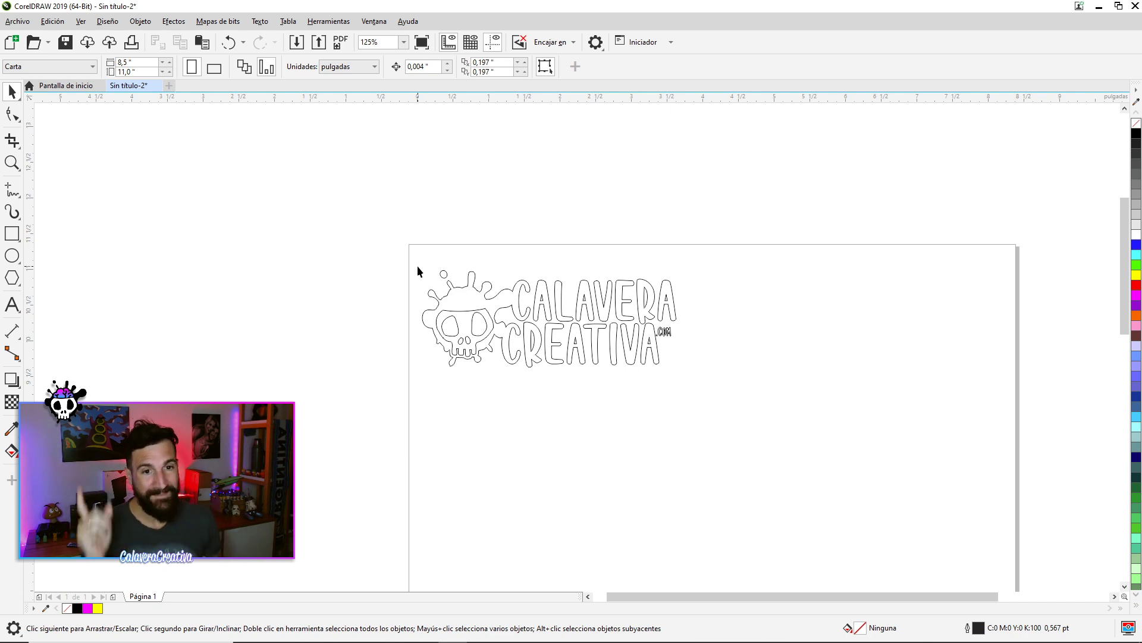
# Try mirroring the outlined logo horizontally and undo it.
pyautogui.moveTo(851, 415); pyautogui.dragTo(851, 416)
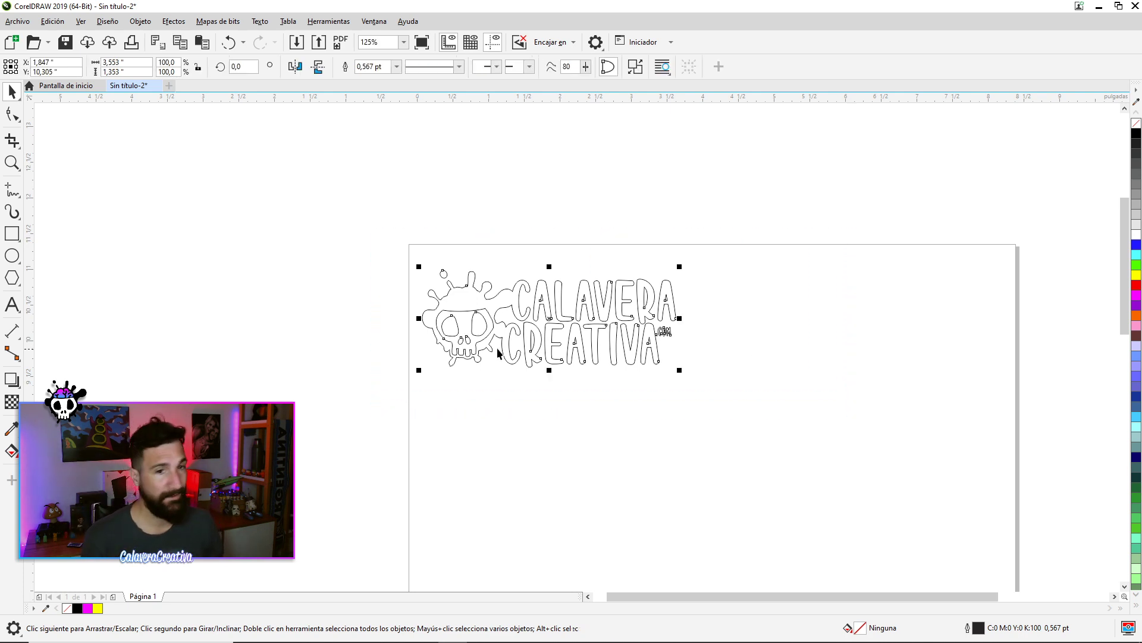
pyautogui.moveTo(419, 316); pyautogui.dragTo(706, 319)
pyautogui.click(797, 302)
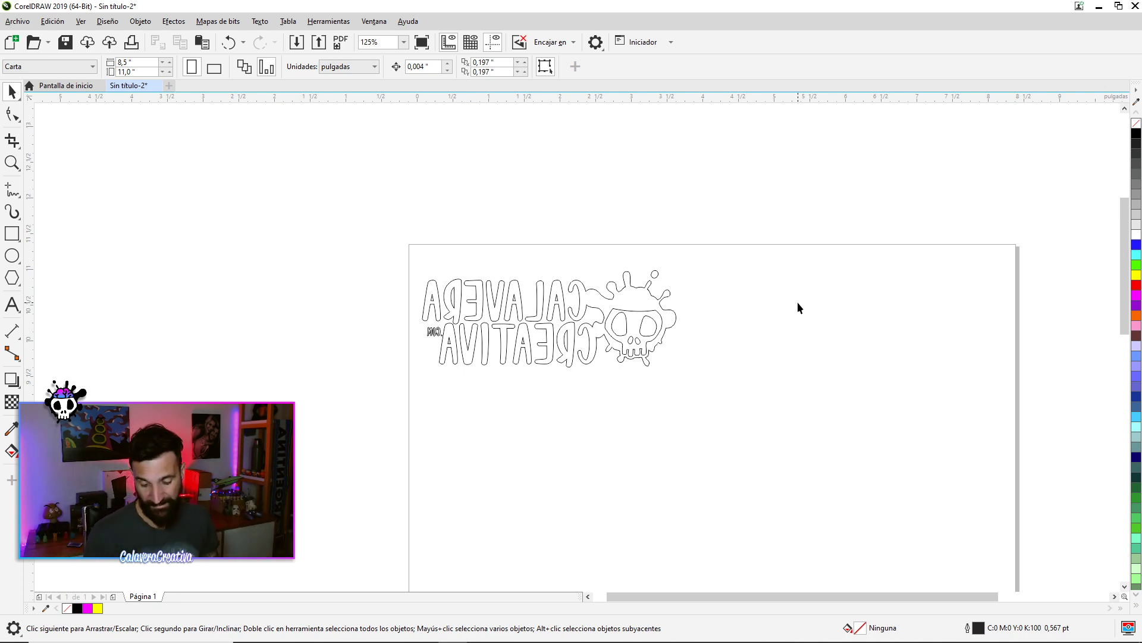
pyautogui.hotkey('ctrl', 'z')
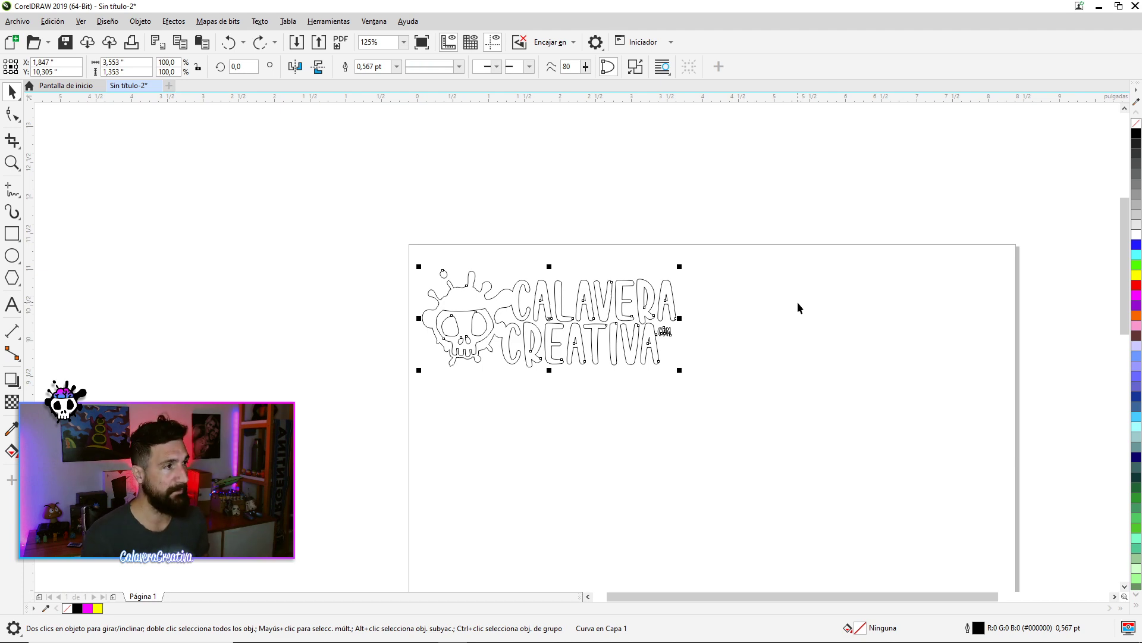